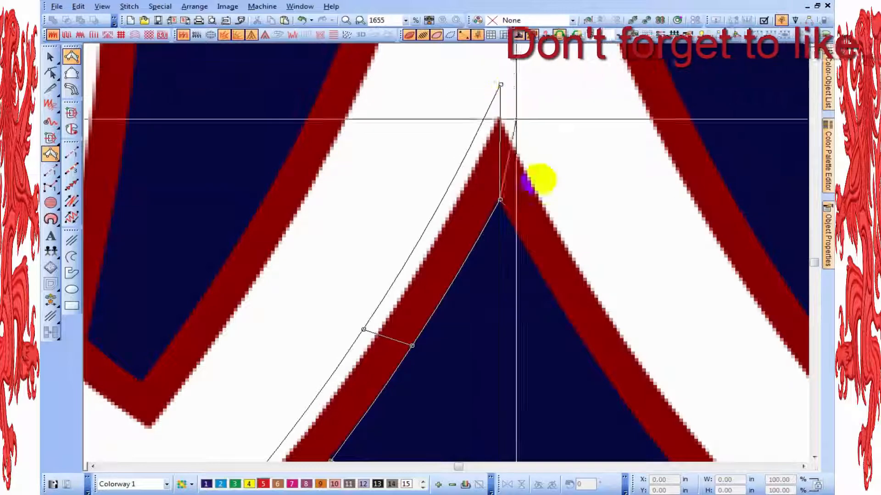
- Run the satin column down the inner triangle's right edge, around its lower right corner and along the base, and generate the stitches
{"action": "left_click", "coordinate": [566, 317]}
{"action": "left_click", "coordinate": [609, 285]}
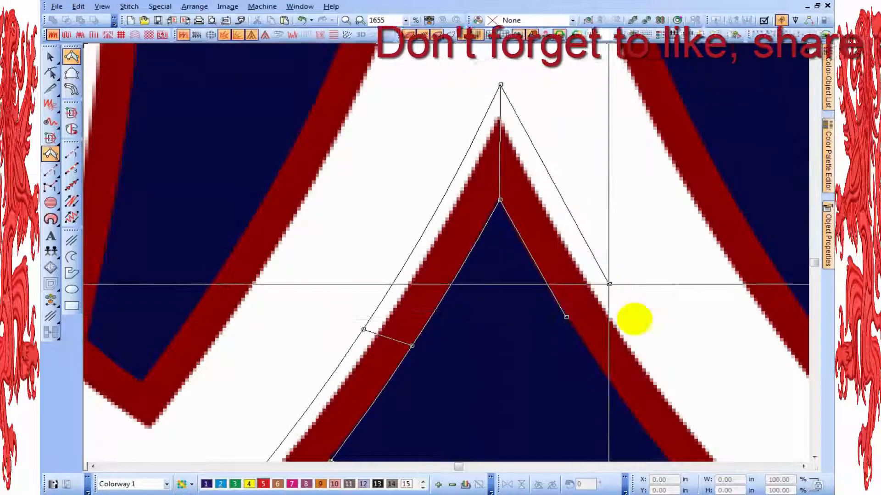
{"action": "left_click", "coordinate": [491, 333]}
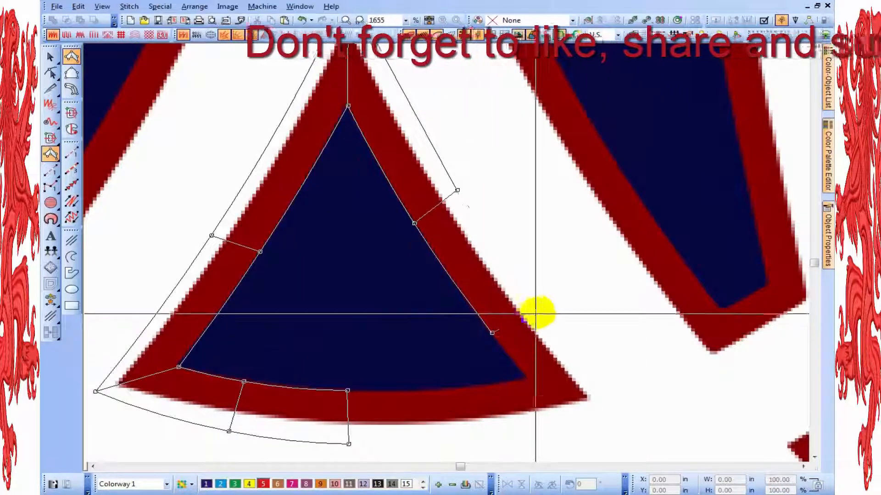
{"action": "left_click", "coordinate": [543, 311]}
{"action": "left_click", "coordinate": [529, 380]}
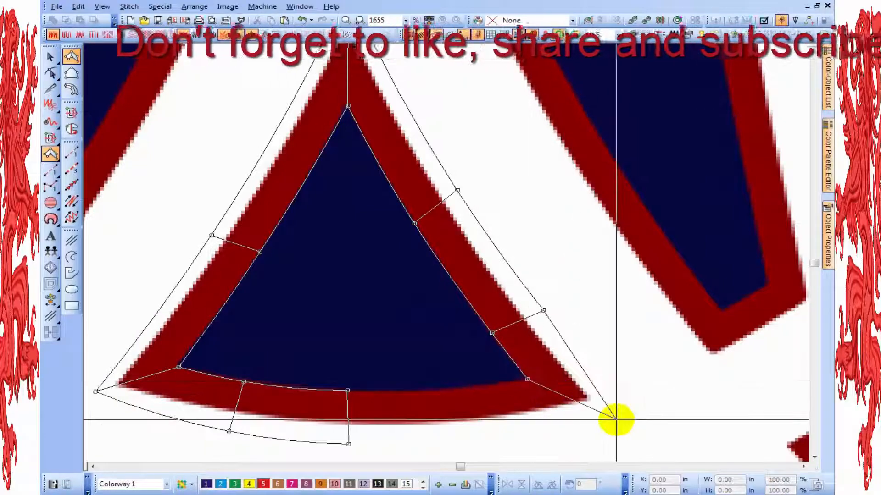
{"action": "left_click", "coordinate": [614, 417]}
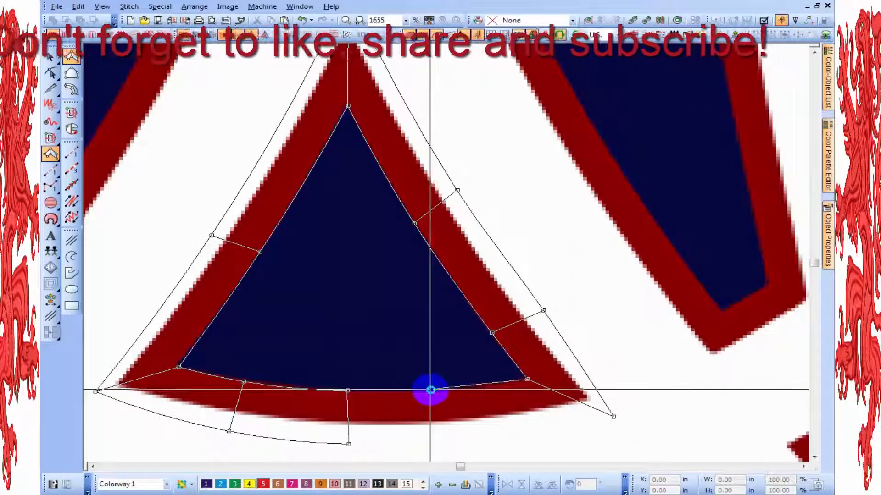
{"action": "left_click", "coordinate": [443, 349]}
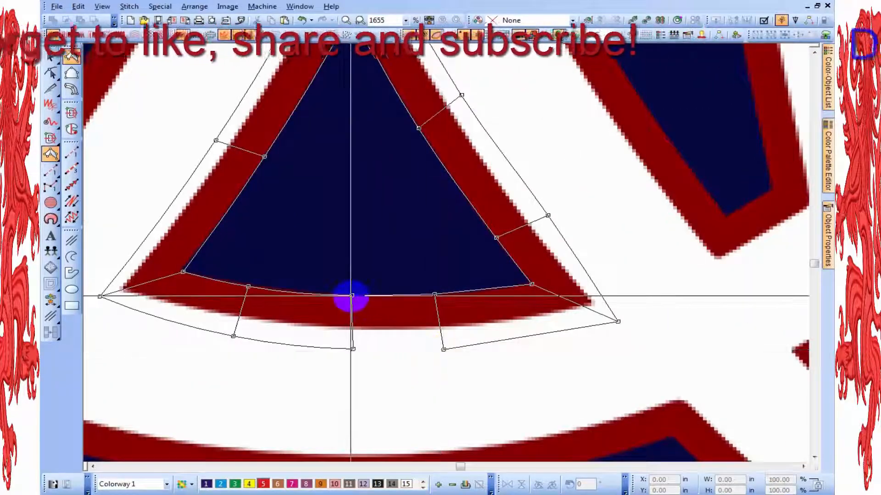
{"action": "key", "text": "Return"}
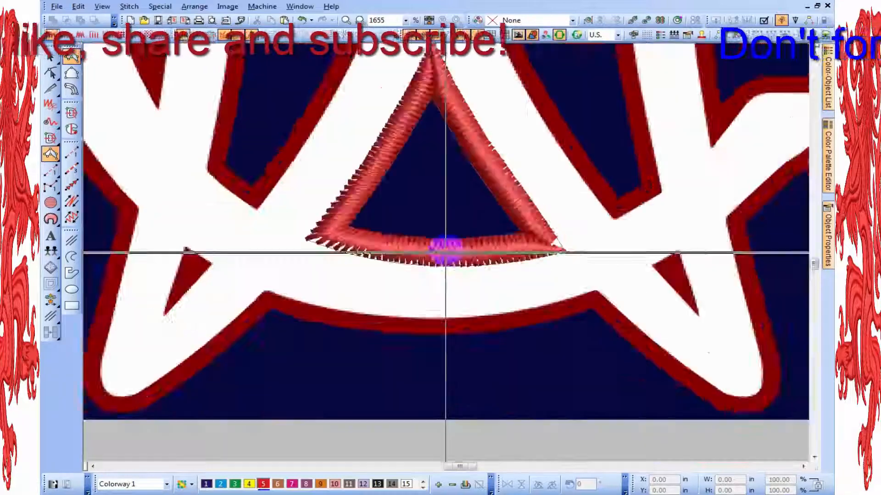
- Start a new red satin column at the large inner panel's lower left tip and run it up the left edge to the upper left corner
{"action": "scroll", "coordinate": [445, 253], "scroll_direction": "down", "scroll_amount": 3}
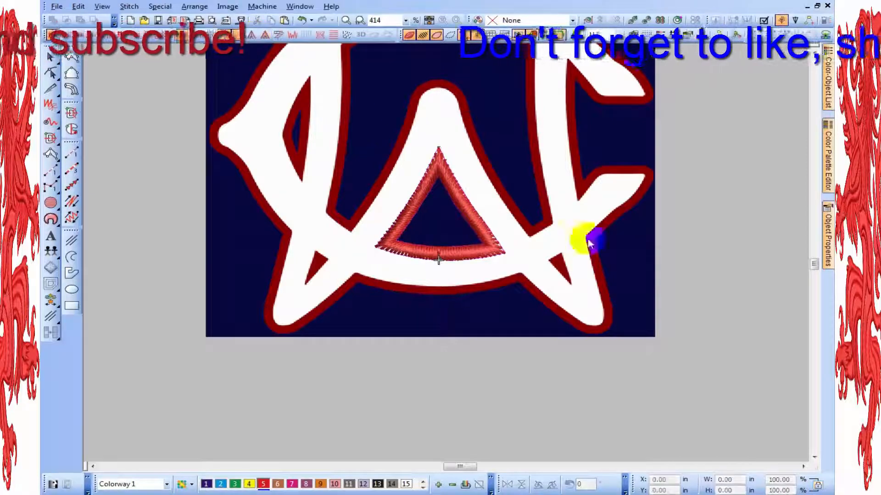
{"action": "scroll", "coordinate": [480, 239], "scroll_direction": "up", "scroll_amount": 3}
{"action": "scroll", "coordinate": [428, 293], "scroll_direction": "down", "scroll_amount": 3}
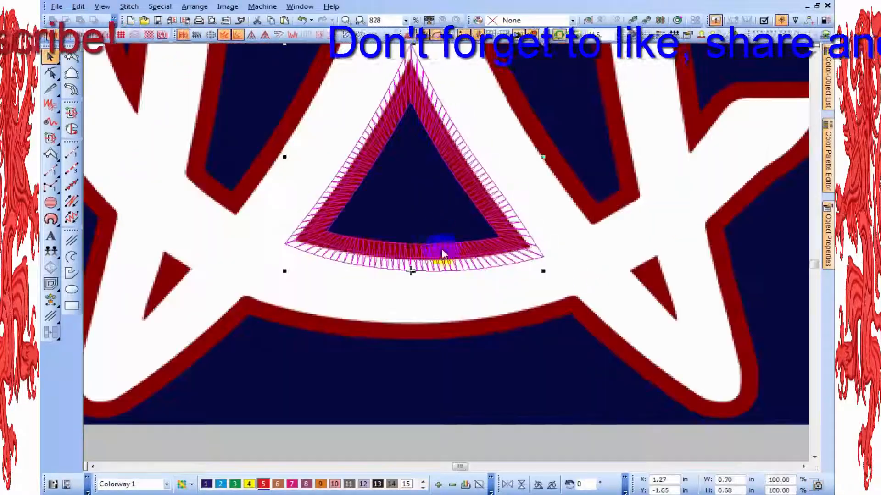
{"action": "scroll", "coordinate": [446, 253], "scroll_direction": "up", "scroll_amount": 1}
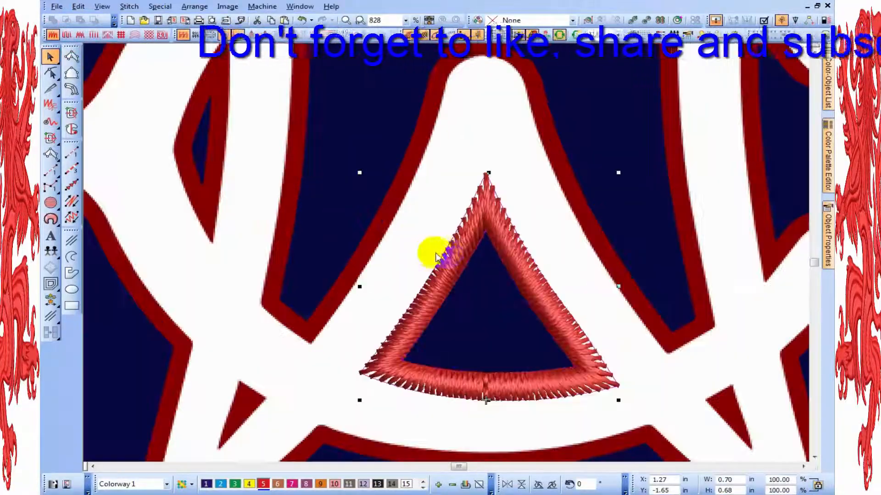
{"action": "left_click", "coordinate": [51, 154]}
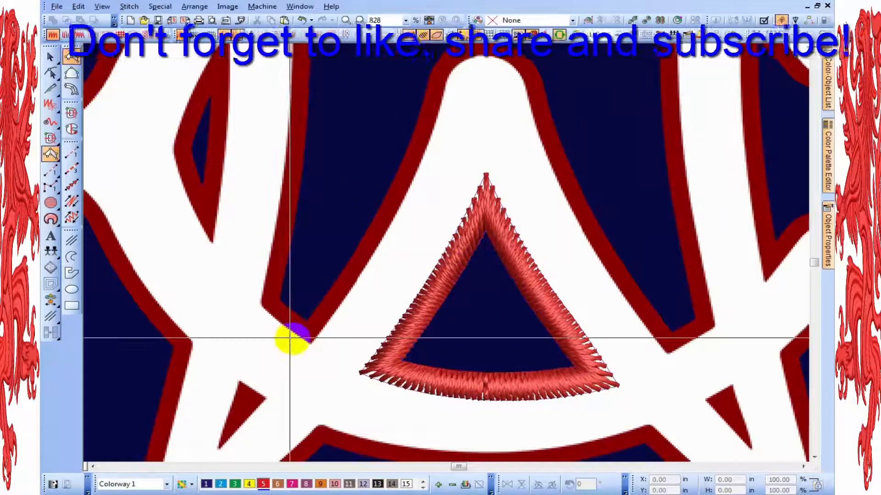
{"action": "left_click", "coordinate": [308, 359]}
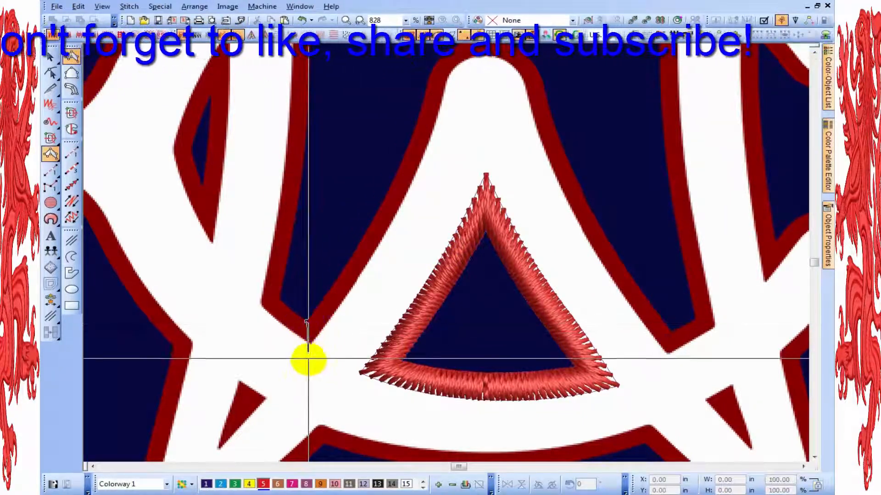
{"action": "left_click", "coordinate": [279, 301]}
{"action": "left_click", "coordinate": [243, 310]}
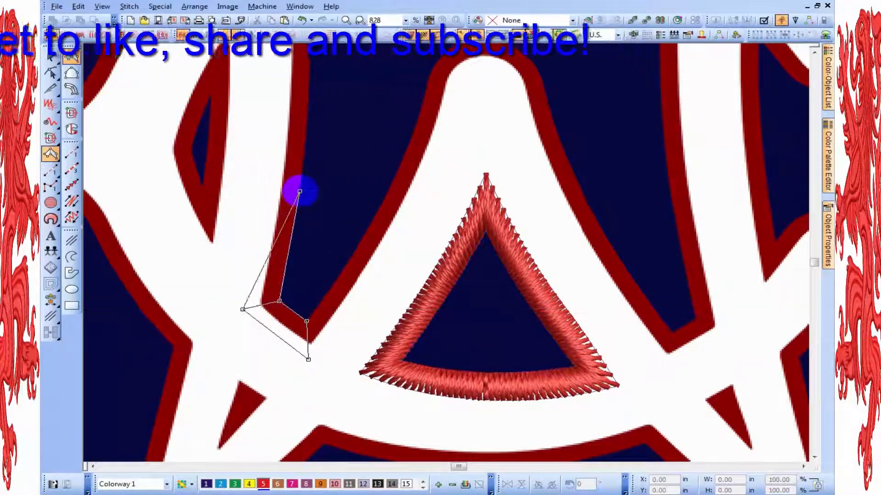
{"action": "left_click", "coordinate": [269, 191]}
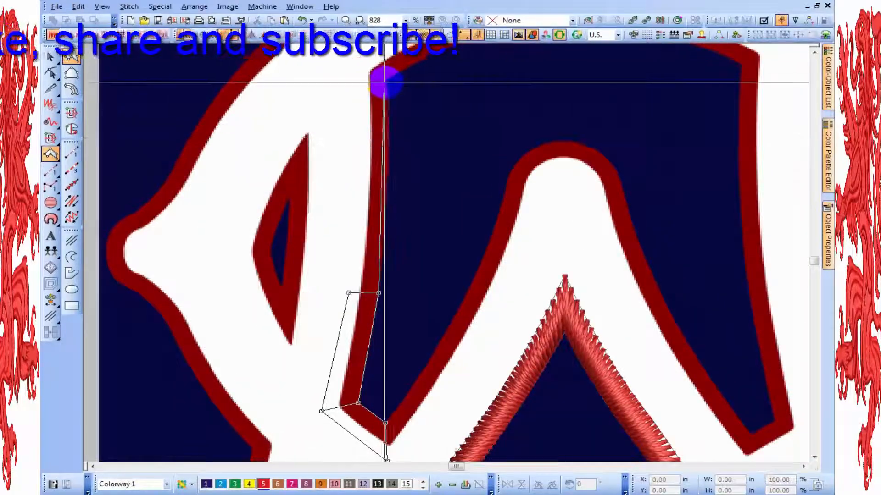
{"action": "left_click", "coordinate": [387, 79]}
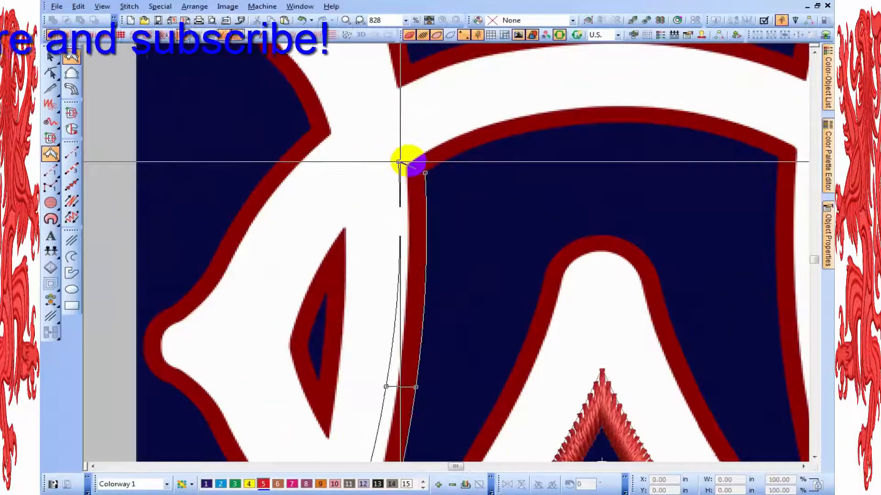
- Continue the column along the panel's curved top border to its upper right corner, placing point pairs across the red outline
{"action": "left_click", "coordinate": [499, 140]}
{"action": "left_click", "coordinate": [491, 112]}
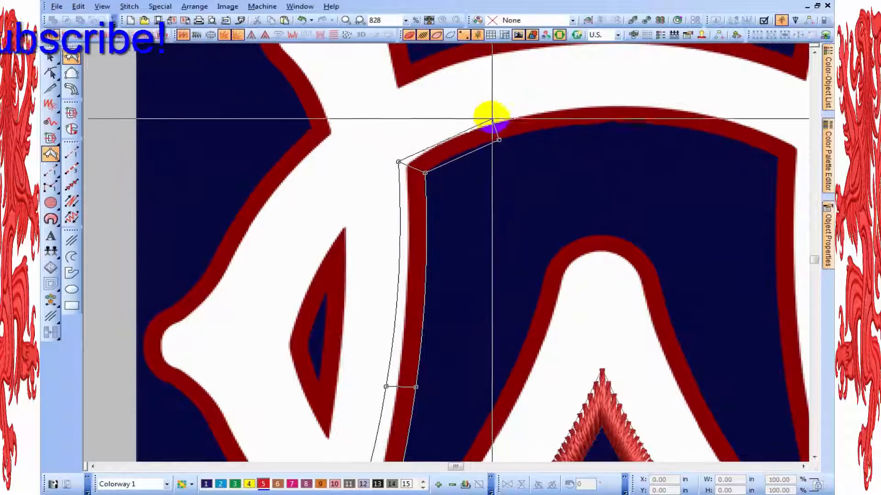
{"action": "left_click", "coordinate": [618, 122]}
{"action": "left_click", "coordinate": [619, 97]}
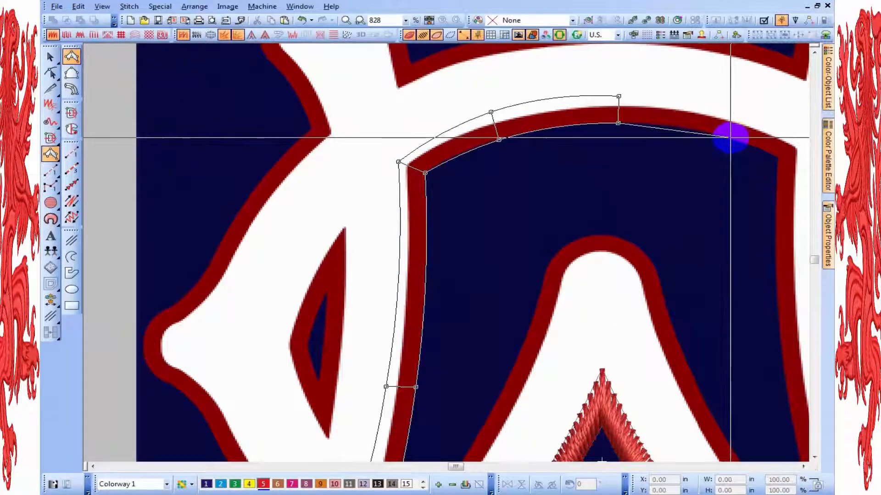
{"action": "left_click", "coordinate": [730, 137]}
{"action": "left_click", "coordinate": [738, 114]}
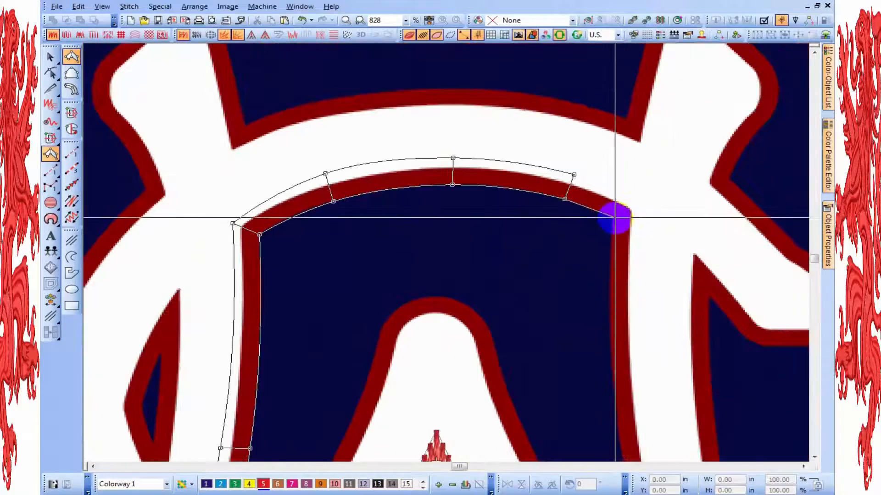
{"action": "left_click", "coordinate": [613, 220]}
{"action": "left_click", "coordinate": [639, 204]}
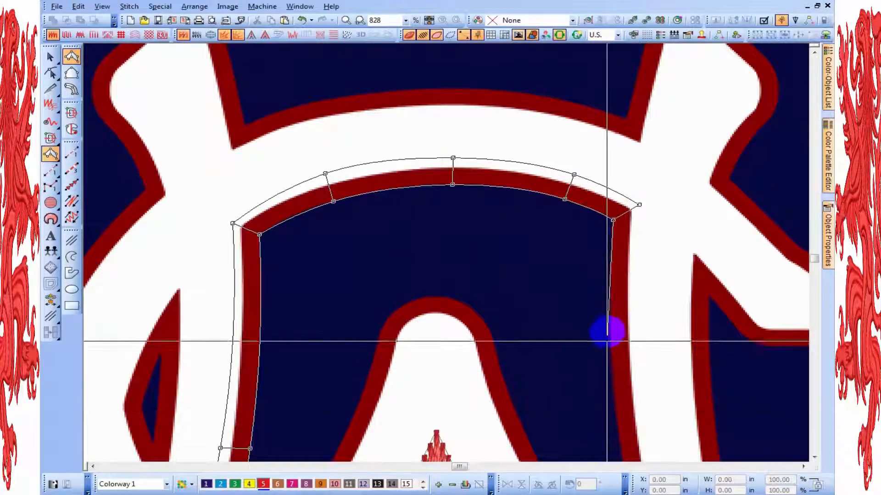
- Extend the column down the panel's right edge, around the lower right corner and to the bottom tip
{"action": "left_click", "coordinate": [610, 316]}
{"action": "left_click", "coordinate": [642, 312]}
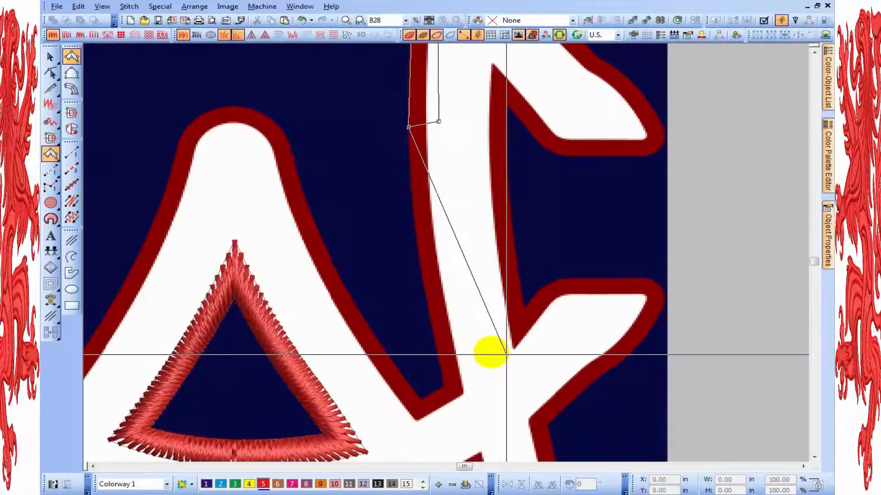
{"action": "left_click", "coordinate": [425, 300]}
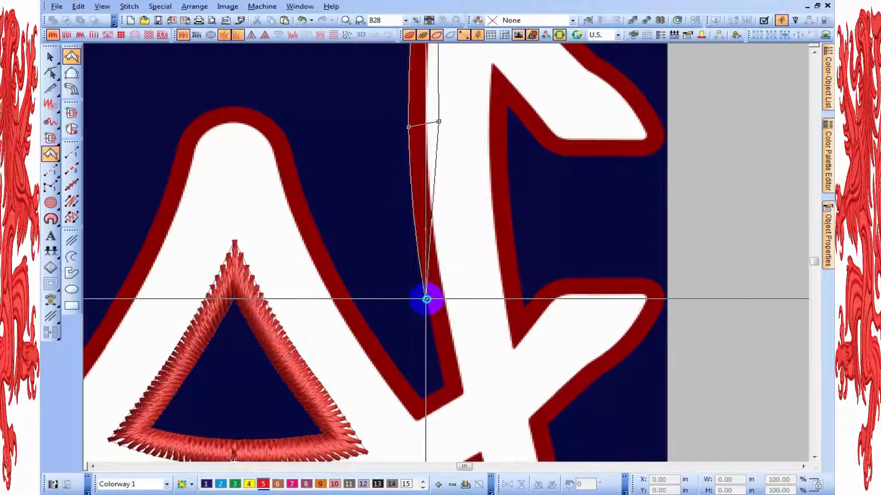
{"action": "left_click", "coordinate": [456, 291]}
{"action": "left_click", "coordinate": [444, 383]}
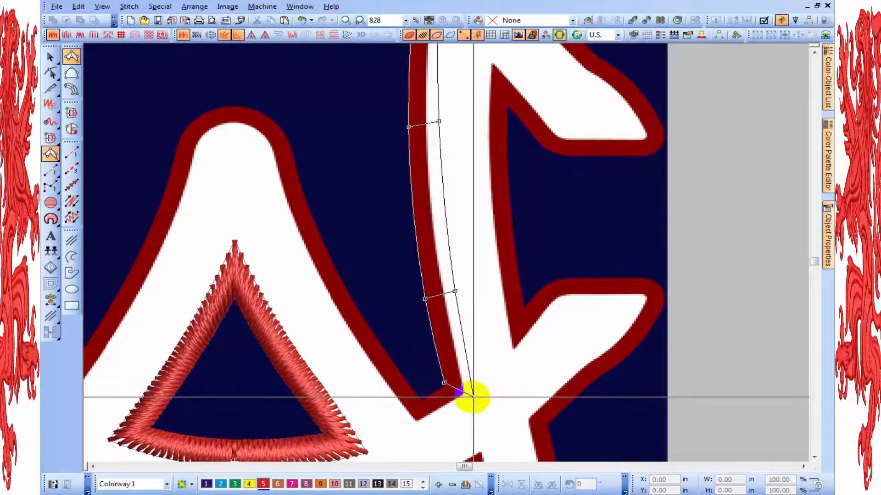
{"action": "left_click", "coordinate": [472, 395]}
{"action": "left_click", "coordinate": [432, 304]}
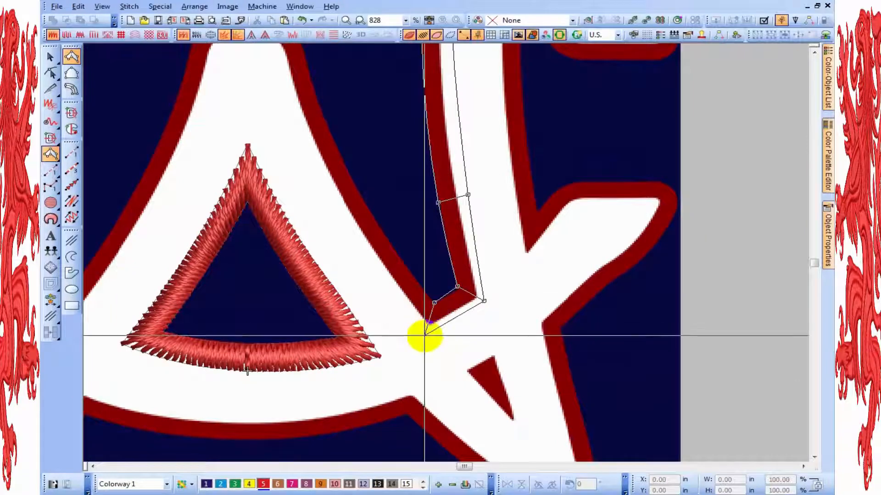
{"action": "left_click", "coordinate": [425, 338]}
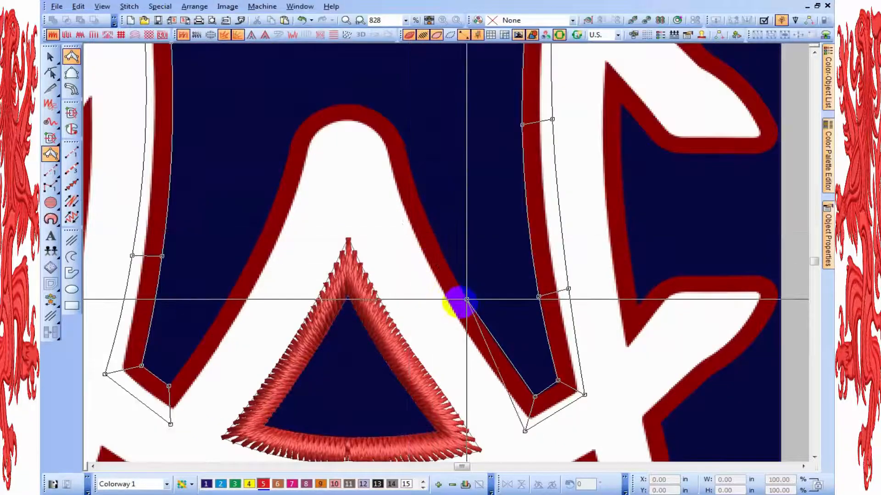
- Carry the column from the lower right tip up the right side of the panel's central arch
{"action": "left_click", "coordinate": [439, 315]}
{"action": "left_click", "coordinate": [417, 191]}
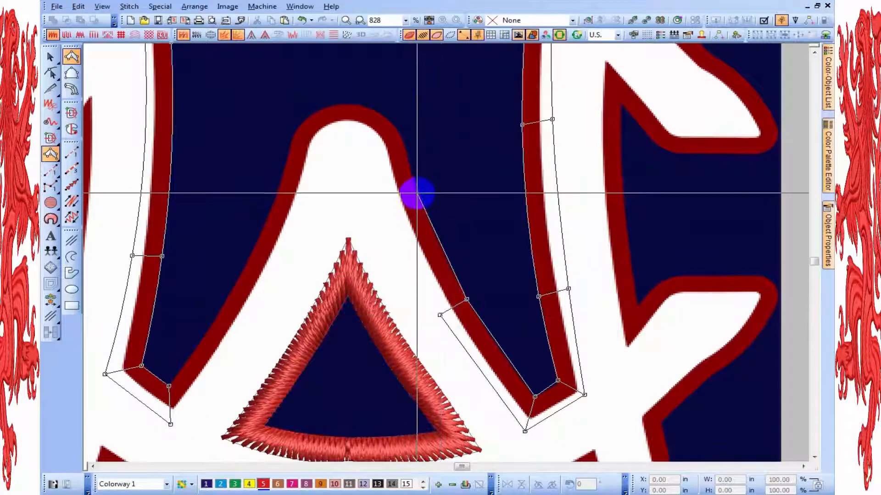
{"action": "left_click", "coordinate": [390, 209]}
{"action": "left_click", "coordinate": [402, 138]}
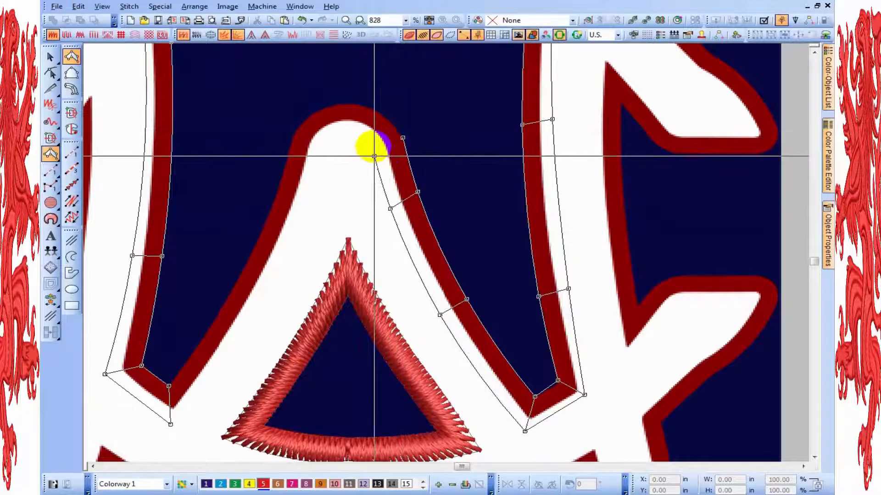
{"action": "left_click", "coordinate": [374, 156]}
- Curve the column over the rounded top of the central arch, re-placing the misjudged point at its peak
{"action": "left_click", "coordinate": [346, 99]}
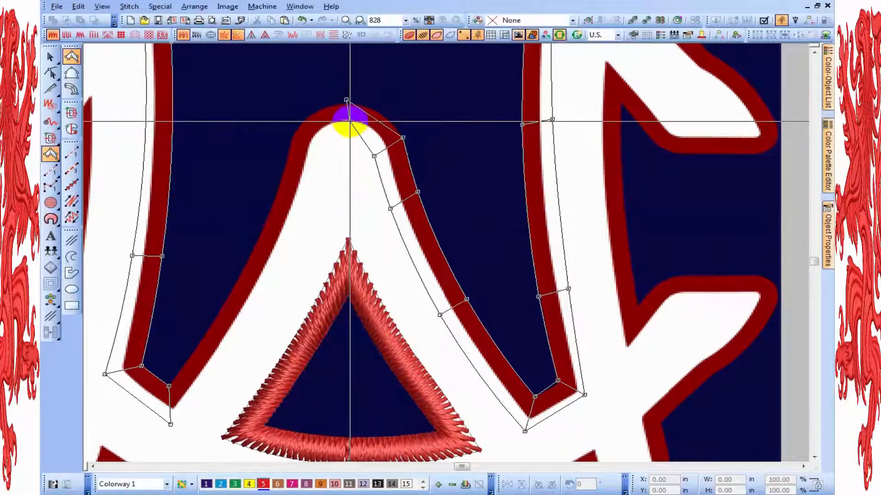
{"action": "key", "text": "BackSpace"}
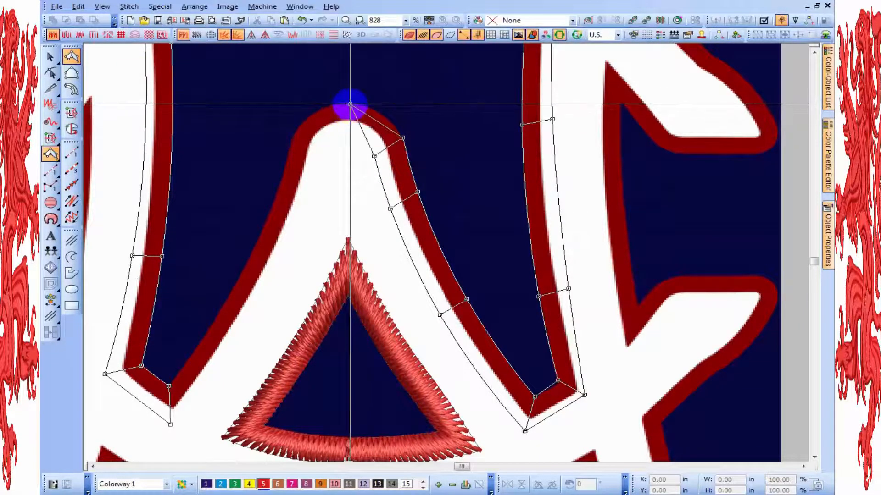
{"action": "left_click", "coordinate": [351, 134]}
{"action": "left_click", "coordinate": [290, 143]}
{"action": "left_click", "coordinate": [320, 154]}
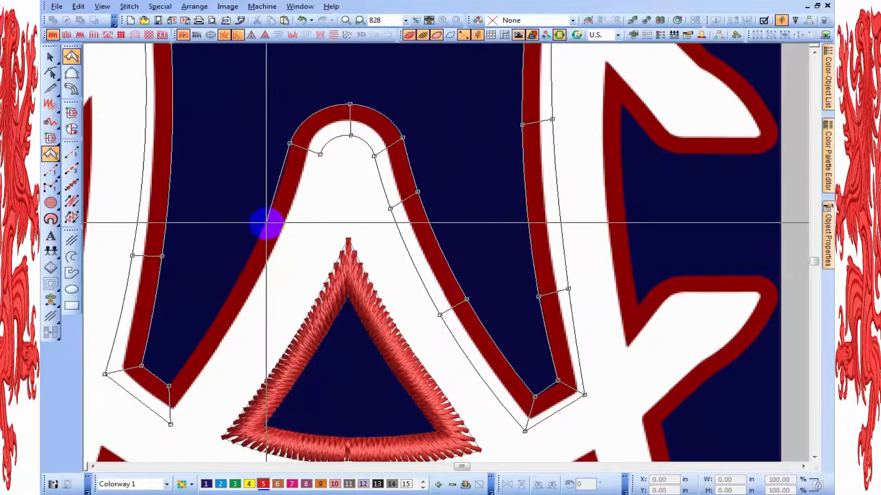
- Run the column down the arch's left side back to the starting point pair and generate the stitches
{"action": "left_click", "coordinate": [266, 223]}
{"action": "left_click", "coordinate": [291, 237]}
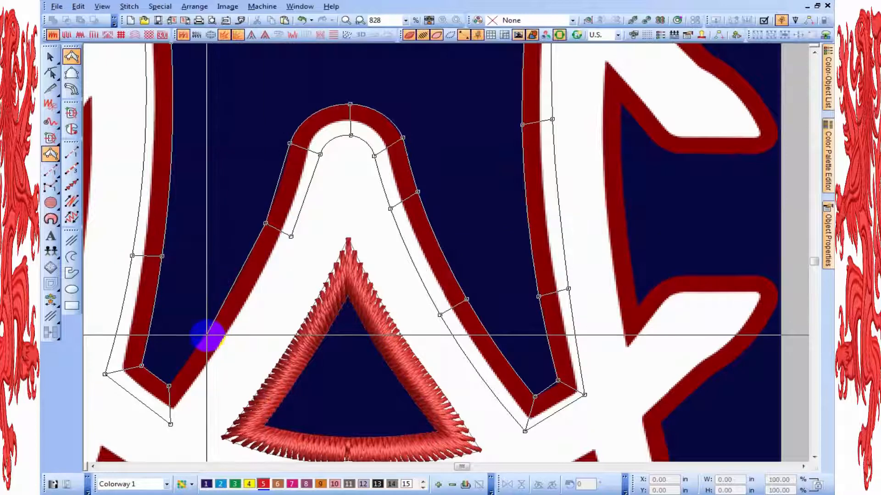
{"action": "left_click", "coordinate": [205, 335]}
{"action": "left_click", "coordinate": [231, 350]}
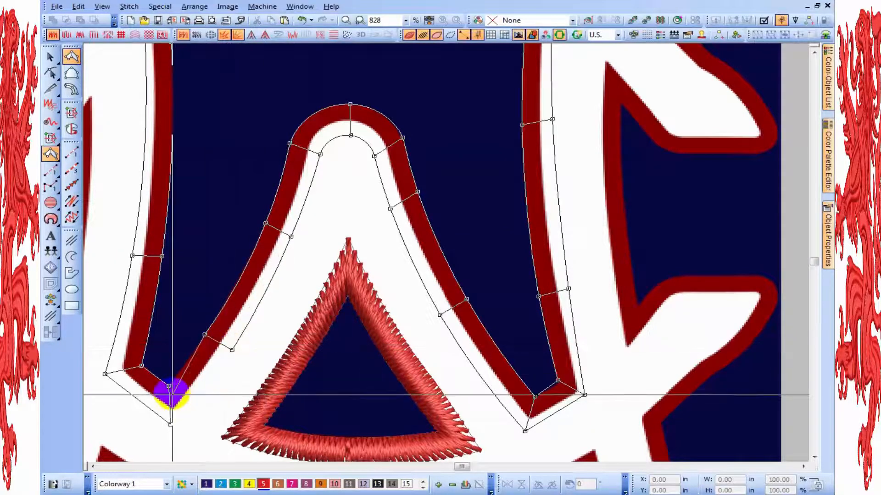
{"action": "left_click", "coordinate": [169, 387]}
{"action": "left_click", "coordinate": [170, 423]}
{"action": "key", "text": "Return"}
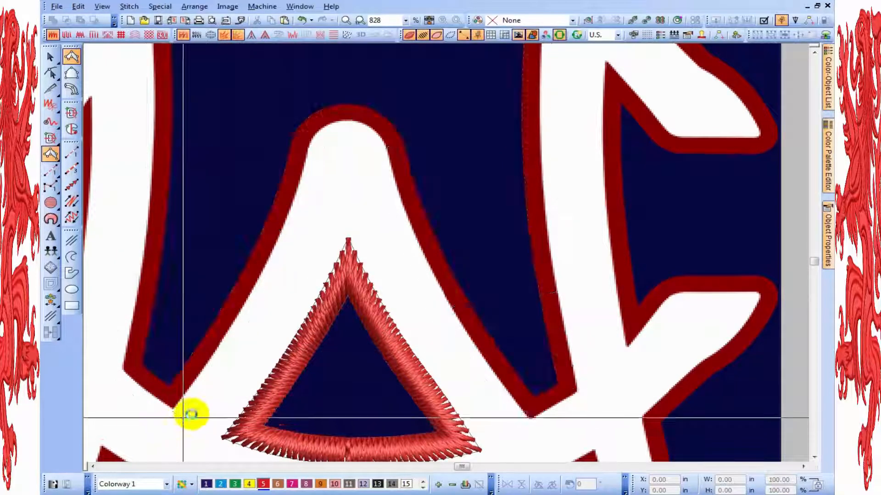
- Examine the stitched borders of the large panel and inner triangle against the logo, from the whole design to its lower left area
{"action": "scroll", "coordinate": [211, 380], "scroll_direction": "down", "scroll_amount": 2}
{"action": "scroll", "coordinate": [550, 133], "scroll_direction": "up", "scroll_amount": 1}
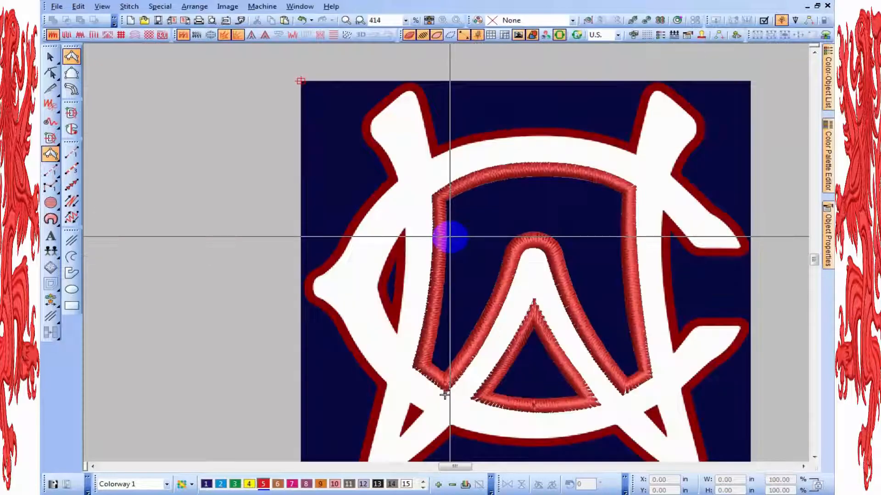
{"action": "scroll", "coordinate": [459, 253], "scroll_direction": "down", "scroll_amount": 1}
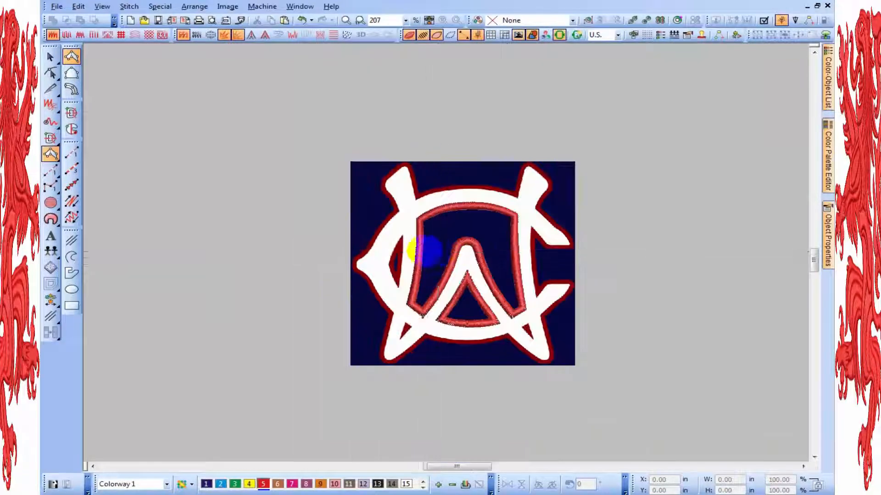
{"action": "scroll", "coordinate": [447, 263], "scroll_direction": "up", "scroll_amount": 1}
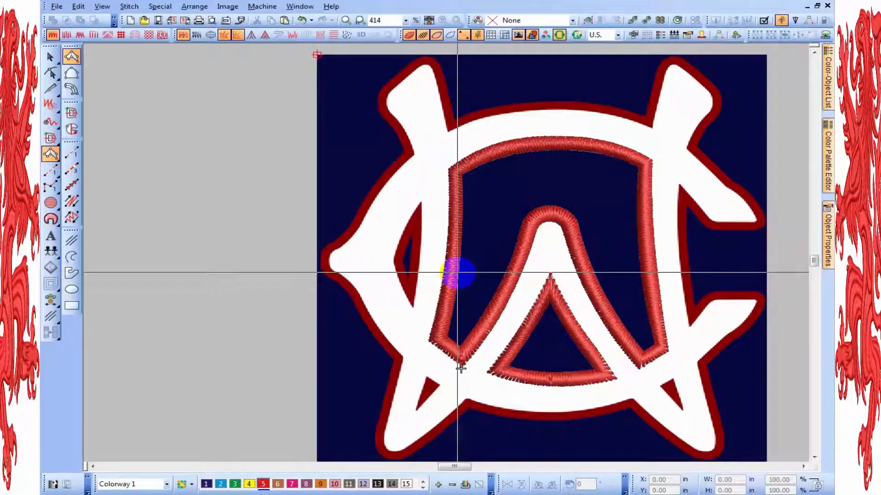
{"action": "key", "text": "Escape"}
{"action": "scroll", "coordinate": [457, 273], "scroll_direction": "down", "scroll_amount": 1}
{"action": "scroll", "coordinate": [528, 335], "scroll_direction": "up", "scroll_amount": 1}
{"action": "scroll", "coordinate": [444, 256], "scroll_direction": "up", "scroll_amount": 1}
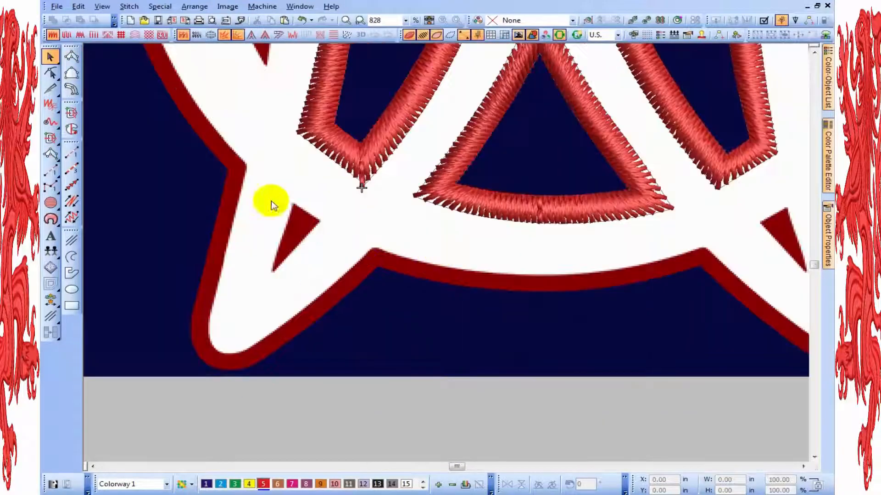
- Start a new satin column at the lower left notch of the outer outline and run it down the foot's lower edge
{"action": "left_click", "coordinate": [71, 55]}
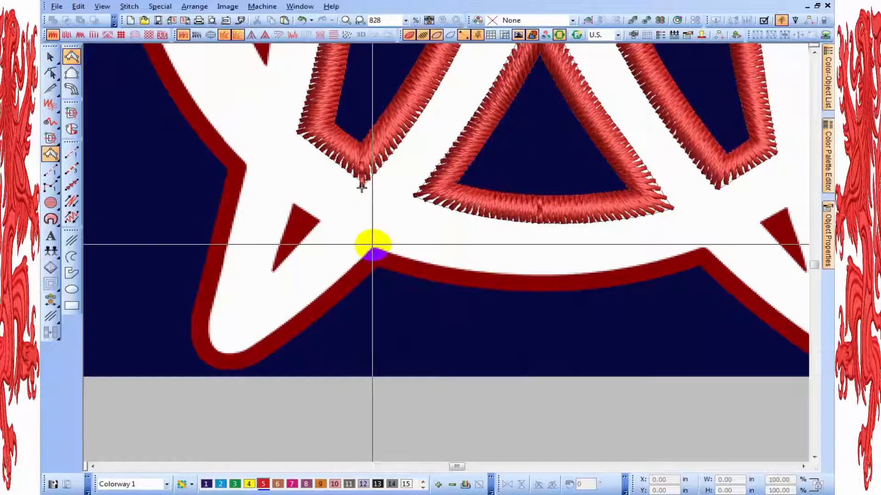
{"action": "left_click", "coordinate": [374, 231]}
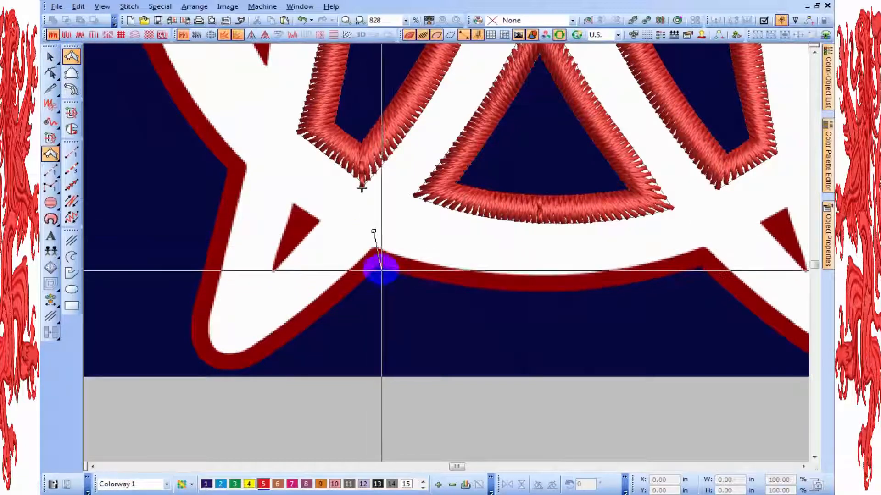
{"action": "left_click", "coordinate": [379, 267]}
{"action": "left_click", "coordinate": [294, 306]}
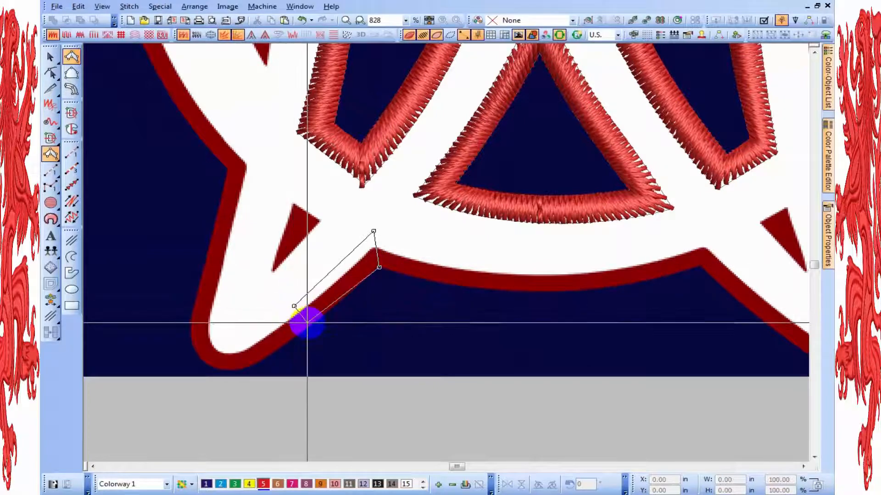
{"action": "left_click", "coordinate": [308, 329]}
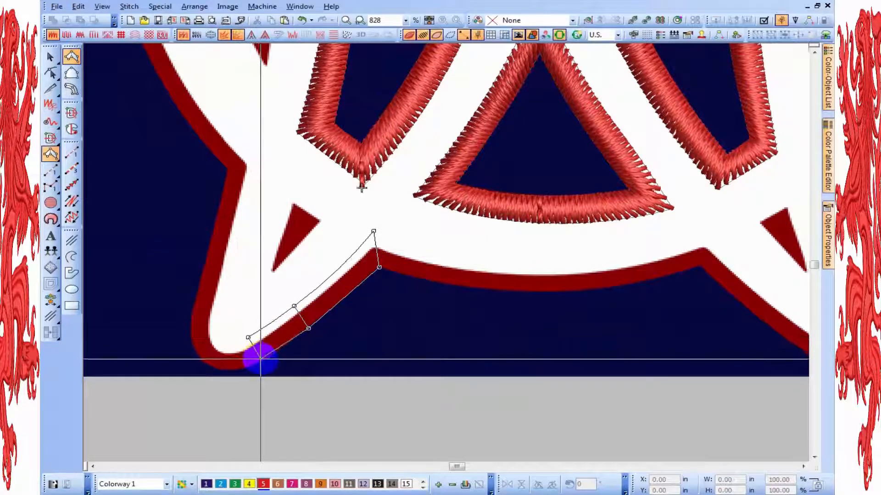
- Curve the column around the rounded tip of the lower left foot, placing point pairs on both sides of the red outline
{"action": "left_click", "coordinate": [246, 340]}
{"action": "left_click", "coordinate": [257, 362]}
{"action": "left_click", "coordinate": [225, 341]}
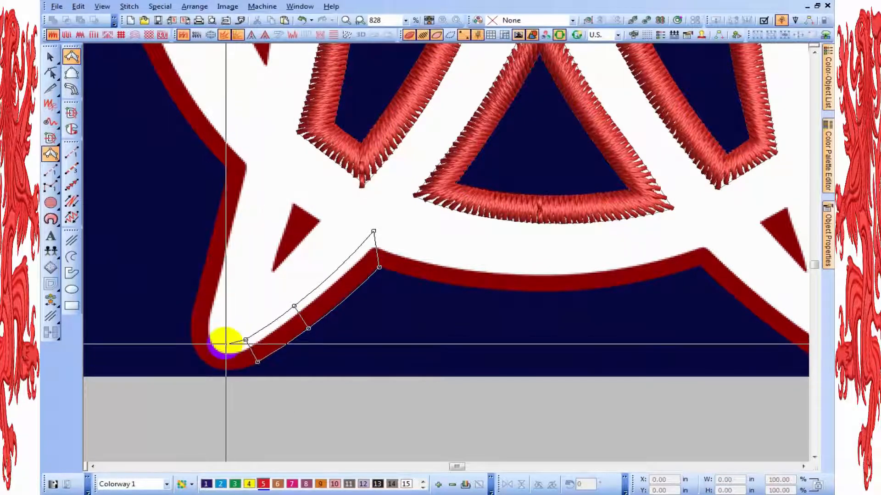
{"action": "left_click", "coordinate": [207, 365]}
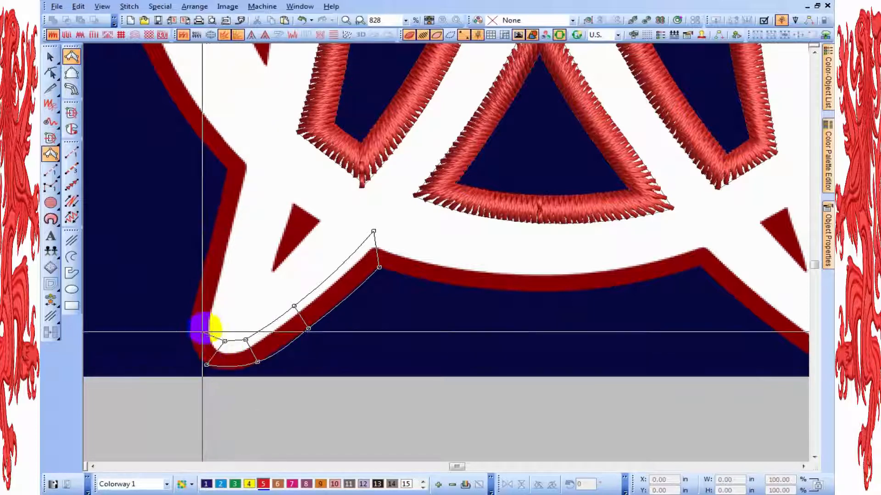
{"action": "left_click", "coordinate": [211, 322]}
{"action": "left_click", "coordinate": [219, 321]}
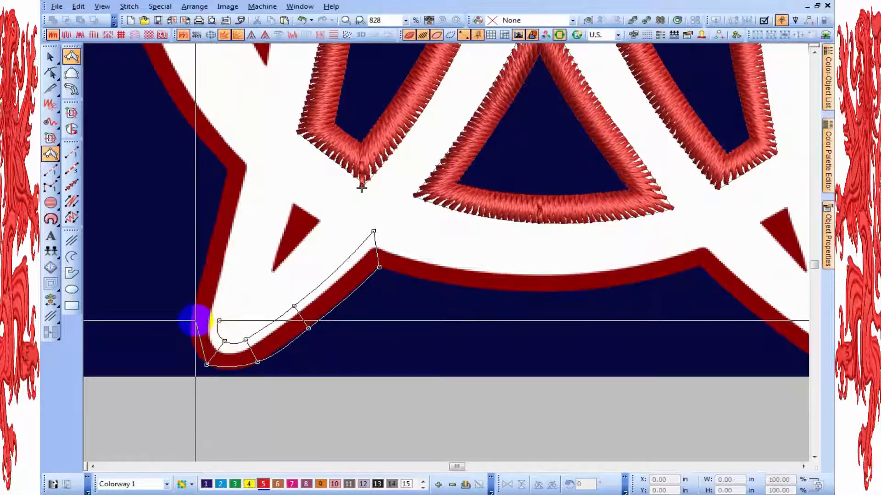
- Carry the column up the foot's outer side, around the corner and along the outer left curve of the logo
{"action": "left_click", "coordinate": [261, 162]}
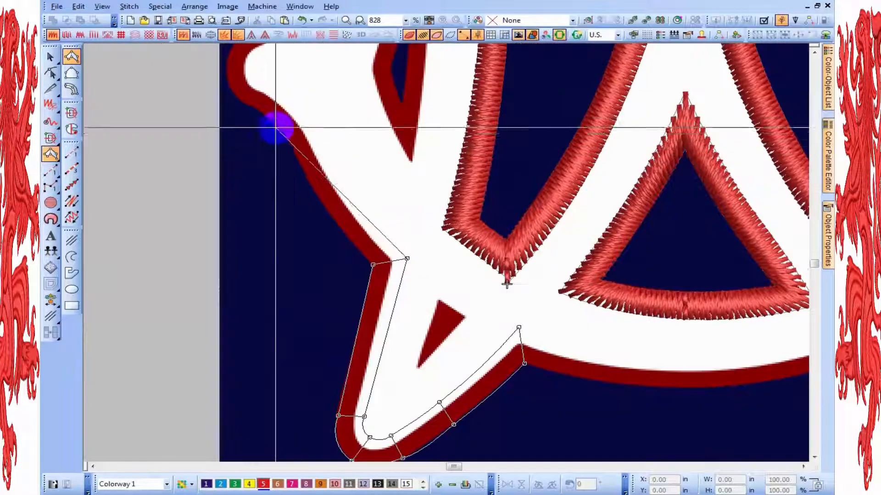
{"action": "left_click", "coordinate": [347, 192]}
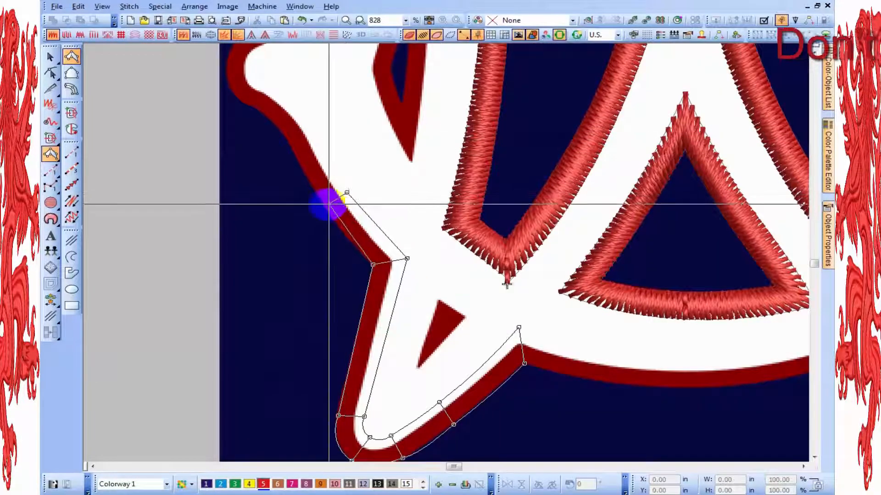
{"action": "left_click", "coordinate": [317, 133]}
{"action": "left_click", "coordinate": [293, 149]}
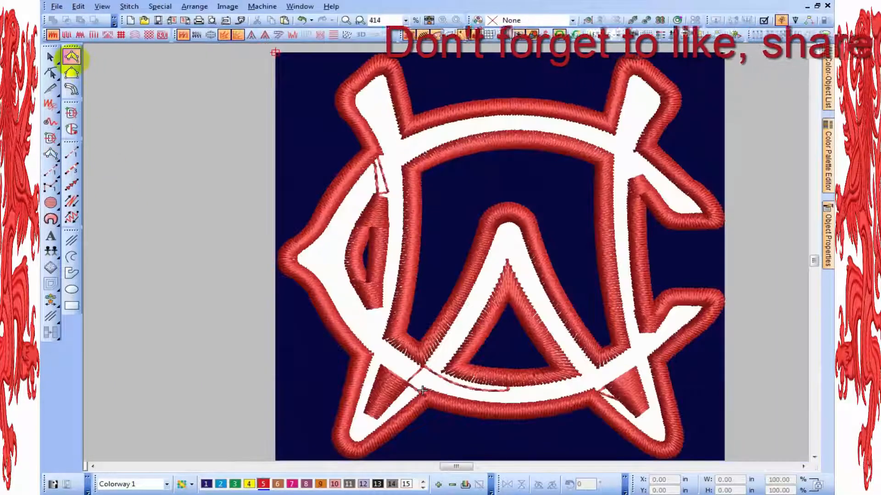
- Start a satin column in colour 15 with a point pair across the base of the white left leg, beside the inner triangle
{"action": "right_click", "coordinate": [72, 58]}
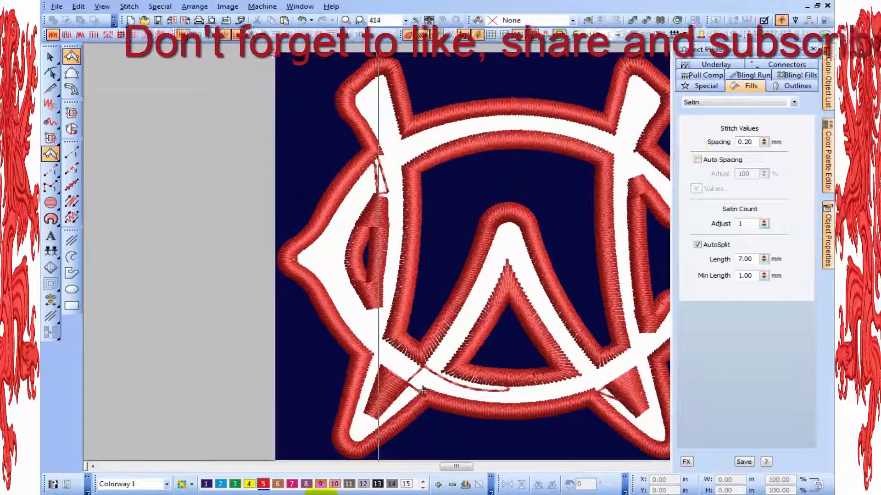
{"action": "scroll", "coordinate": [445, 378], "scroll_direction": "down", "scroll_amount": 1}
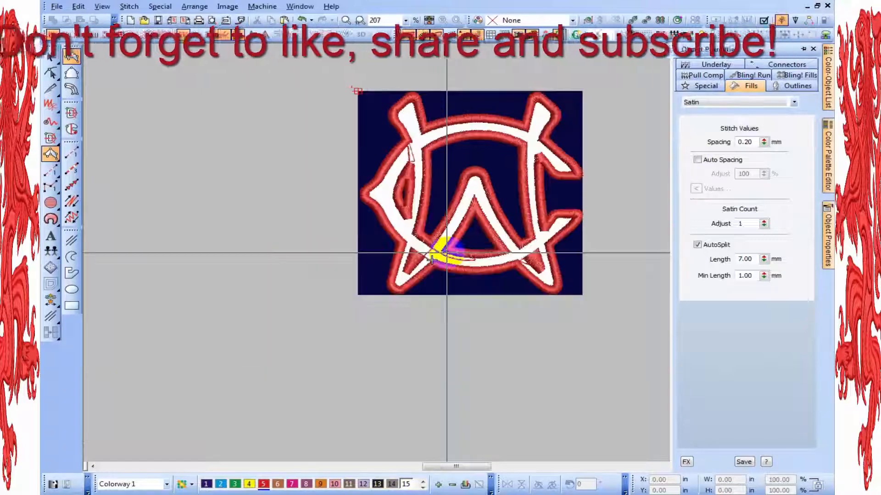
{"action": "scroll", "coordinate": [442, 252], "scroll_direction": "up", "scroll_amount": 1}
{"action": "key", "text": "s"}
{"action": "scroll", "coordinate": [439, 250], "scroll_direction": "down", "scroll_amount": 1}
{"action": "scroll", "coordinate": [446, 260], "scroll_direction": "up", "scroll_amount": 3}
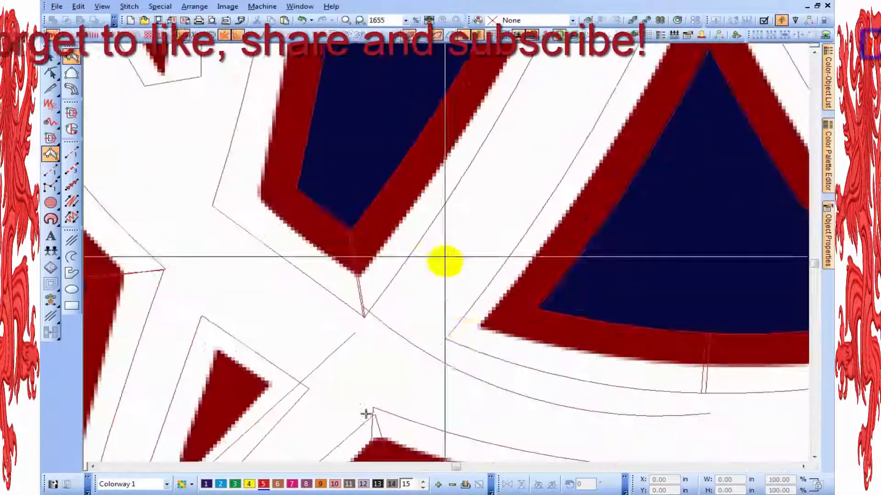
{"action": "key", "text": "s"}
{"action": "key", "text": "s"}
{"action": "left_click", "coordinate": [465, 344]}
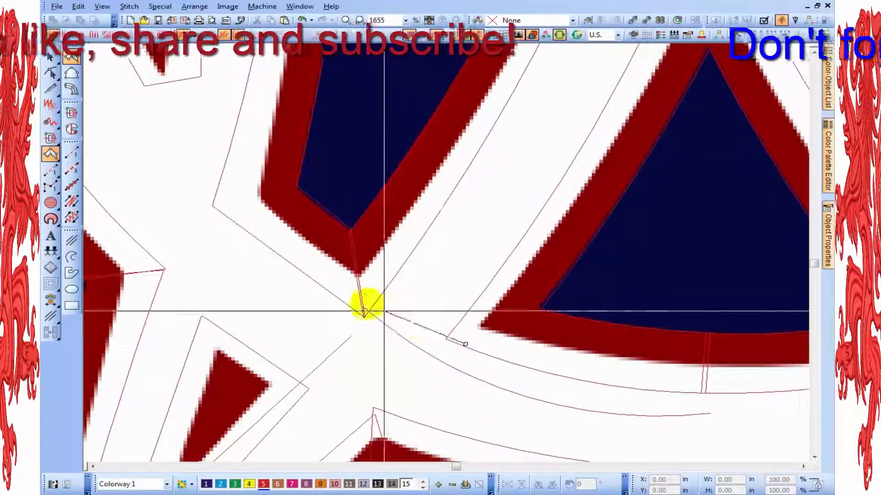
{"action": "left_click", "coordinate": [355, 290]}
- Run the white column up the left leg to the triangle's peak and generate the stitches
{"action": "left_click", "coordinate": [601, 161]}
{"action": "key", "text": "s"}
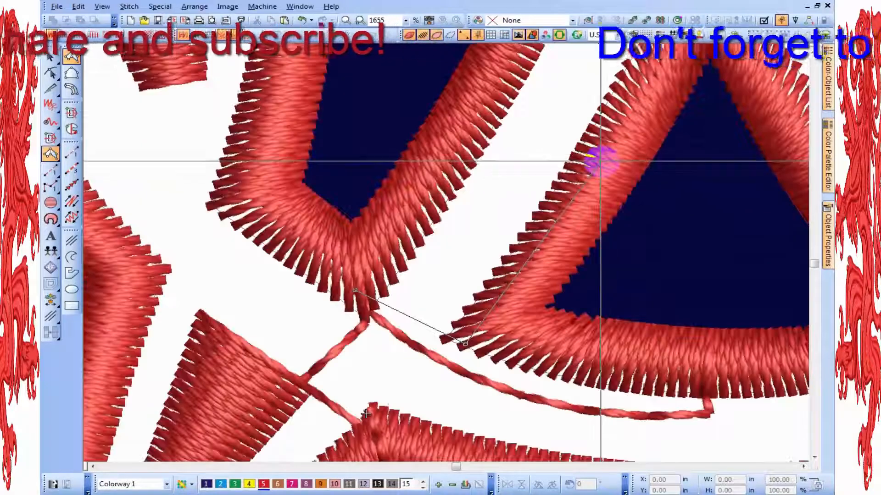
{"action": "key", "text": "s"}
{"action": "left_click", "coordinate": [477, 111]}
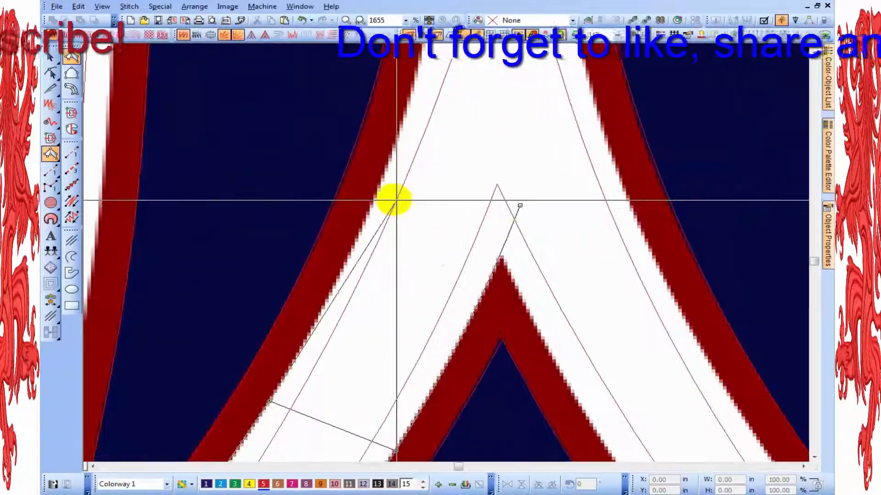
{"action": "left_click", "coordinate": [379, 193]}
{"action": "key", "text": "Return"}
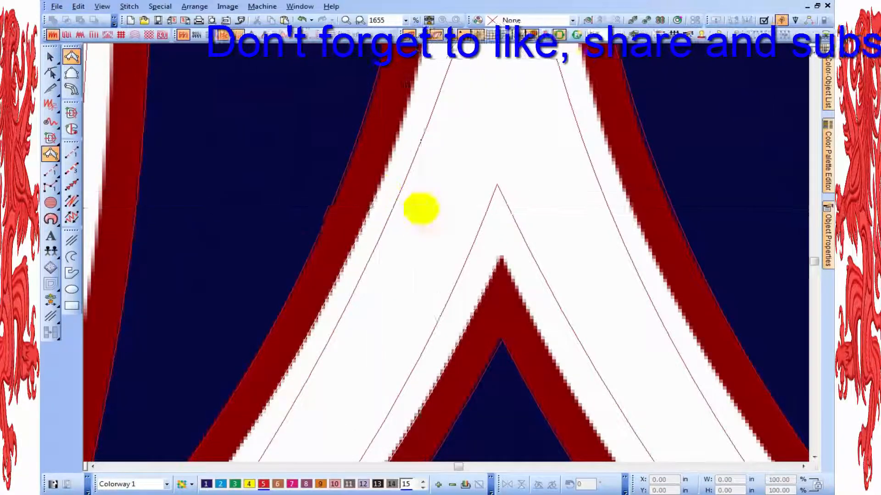
- Start a second white satin column with a point pair across the central arch, just above the inner triangle's peak
{"action": "key", "text": "s"}
{"action": "scroll", "coordinate": [449, 259], "scroll_direction": "down", "scroll_amount": 1}
{"action": "scroll", "coordinate": [444, 252], "scroll_direction": "up", "scroll_amount": 3}
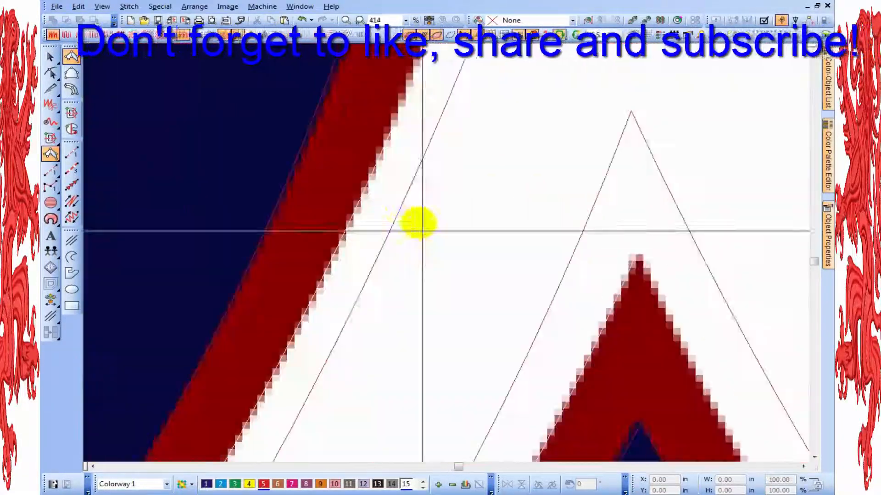
{"action": "left_click", "coordinate": [384, 145]}
{"action": "scroll", "coordinate": [457, 258], "scroll_direction": "down", "scroll_amount": 2}
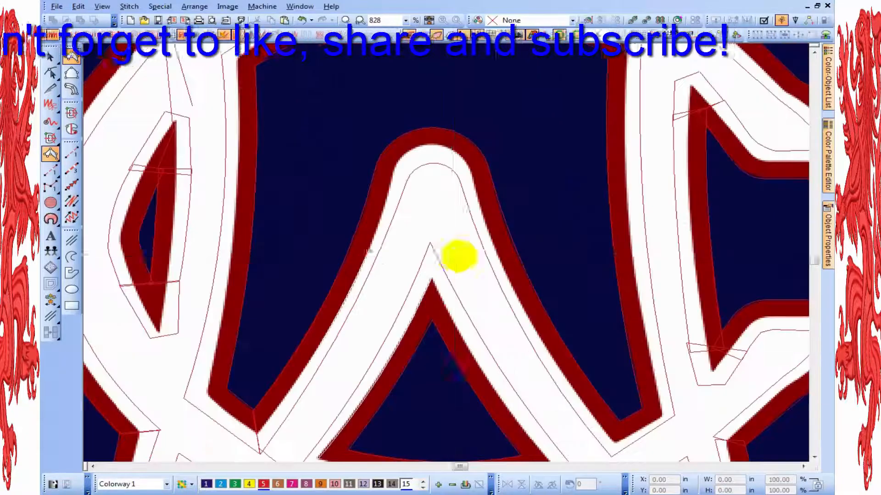
{"action": "key", "text": "s"}
{"action": "key", "text": "s"}
{"action": "left_click", "coordinate": [496, 253]}
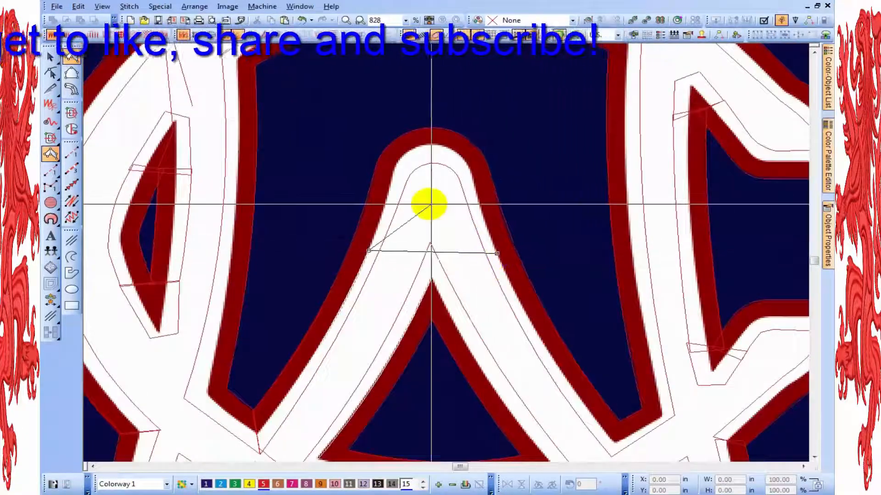
- Carry the column up the arch with matching point pairs on both white edges to its rounded top and generate the stitches
{"action": "scroll", "coordinate": [428, 198], "scroll_direction": "up", "scroll_amount": 1}
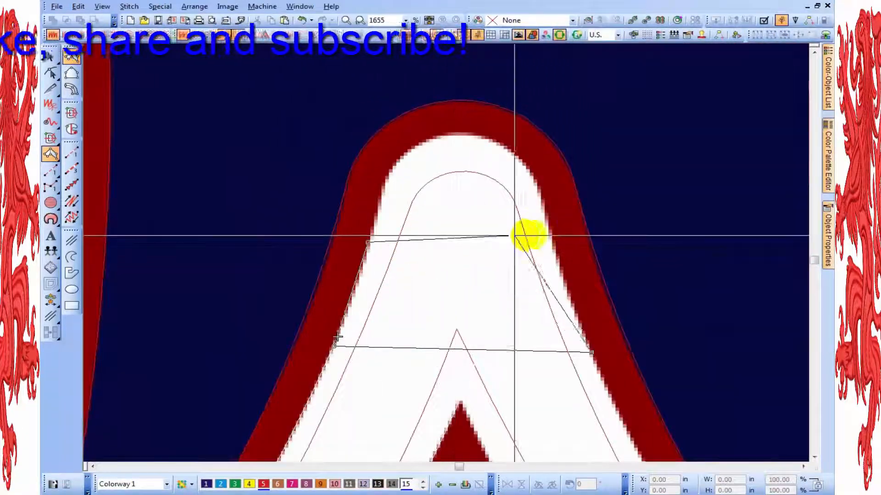
{"action": "left_click", "coordinate": [556, 239]}
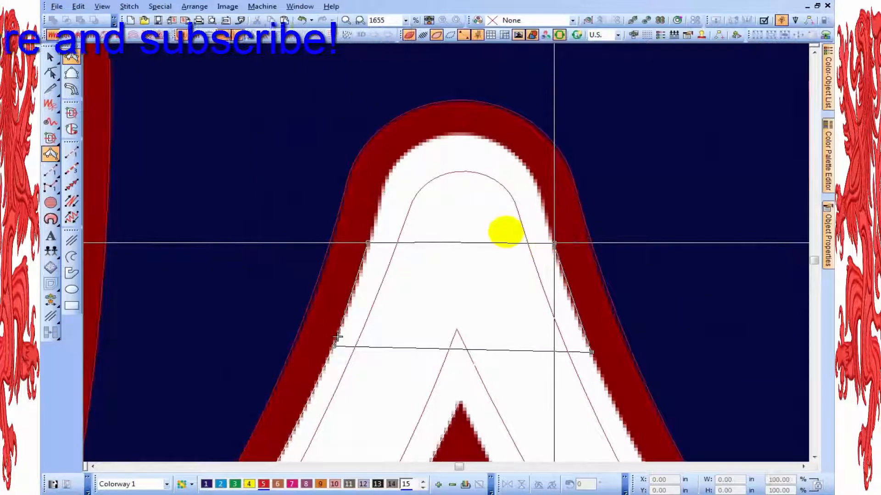
{"action": "left_click", "coordinate": [381, 187]}
{"action": "left_click", "coordinate": [533, 181]}
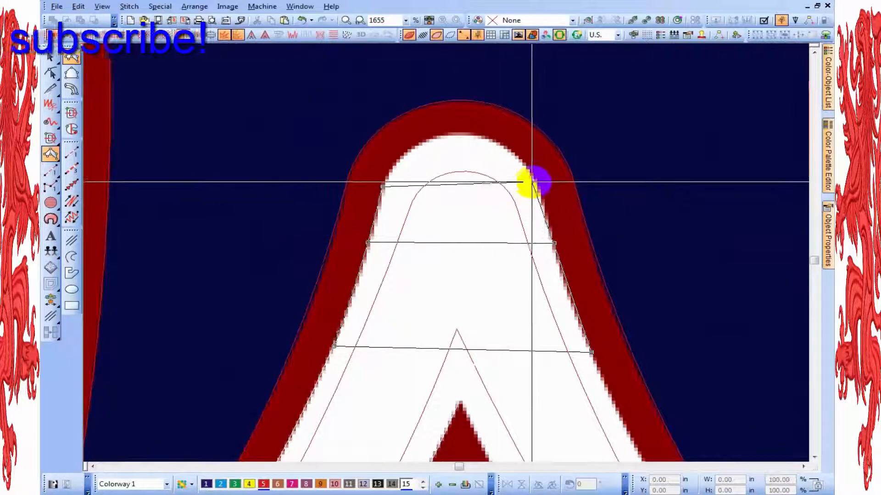
{"action": "left_click", "coordinate": [429, 138]}
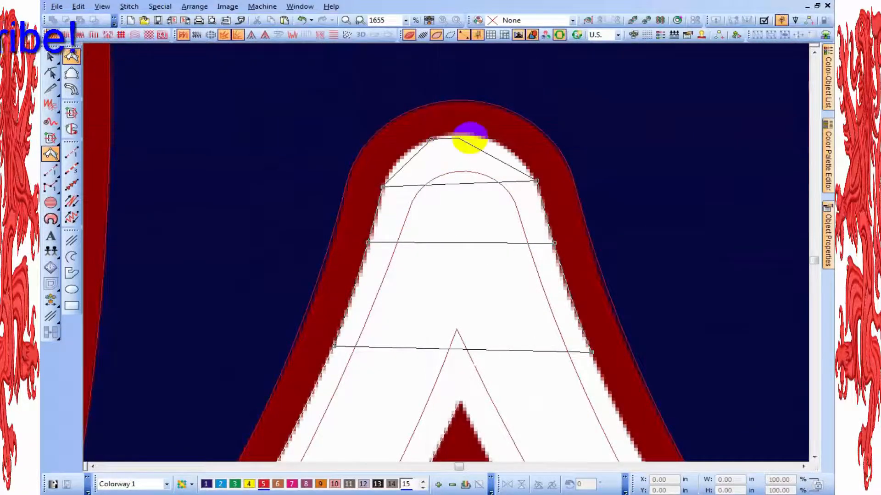
{"action": "left_click", "coordinate": [485, 138]}
{"action": "key", "text": "Return"}
- Reshape the white column's top to the arch's curve by adding a curve point on each shoulder and adjusting the two end points
{"action": "scroll", "coordinate": [470, 153], "scroll_direction": "up", "scroll_amount": 1}
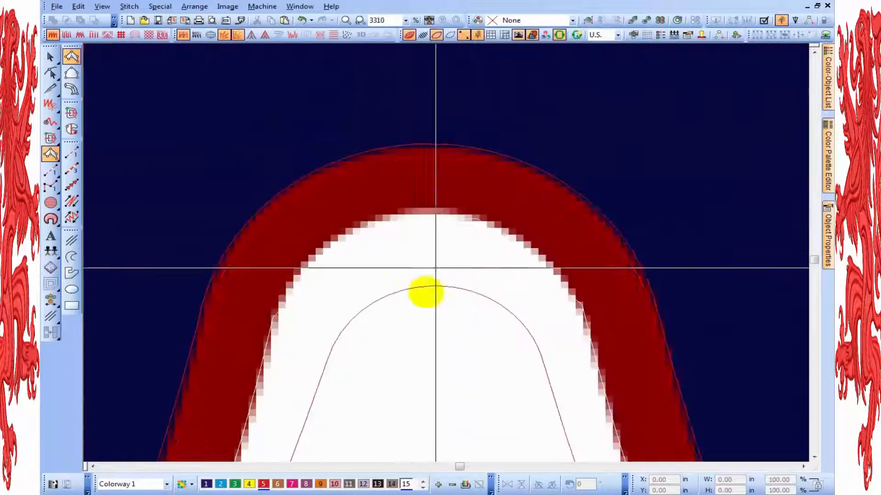
{"action": "left_click", "coordinate": [406, 248]}
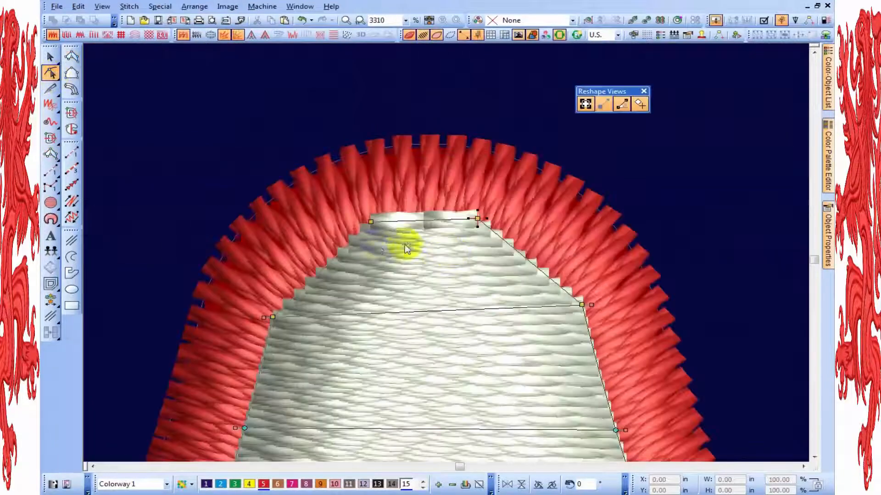
{"action": "left_click", "coordinate": [331, 261], "text": "ctrl"}
{"action": "left_click", "coordinate": [521, 253]}
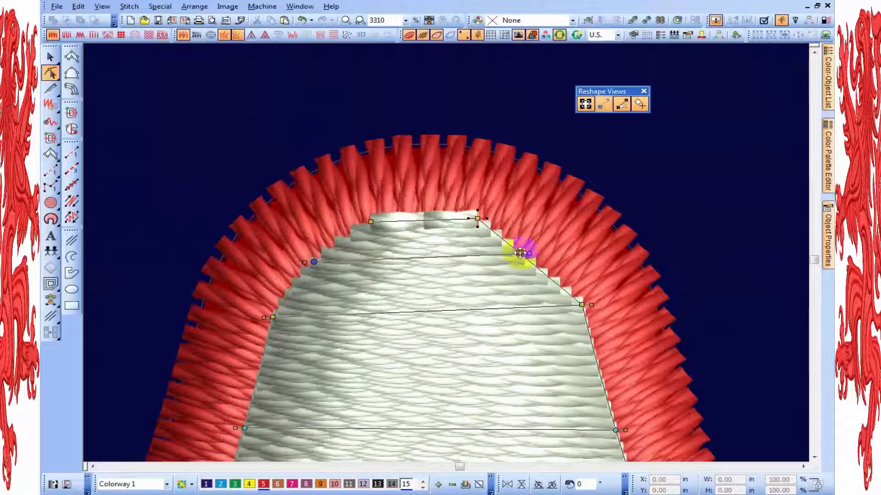
{"action": "left_click", "coordinate": [367, 247]}
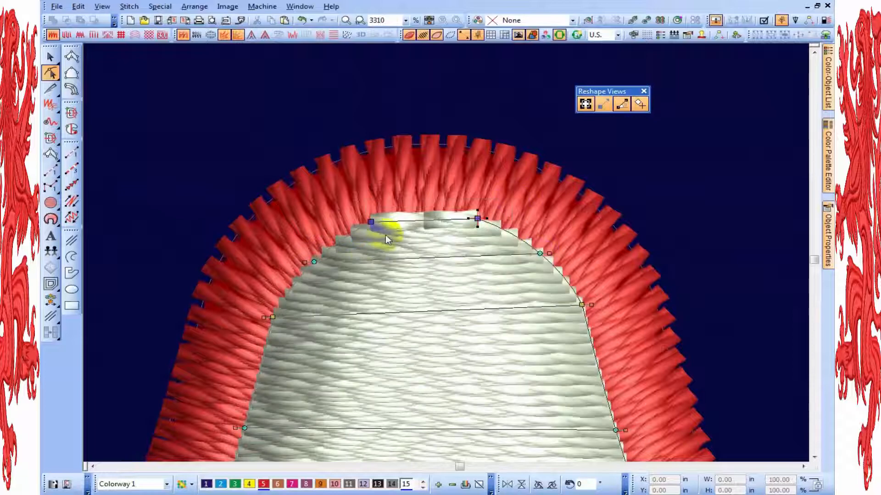
{"action": "left_click", "coordinate": [442, 237]}
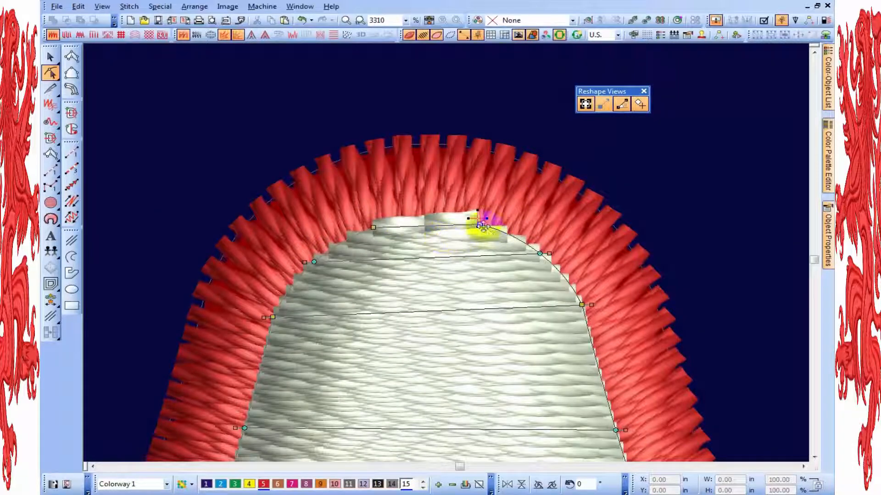
{"action": "left_click", "coordinate": [382, 238]}
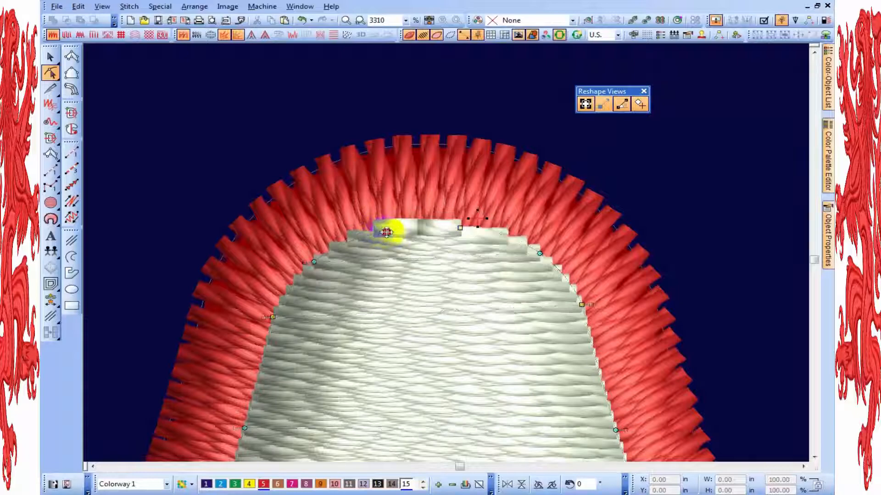
{"action": "left_click", "coordinate": [387, 233]}
{"action": "scroll", "coordinate": [443, 259], "scroll_direction": "down", "scroll_amount": 2}
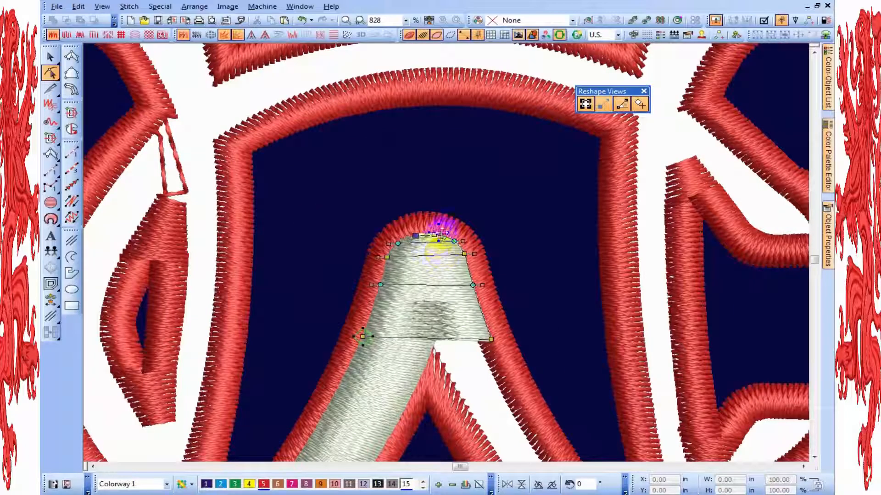
- Turn off AutoSplit for the white arch column's satin fill and deselect it
{"action": "left_click", "coordinate": [827, 275]}
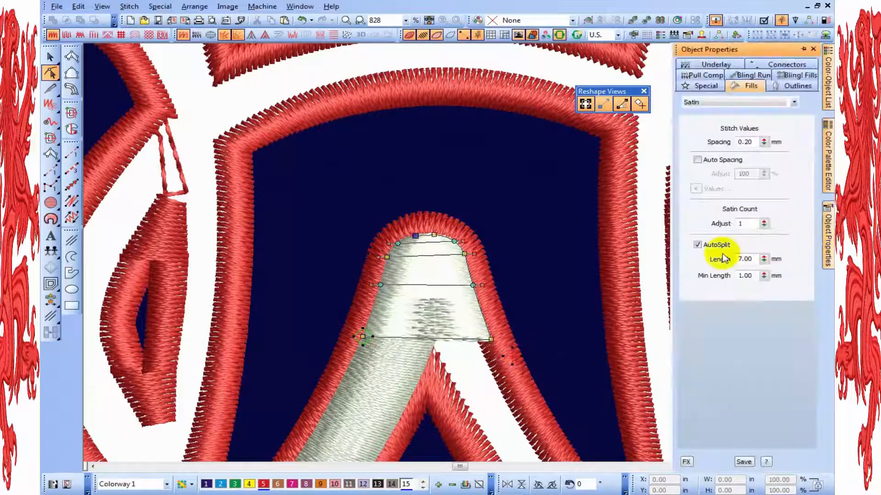
{"action": "left_click", "coordinate": [720, 249]}
{"action": "key", "text": "Escape"}
- Start a white satin column for the central arch's right leg with a point pair just above the inner triangle's peak
{"action": "scroll", "coordinate": [429, 256], "scroll_direction": "down", "scroll_amount": 1}
{"action": "key", "text": "t"}
{"action": "scroll", "coordinate": [445, 253], "scroll_direction": "down", "scroll_amount": 1}
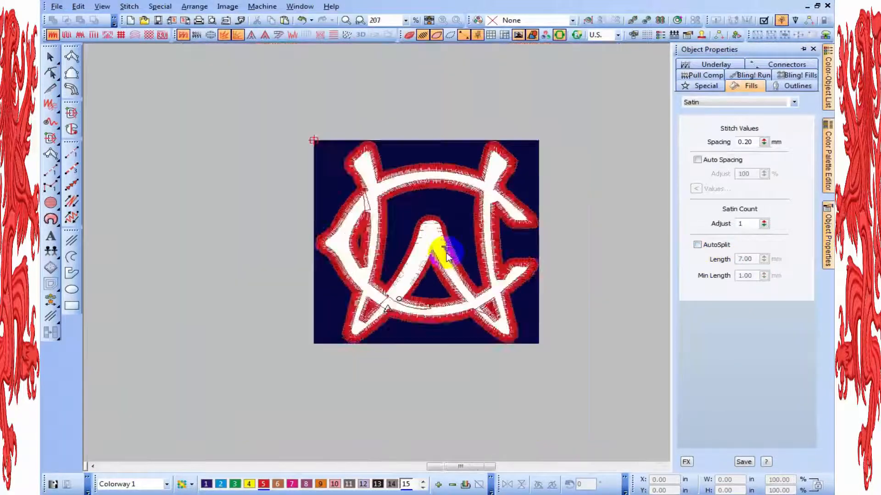
{"action": "scroll", "coordinate": [448, 255], "scroll_direction": "up", "scroll_amount": 2}
{"action": "scroll", "coordinate": [447, 255], "scroll_direction": "up", "scroll_amount": 1}
{"action": "key", "text": "t"}
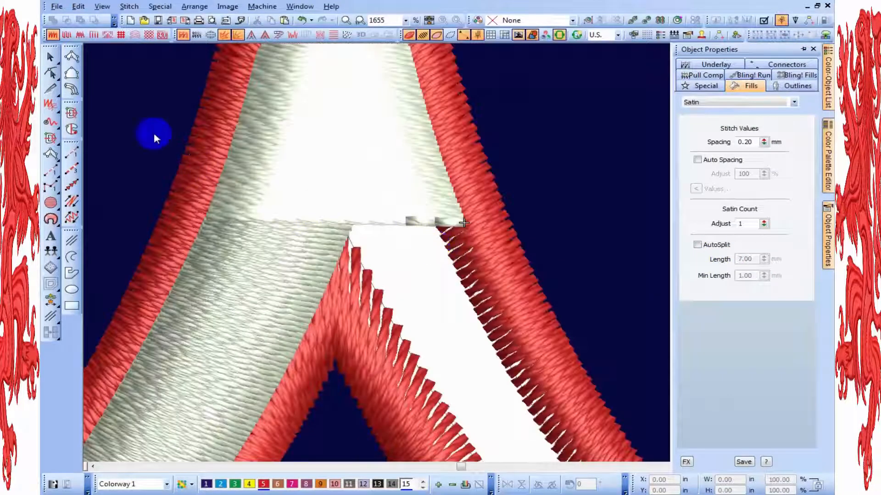
{"action": "key", "text": "t"}
{"action": "left_click", "coordinate": [72, 56]}
{"action": "key", "text": "t"}
{"action": "key", "text": "t"}
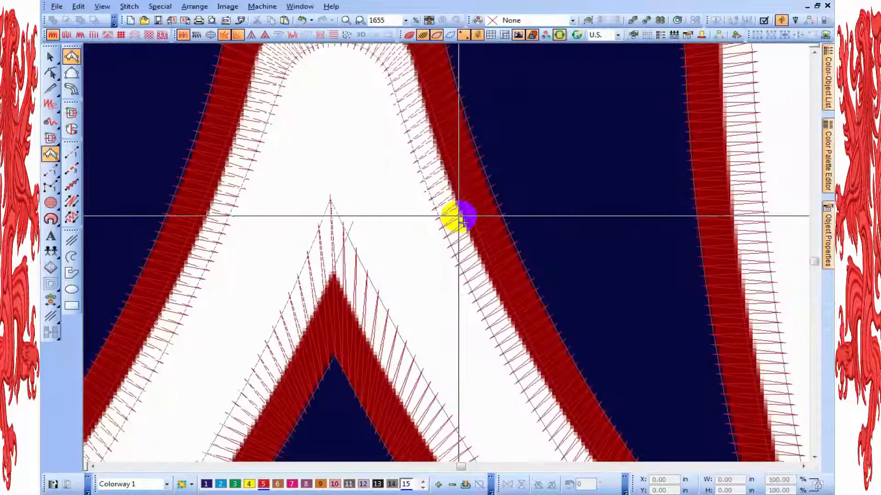
{"action": "left_click", "coordinate": [460, 215]}
{"action": "key", "text": "t"}
{"action": "key", "text": "t"}
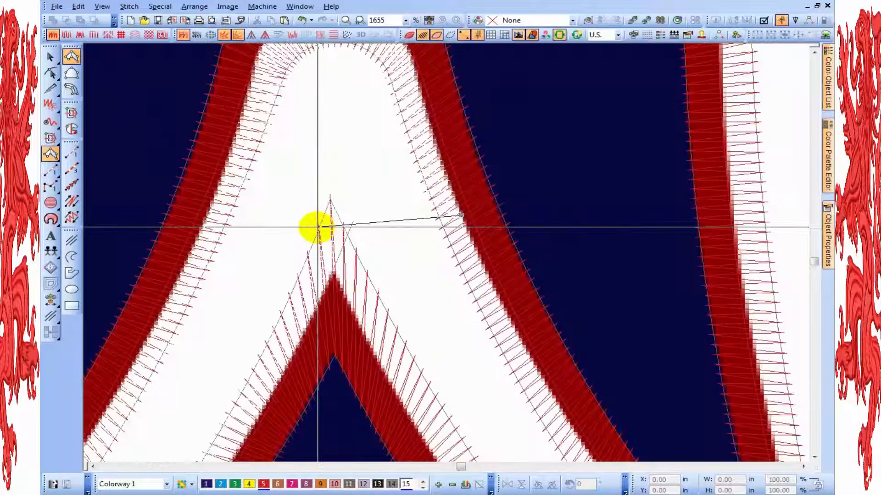
{"action": "left_click", "coordinate": [316, 226]}
- Carry the column down the arch's right leg with point pairs on both white edges to the bottom junction and generate the stitches
{"action": "key", "text": "t"}
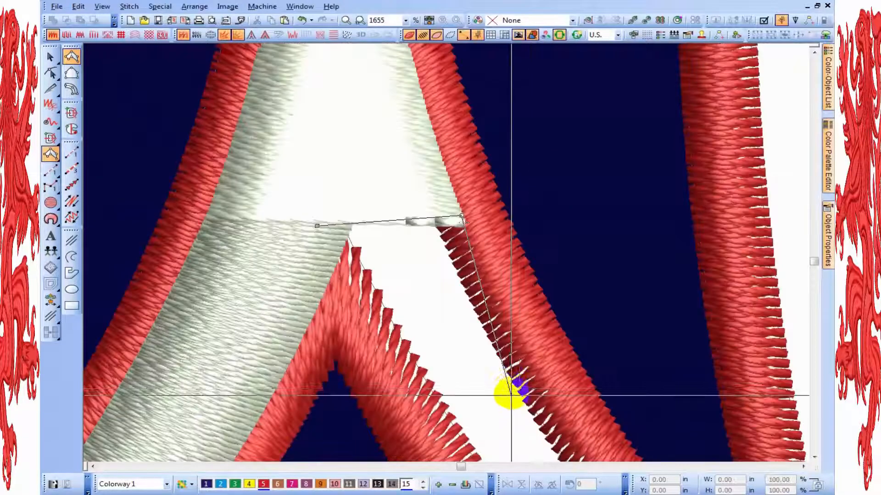
{"action": "scroll", "coordinate": [445, 250], "scroll_direction": "up", "scroll_amount": 1}
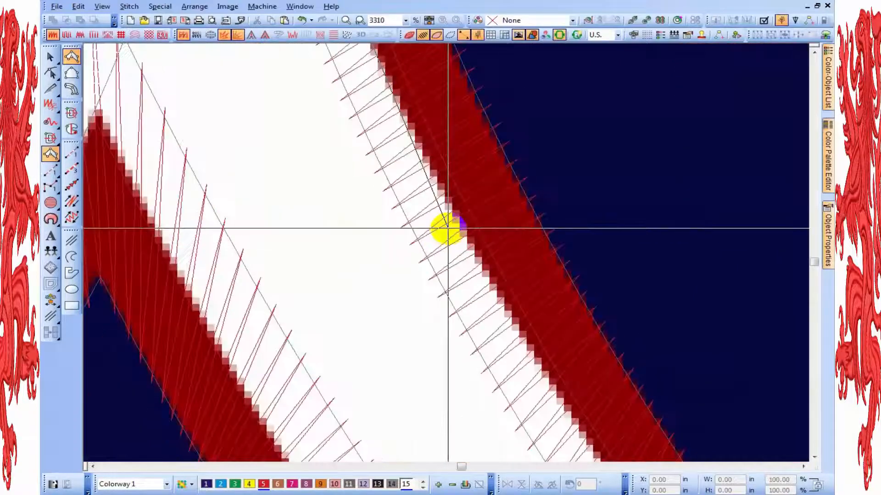
{"action": "left_click", "coordinate": [462, 229]}
{"action": "left_click", "coordinate": [214, 338]}
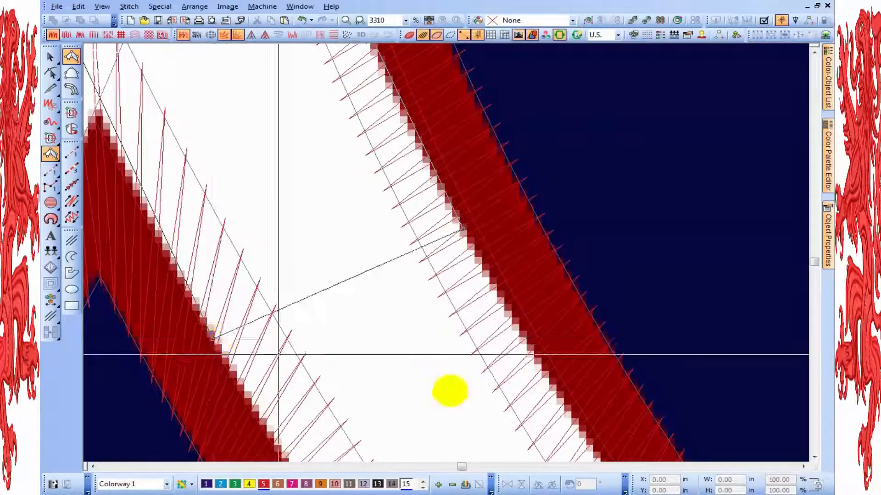
{"action": "scroll", "coordinate": [451, 390], "scroll_direction": "down", "scroll_amount": 2}
{"action": "left_click", "coordinate": [489, 324]}
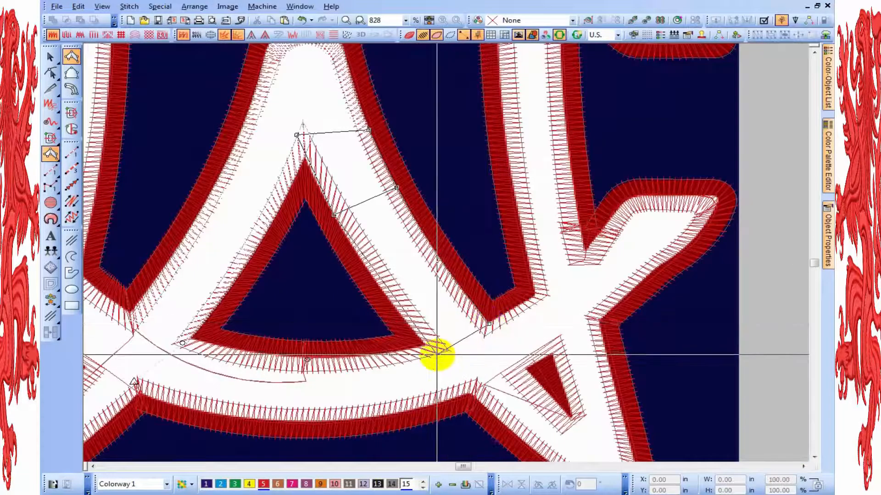
{"action": "key", "text": "Return"}
{"action": "key", "text": "t"}
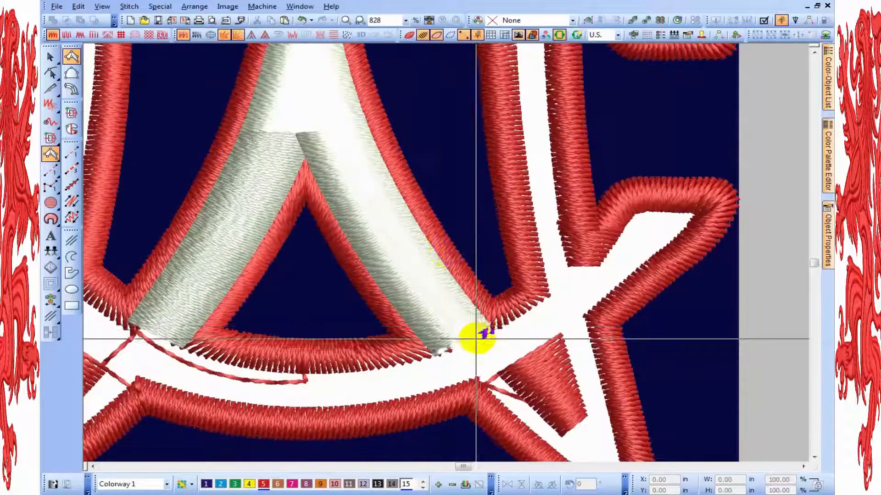
- Add a short white run stitch from the right leg's lower end across the junction toward the small lower-right triangle
{"action": "scroll", "coordinate": [482, 320], "scroll_direction": "down", "scroll_amount": 1}
{"action": "scroll", "coordinate": [438, 243], "scroll_direction": "down", "scroll_amount": 1}
{"action": "scroll", "coordinate": [441, 248], "scroll_direction": "up", "scroll_amount": 3}
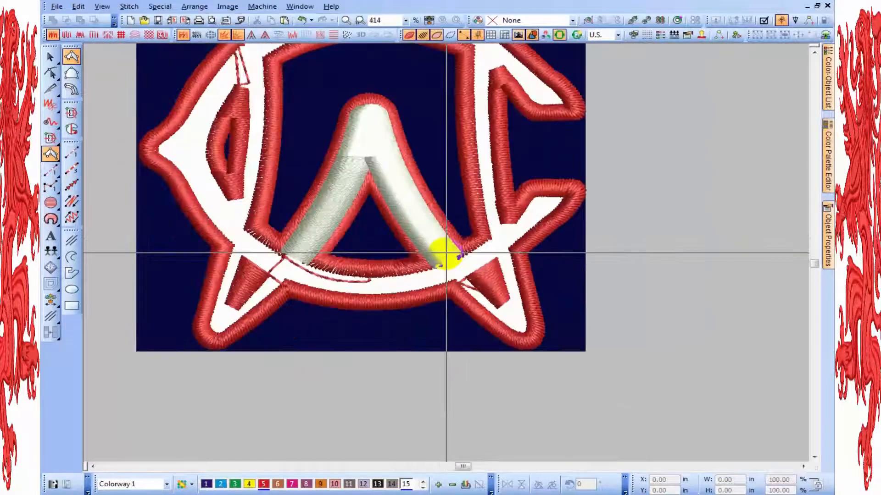
{"action": "scroll", "coordinate": [445, 253], "scroll_direction": "down", "scroll_amount": 3}
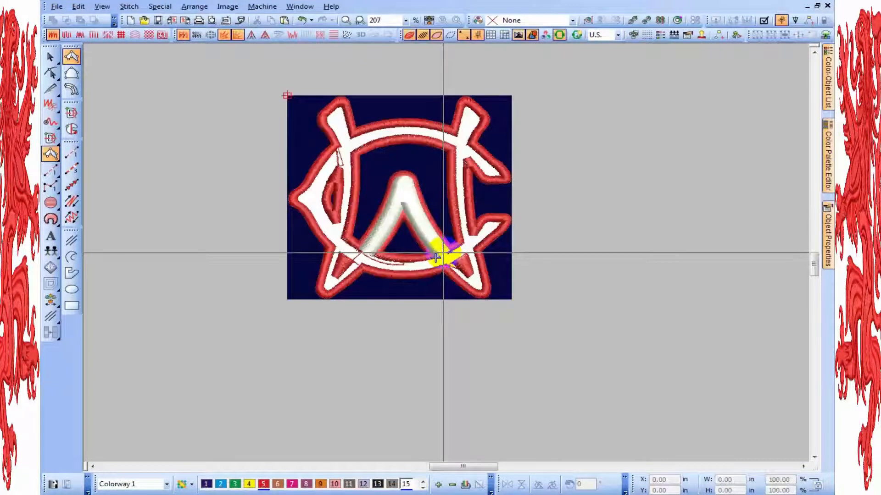
{"action": "scroll", "coordinate": [432, 260], "scroll_direction": "up", "scroll_amount": 1}
{"action": "scroll", "coordinate": [459, 252], "scroll_direction": "up", "scroll_amount": 2}
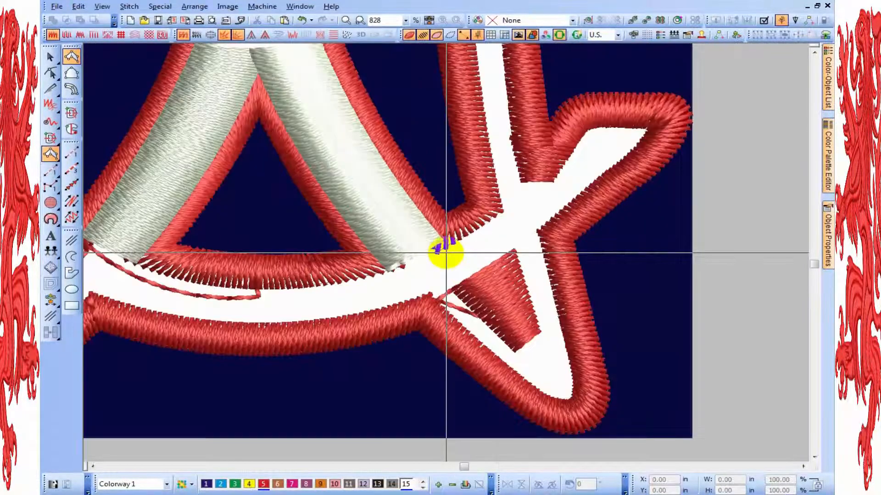
{"action": "scroll", "coordinate": [448, 252], "scroll_direction": "down", "scroll_amount": 1}
{"action": "scroll", "coordinate": [435, 276], "scroll_direction": "up", "scroll_amount": 1}
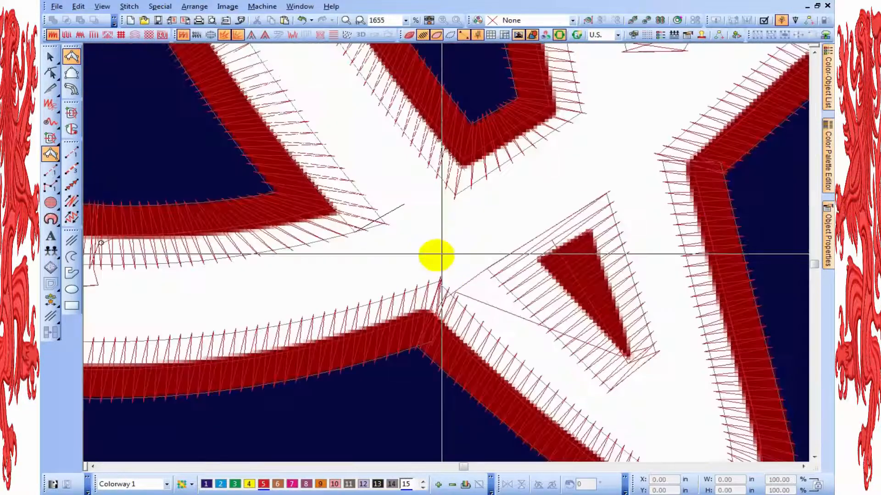
{"action": "key", "text": "space"}
{"action": "left_click", "coordinate": [376, 240]}
{"action": "key", "text": "Return"}
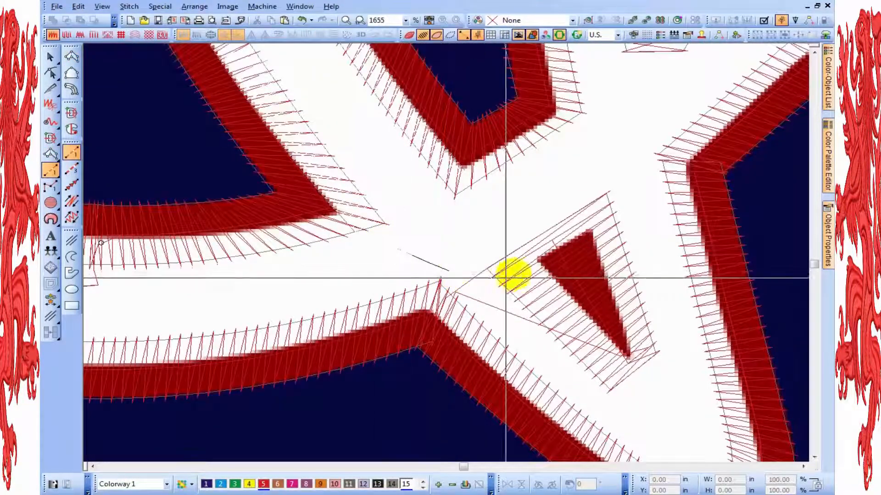
- Digitize a white satin column from the junction down the lower-right spike, between its lower-left edge and the small red triangle
{"action": "key", "text": "space"}
{"action": "left_click", "coordinate": [520, 231]}
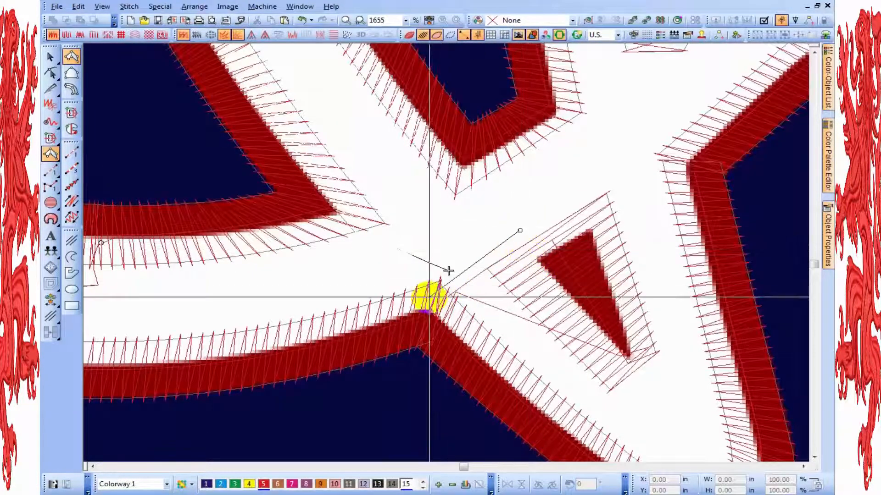
{"action": "left_click", "coordinate": [423, 300]}
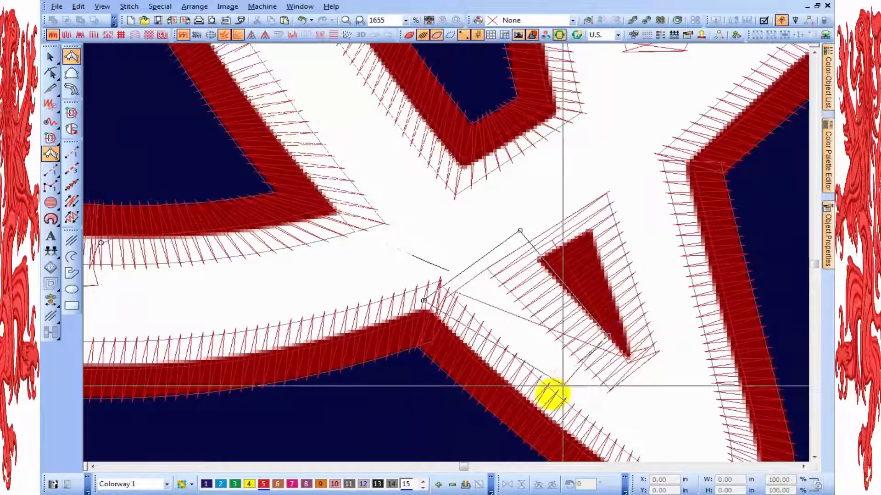
{"action": "left_click", "coordinate": [532, 407]}
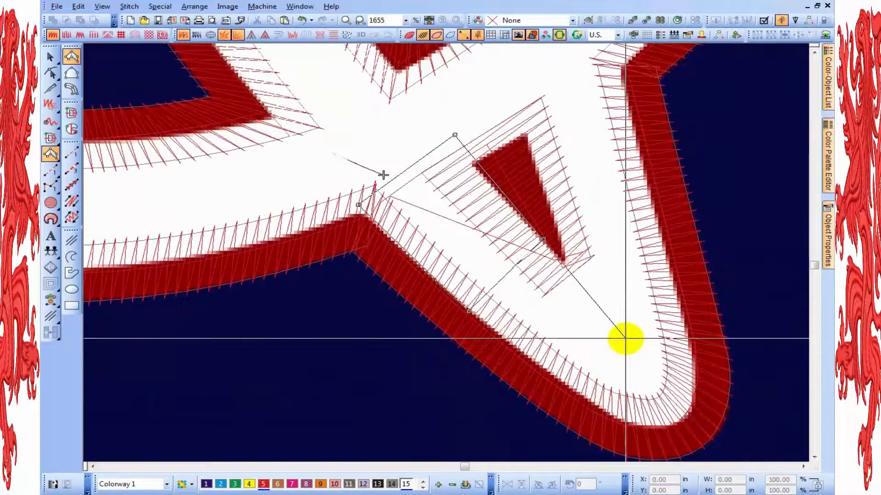
{"action": "left_click", "coordinate": [599, 305]}
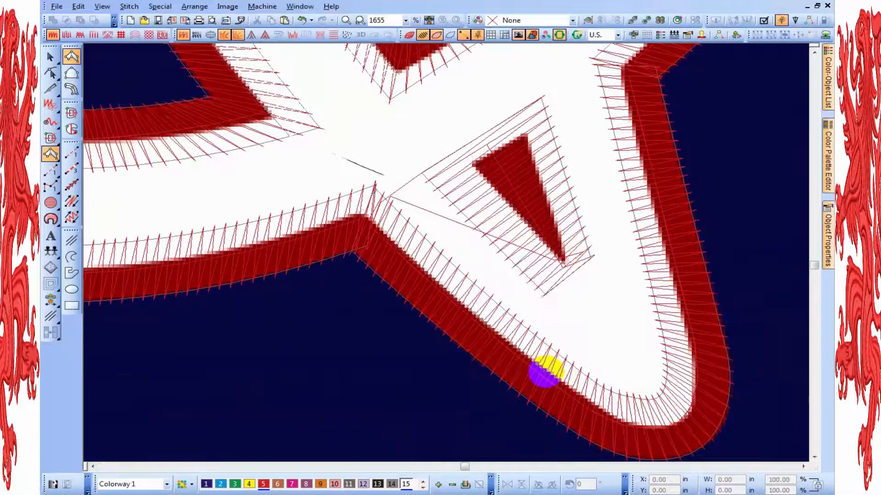
{"action": "left_click", "coordinate": [546, 371]}
{"action": "left_click", "coordinate": [580, 330]}
- Add a white run stitch from the end of that column down to the spike's rounded tip
{"action": "key", "text": "space"}
{"action": "left_click", "coordinate": [593, 338]}
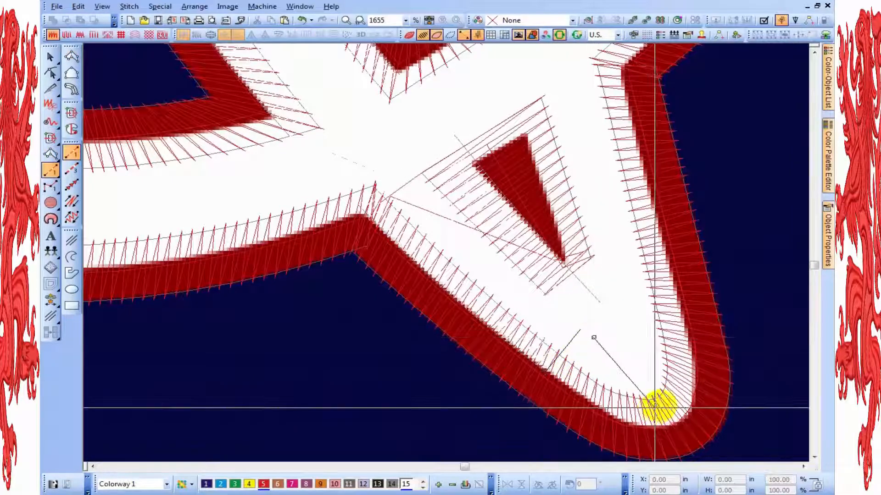
{"action": "left_click", "coordinate": [666, 406]}
{"action": "scroll", "coordinate": [674, 419], "scroll_direction": "up", "scroll_amount": 1}
- Start a white satin column at the spike's rounded tip with two point pairs across it, dismissing the Kaspersky notification
{"action": "key", "text": "space"}
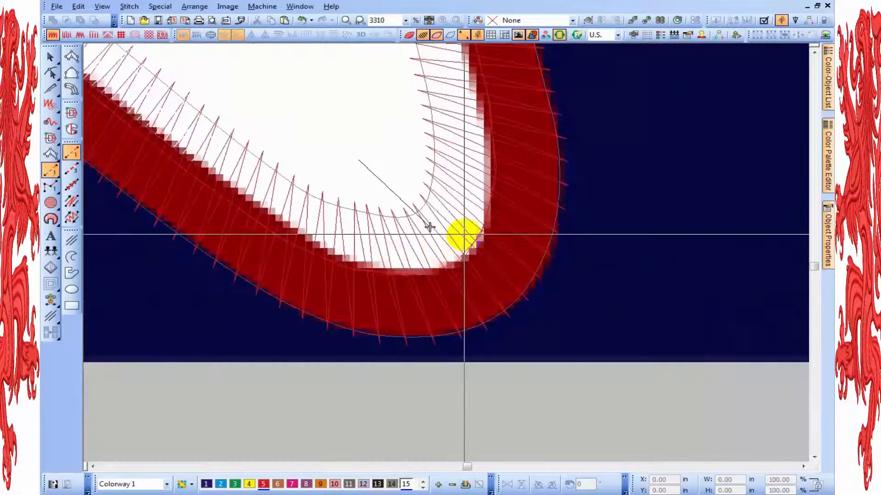
{"action": "left_click", "coordinate": [464, 235]}
{"action": "left_click", "coordinate": [425, 263]}
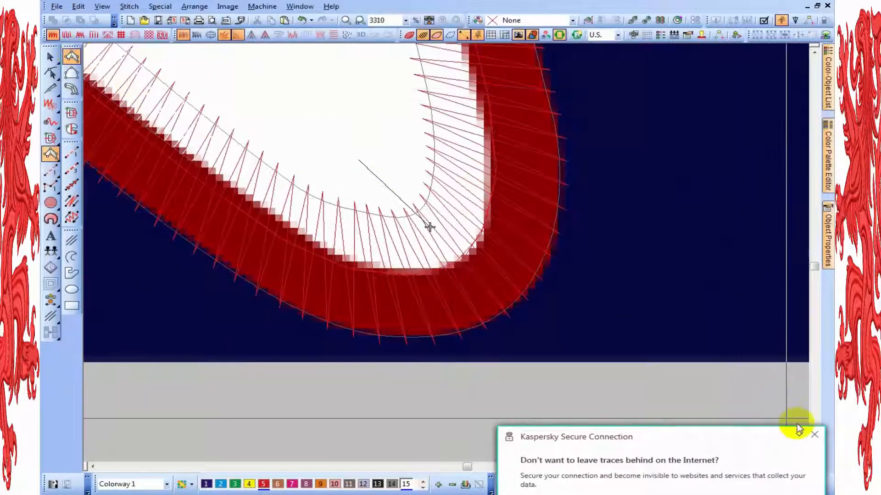
{"action": "left_click", "coordinate": [813, 436]}
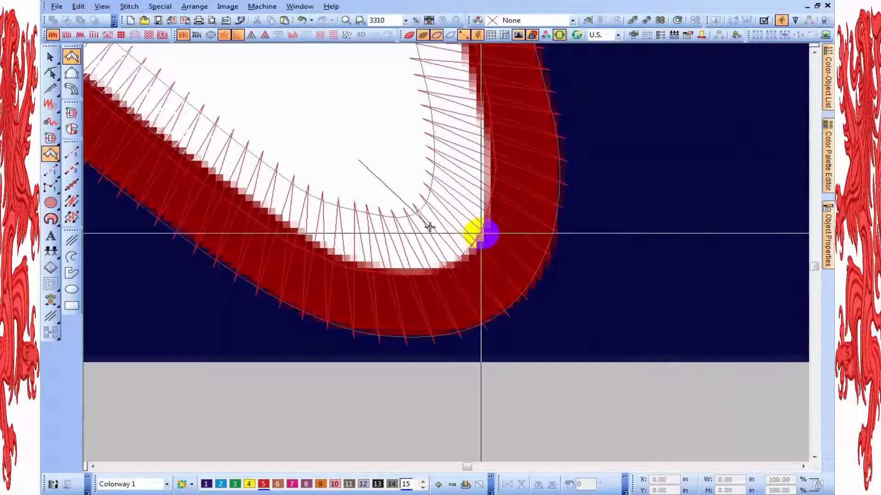
{"action": "left_click", "coordinate": [441, 268]}
{"action": "left_click", "coordinate": [490, 153]}
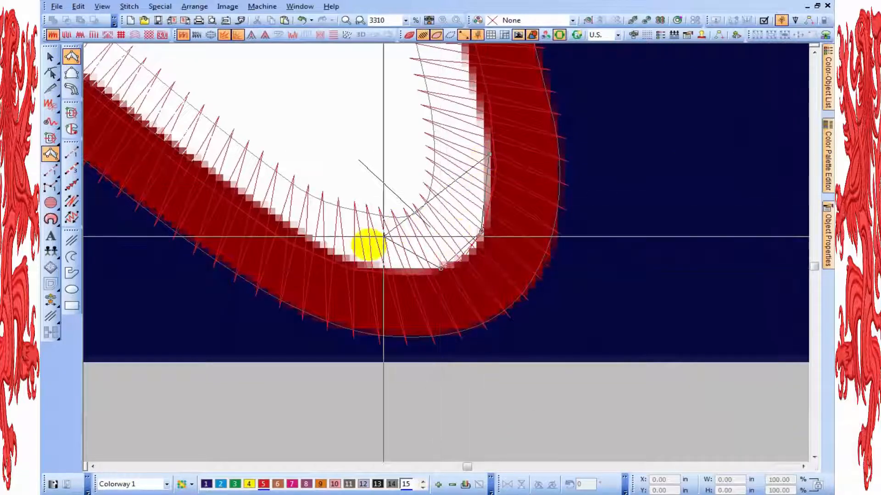
{"action": "left_click", "coordinate": [340, 254]}
{"action": "scroll", "coordinate": [383, 185], "scroll_direction": "down", "scroll_amount": 1}
- Extend the tip column up the spike with point pairs on both edges until it overlaps the previous column, and generate the stitches
{"action": "left_click", "coordinate": [484, 199]}
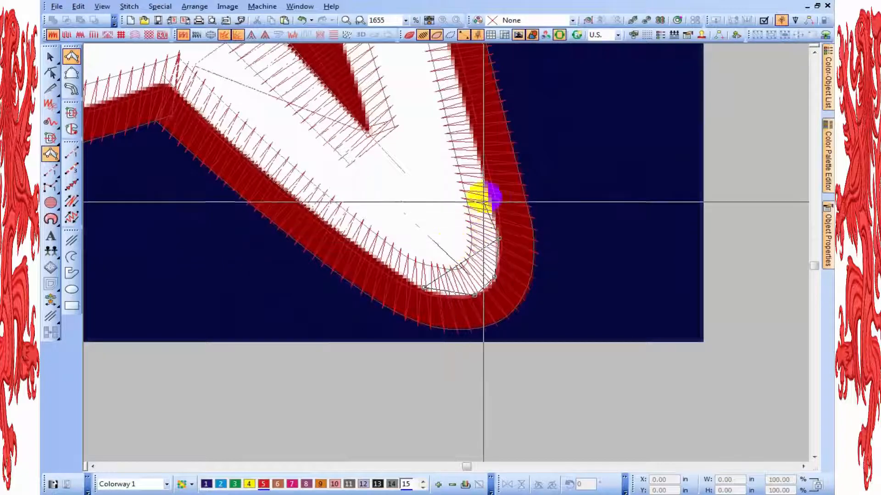
{"action": "left_click", "coordinate": [487, 186]}
{"action": "left_click", "coordinate": [370, 252]}
{"action": "left_click", "coordinate": [410, 143]}
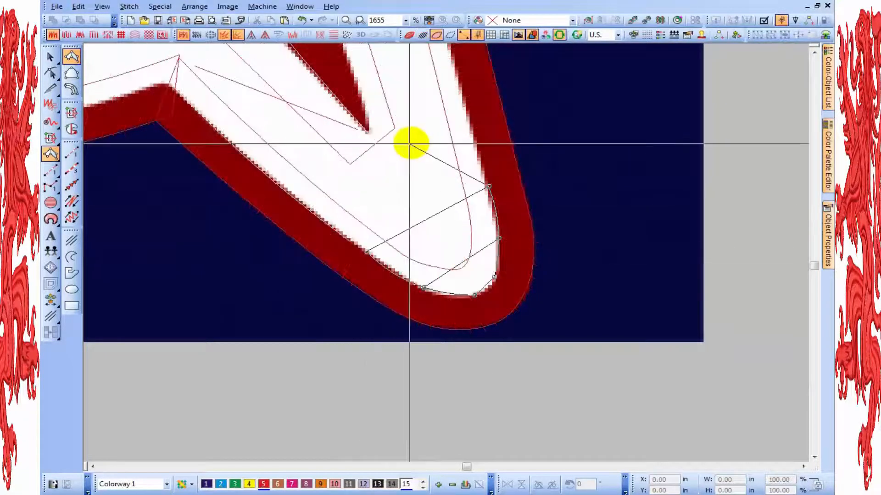
{"action": "right_click", "coordinate": [460, 102]}
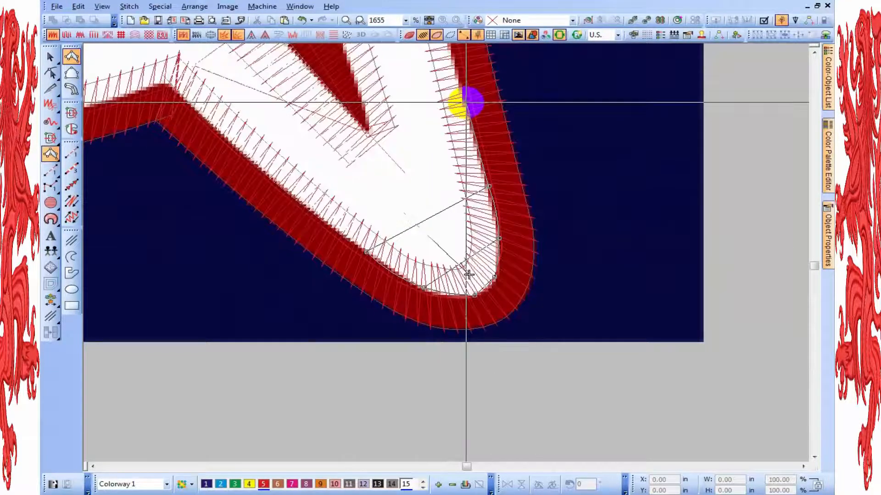
{"action": "left_click", "coordinate": [364, 168]}
{"action": "right_click", "coordinate": [307, 214]}
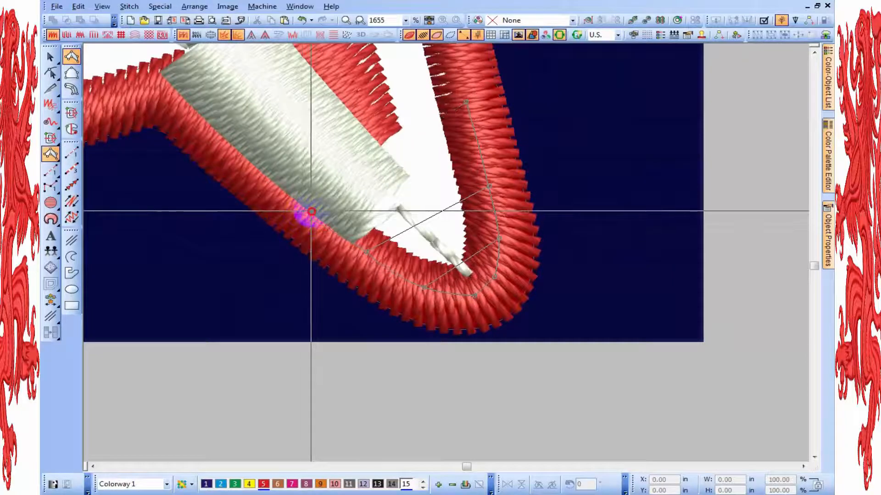
{"action": "key", "text": "Return"}
- Reshape the lower end of the spike's first white column by moving its outer corner up the red edge and nudging its inner corner
{"action": "scroll", "coordinate": [372, 182], "scroll_direction": "down", "scroll_amount": 1}
{"action": "scroll", "coordinate": [445, 252], "scroll_direction": "up", "scroll_amount": 1}
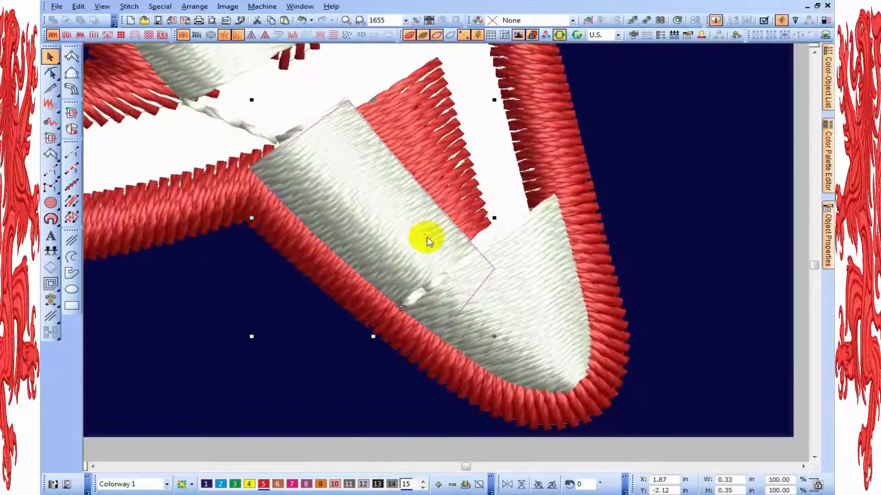
{"action": "left_click", "coordinate": [51, 72]}
{"action": "left_click", "coordinate": [409, 322]}
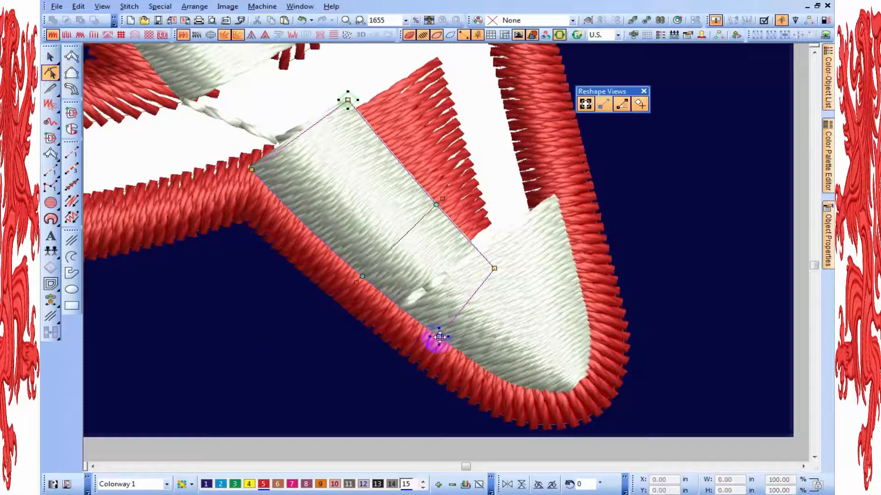
{"action": "left_click", "coordinate": [419, 321]}
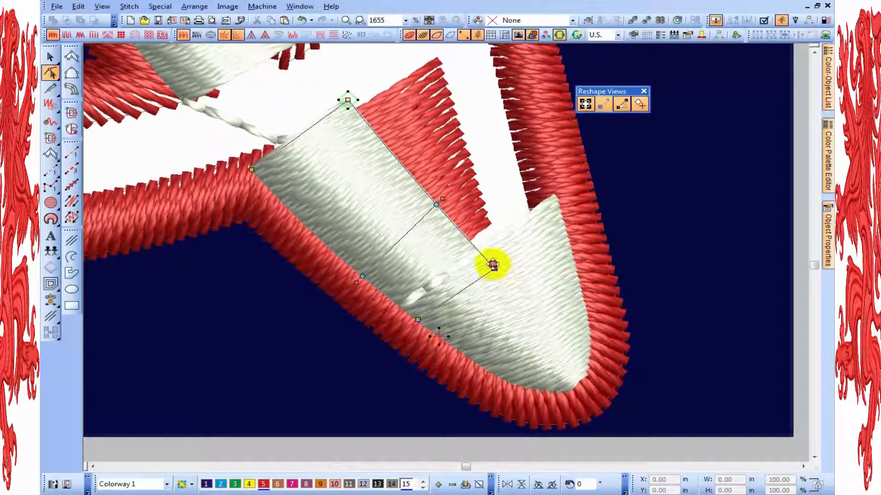
{"action": "left_click_drag", "start_coordinate": [493, 266], "coordinate": [491, 263]}
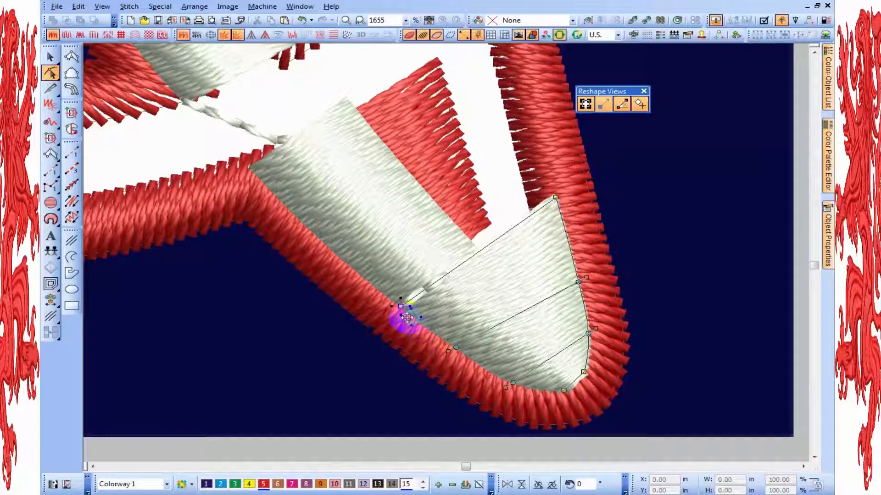
- Move the tip column's stitch start beside its lower-left end point and its stitch end to the right edge's end point
{"action": "key", "text": "t"}
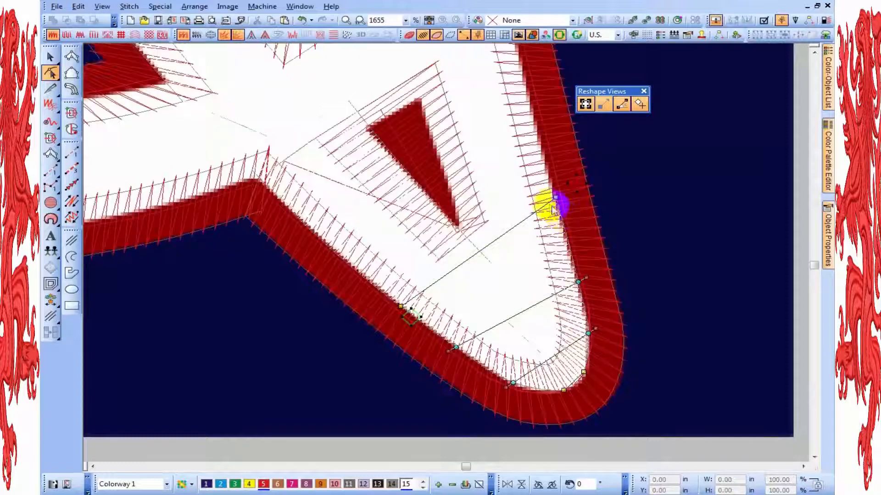
{"action": "key", "text": "t"}
{"action": "key", "text": "t"}
{"action": "key", "text": "Escape"}
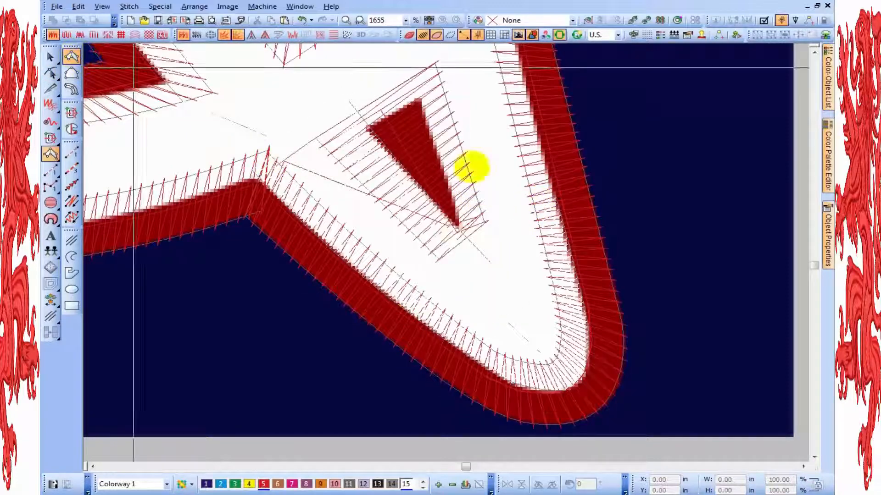
- Digitize a white satin column up the spike's outer side, from the tip column past the red triangle to the crossing, and generate its stitches
{"action": "left_click", "coordinate": [558, 203]}
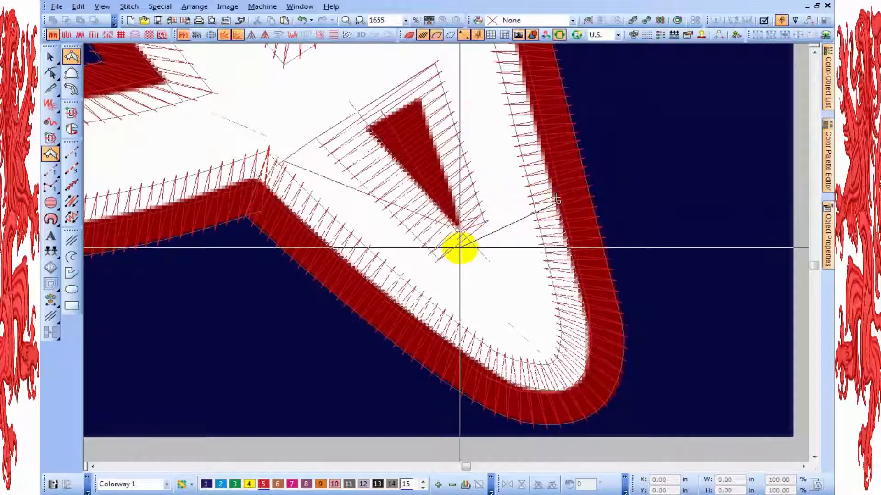
{"action": "left_click", "coordinate": [464, 248]}
{"action": "scroll", "coordinate": [445, 108], "scroll_direction": "up", "scroll_amount": 2}
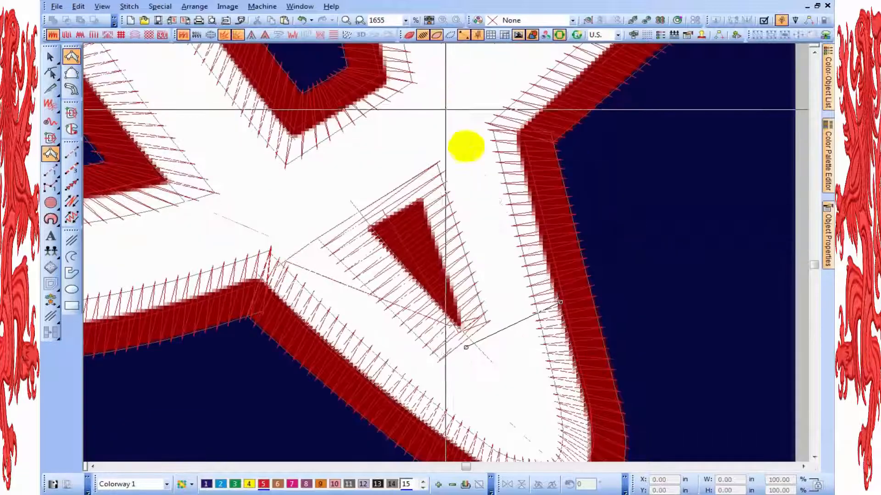
{"action": "left_click", "coordinate": [514, 125]}
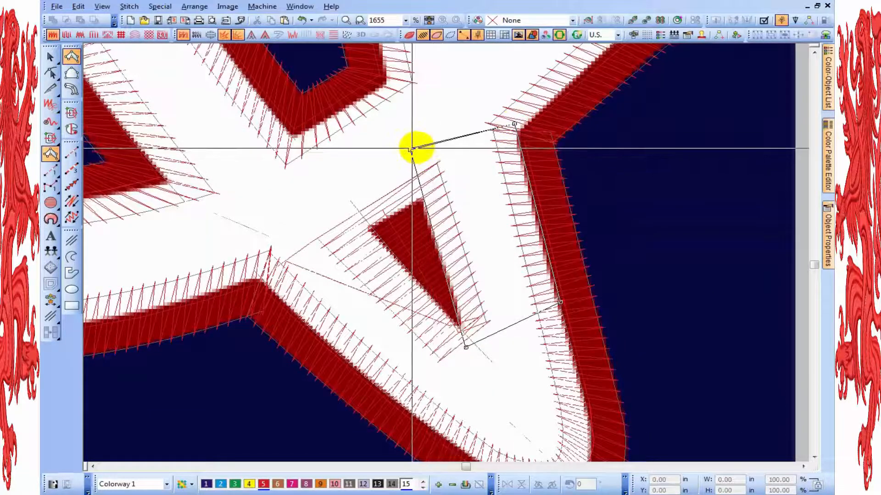
{"action": "key", "text": "Return"}
{"action": "scroll", "coordinate": [514, 170], "scroll_direction": "down", "scroll_amount": 1}
{"action": "key", "text": "t"}
{"action": "scroll", "coordinate": [485, 281], "scroll_direction": "down", "scroll_amount": 2}
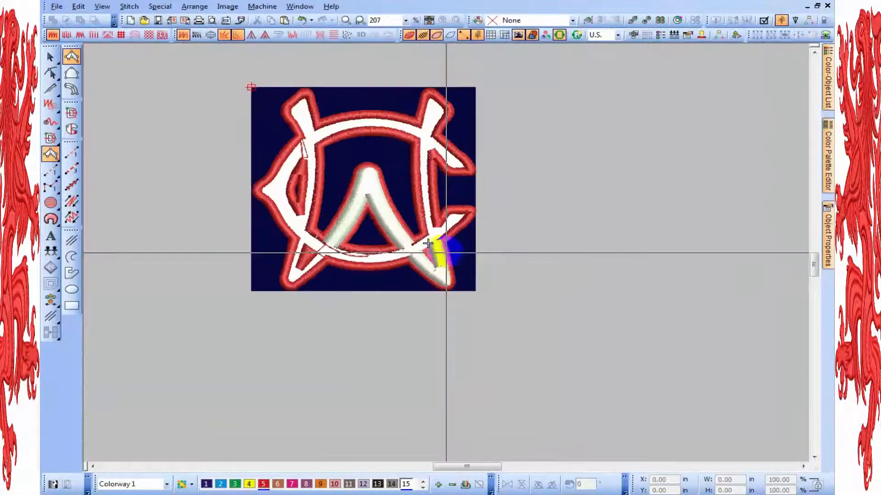
{"action": "scroll", "coordinate": [434, 232], "scroll_direction": "up", "scroll_amount": 2}
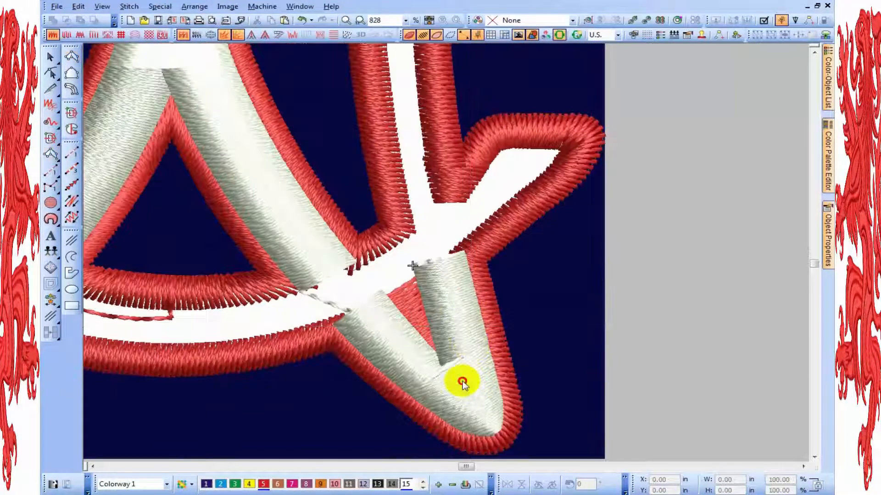
{"action": "left_click", "coordinate": [444, 410]}
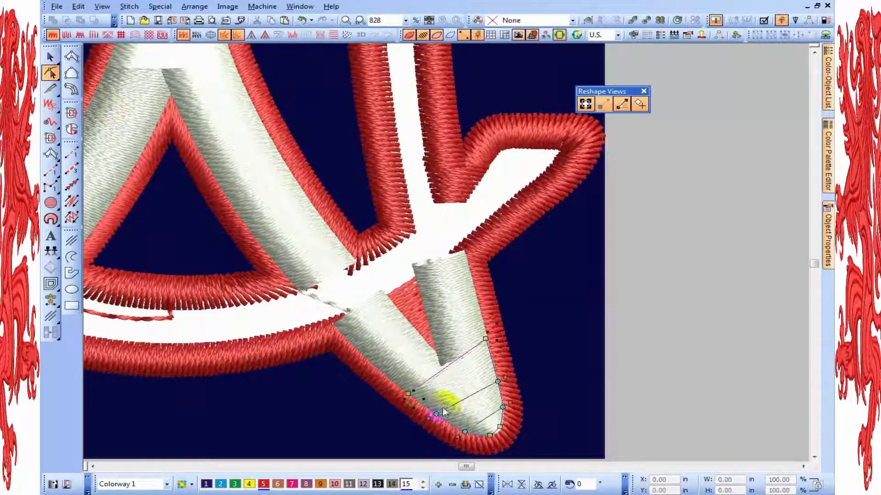
{"action": "key", "text": "Escape"}
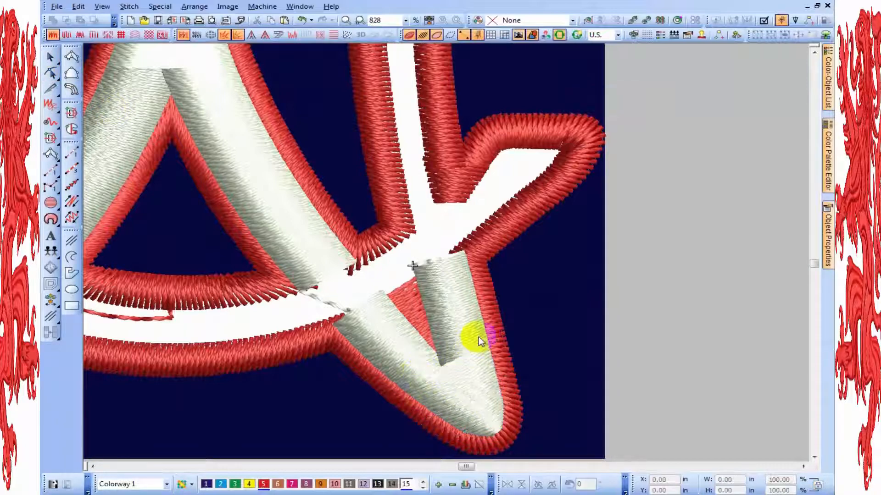
- Digitize a white satin column along the tall right-hand stem, from the lower crossing up to the arch junction, and generate its stitches
{"action": "scroll", "coordinate": [464, 319], "scroll_direction": "down", "scroll_amount": 2}
{"action": "scroll", "coordinate": [441, 266], "scroll_direction": "up", "scroll_amount": 2}
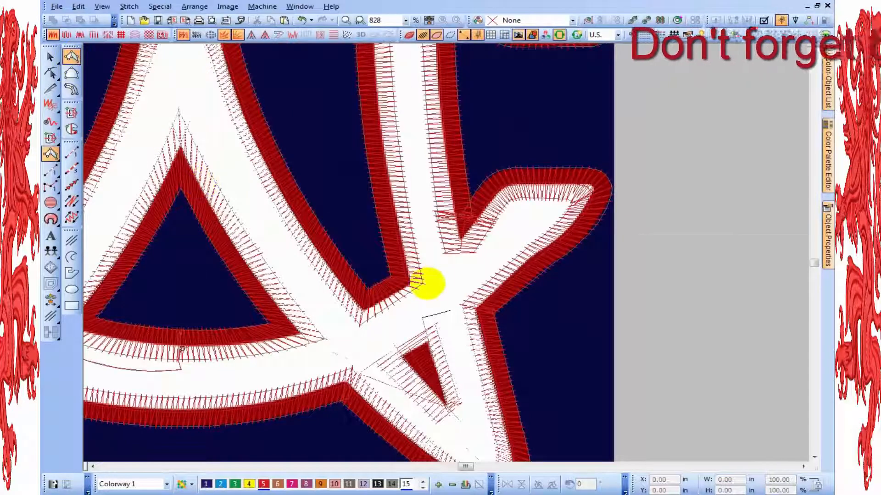
{"action": "left_click", "coordinate": [412, 287]}
{"action": "left_click", "coordinate": [464, 271]}
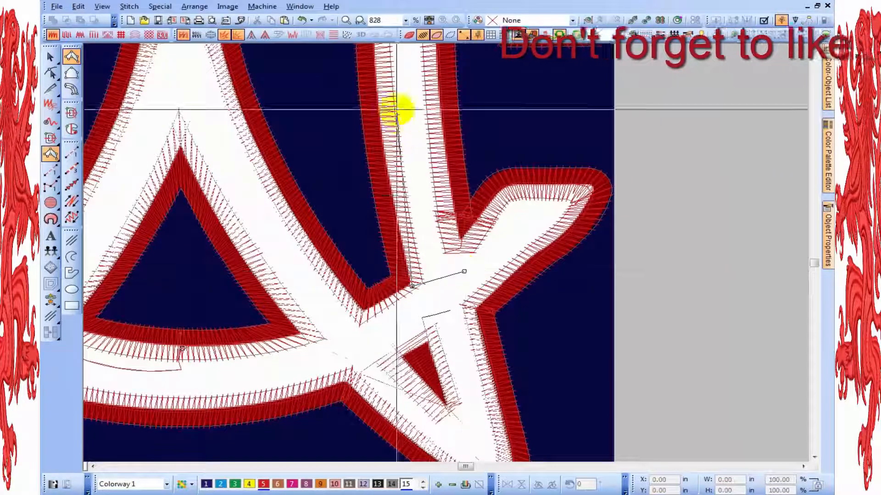
{"action": "left_click", "coordinate": [383, 139]}
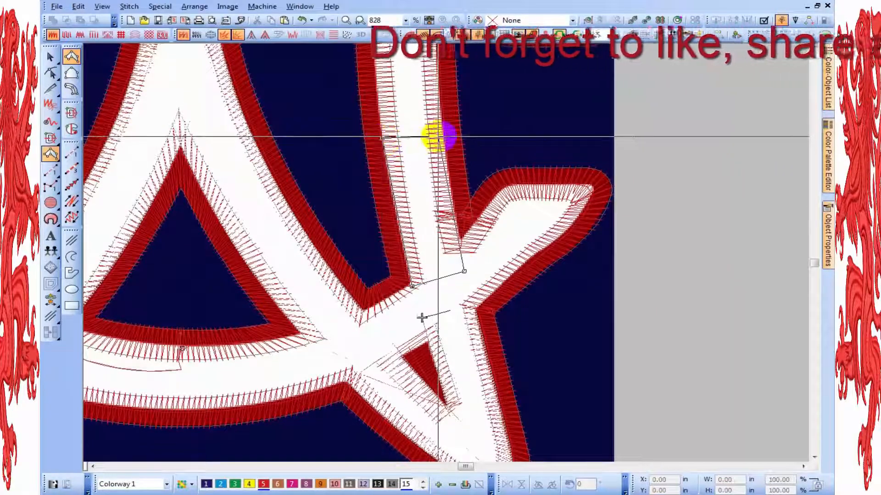
{"action": "right_click", "coordinate": [443, 135]}
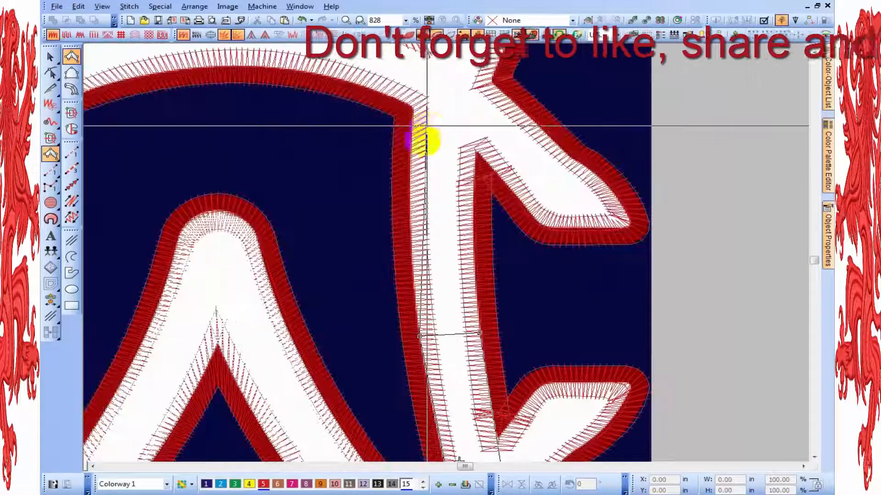
{"action": "left_click", "coordinate": [413, 96]}
{"action": "key", "text": "Return"}
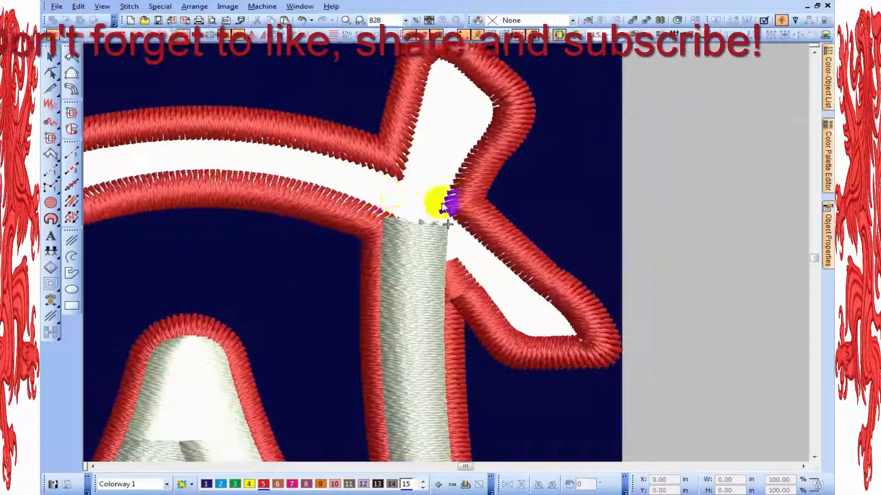
- Add a connecting run stitch from the top of the stem column through the upper-right serif to just below its rounded tip
{"action": "left_click", "coordinate": [74, 154]}
{"action": "left_click", "coordinate": [402, 214]}
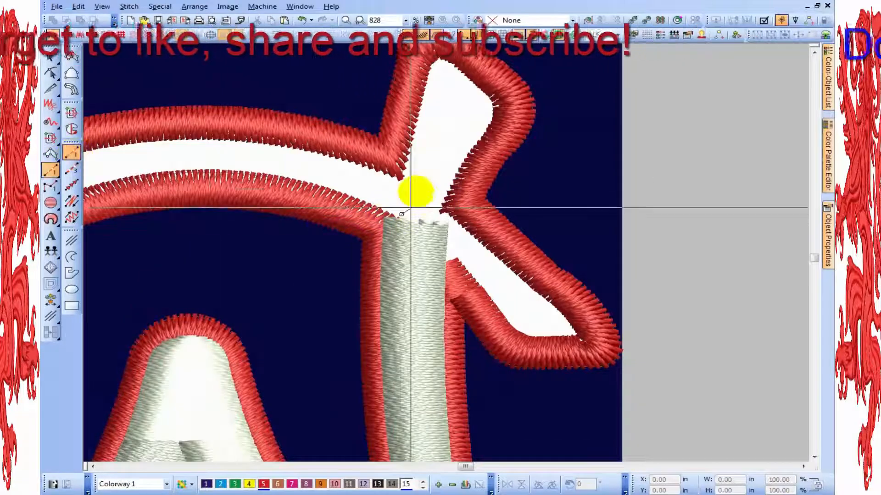
{"action": "scroll", "coordinate": [417, 139], "scroll_direction": "up", "scroll_amount": 1}
{"action": "key", "text": "t"}
{"action": "left_click", "coordinate": [487, 245]}
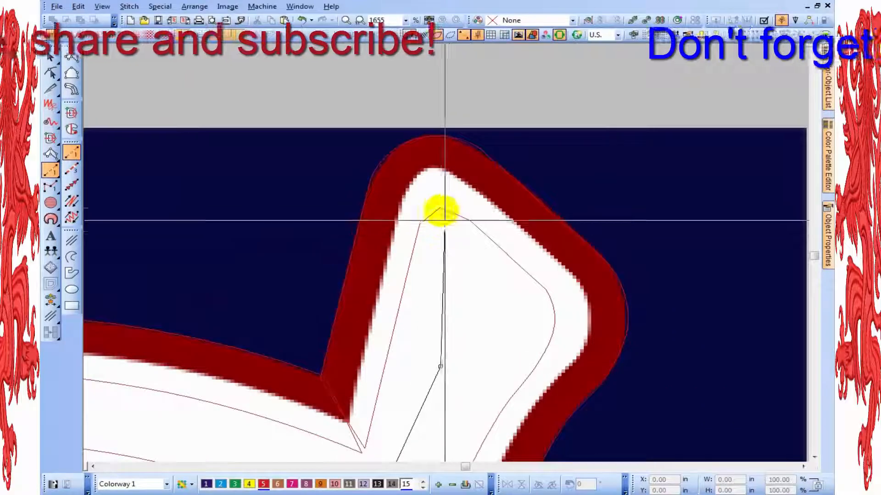
{"action": "left_click", "coordinate": [440, 207]}
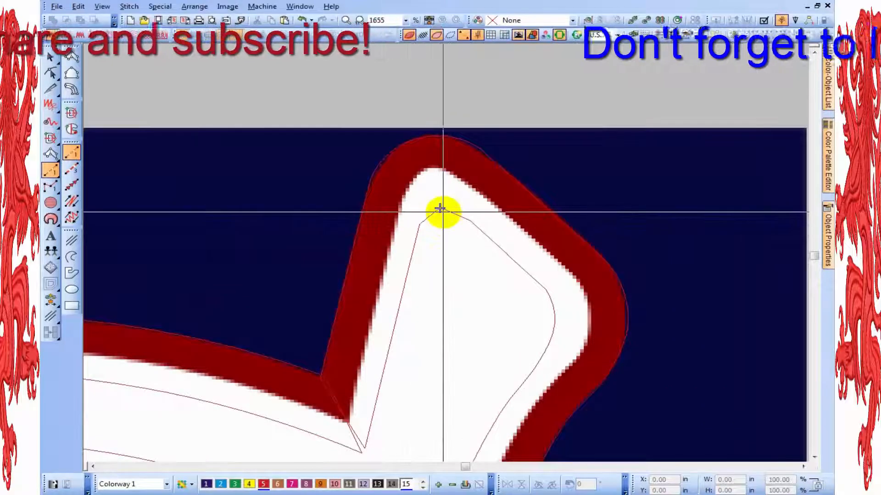
- Start a white satin column at the upper-right serif's rounded tip, placing point pairs on both edges down to its widest corner
{"action": "key", "text": "t"}
{"action": "key", "text": "t"}
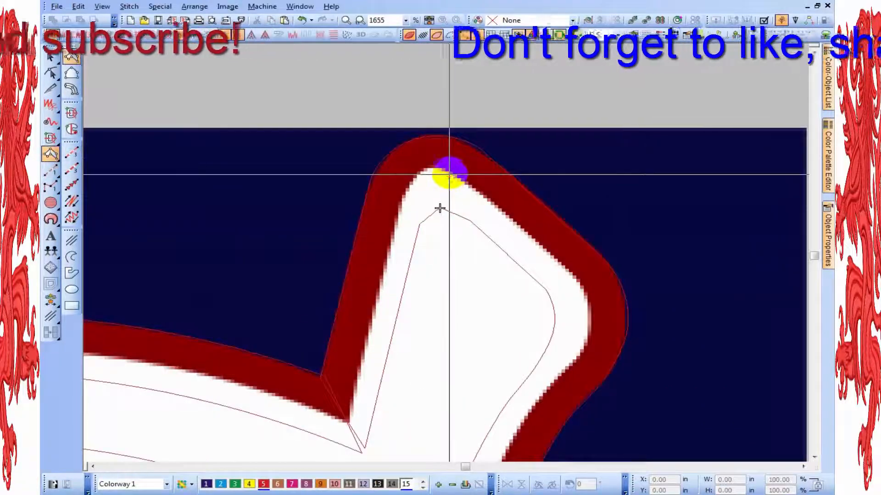
{"action": "left_click", "coordinate": [499, 208]}
{"action": "left_click", "coordinate": [400, 222]}
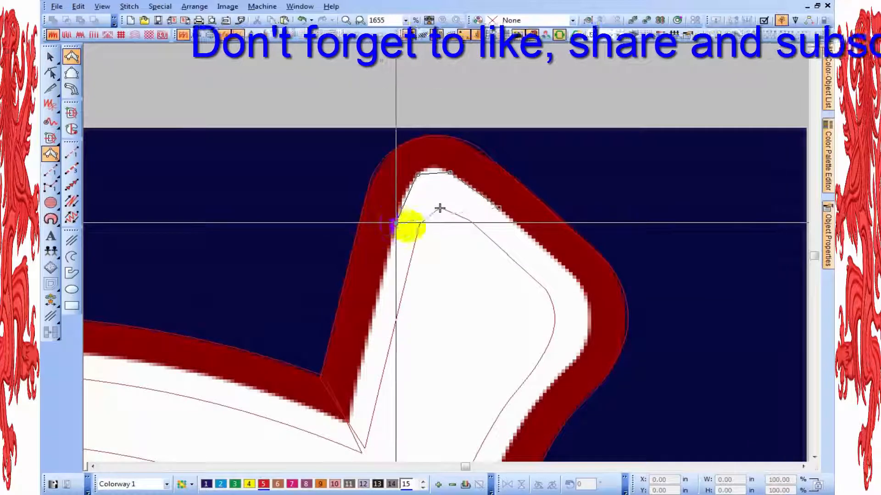
{"action": "left_click", "coordinate": [571, 275]}
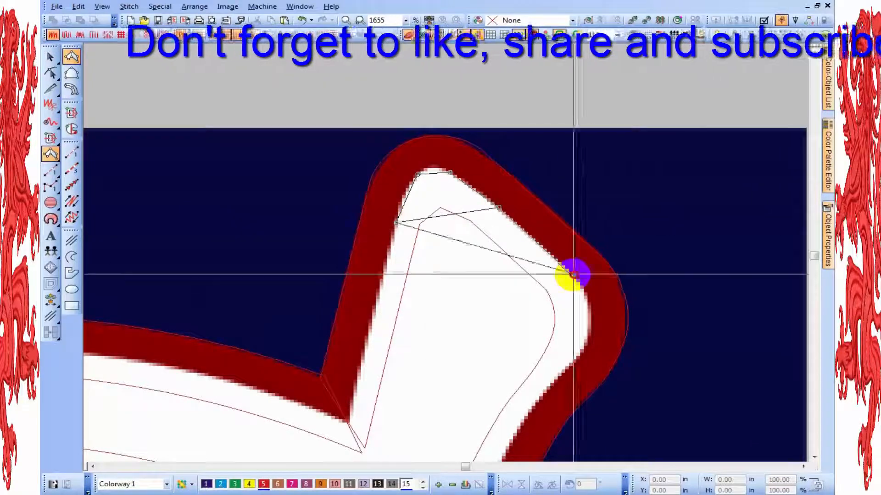
{"action": "left_click", "coordinate": [383, 284]}
- Continue the serif column with point pairs around the outer corner and down to the arch junction, and generate its stitches
{"action": "left_click", "coordinate": [590, 324]}
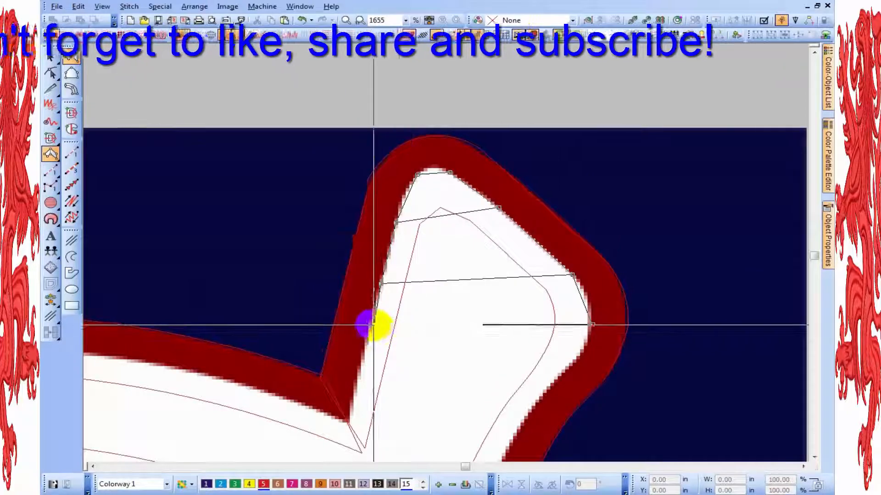
{"action": "left_click", "coordinate": [372, 325]}
{"action": "left_click", "coordinate": [547, 389]}
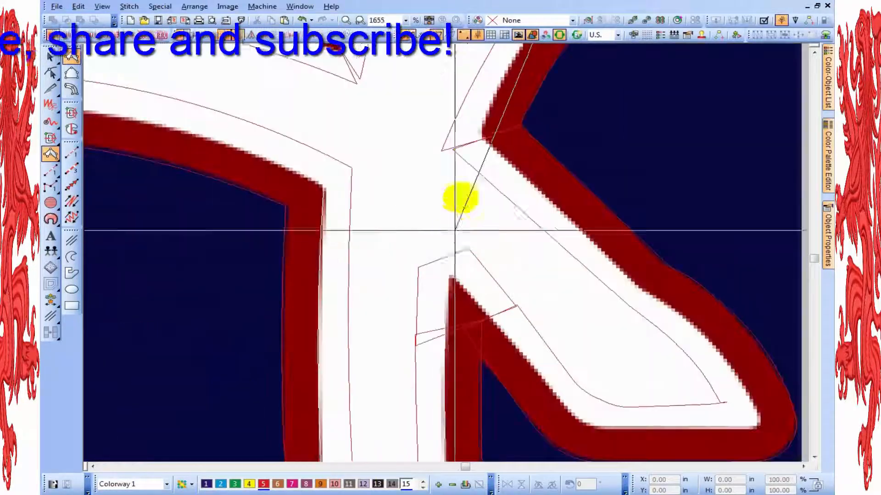
{"action": "left_click", "coordinate": [476, 144]}
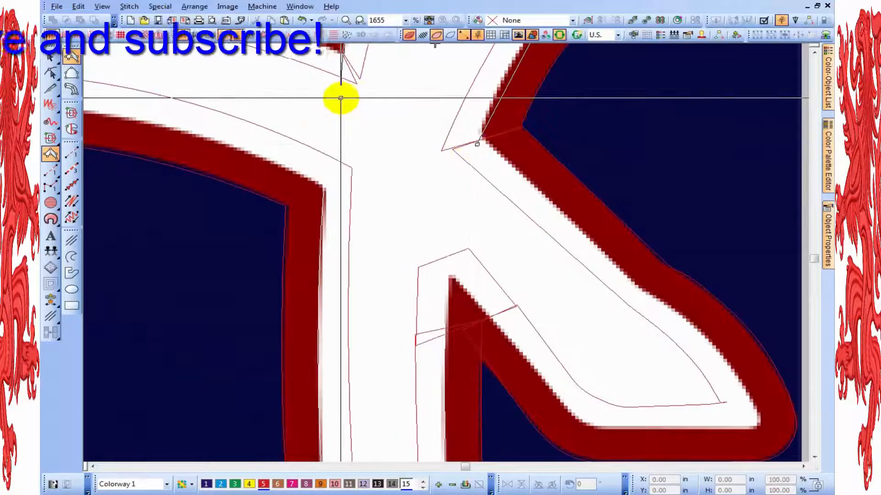
{"action": "key", "text": "shift+s"}
{"action": "scroll", "coordinate": [446, 255], "scroll_direction": "down", "scroll_amount": 3}
{"action": "scroll", "coordinate": [464, 232], "scroll_direction": "up", "scroll_amount": 1}
{"action": "scroll", "coordinate": [443, 254], "scroll_direction": "up", "scroll_amount": 1}
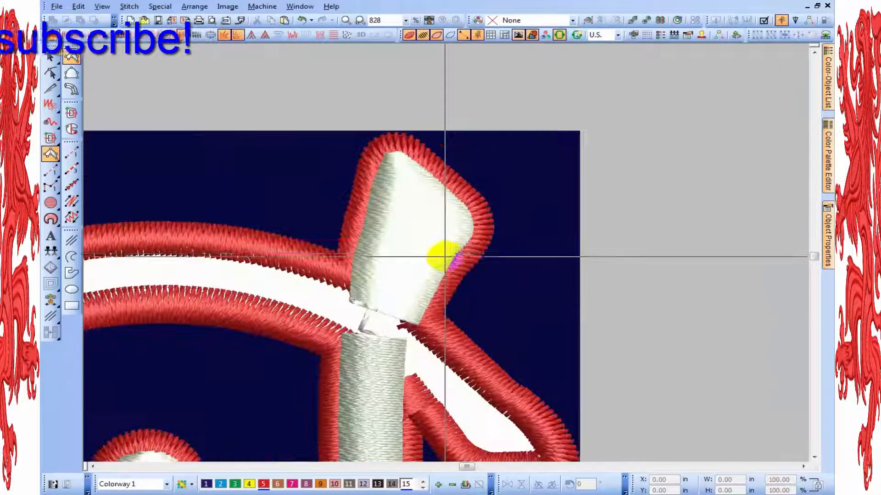
- Open the upper-right serif's satin column for reshaping and check its control points against the red outline
{"action": "key", "text": "t"}
{"action": "left_click", "coordinate": [50, 76]}
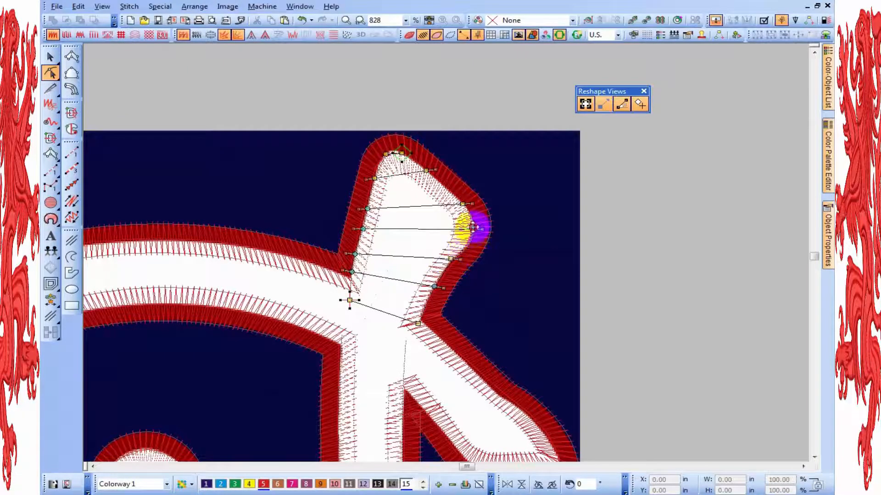
{"action": "key", "text": "t"}
{"action": "key", "text": "Escape"}
{"action": "scroll", "coordinate": [444, 261], "scroll_direction": "down", "scroll_amount": 3}
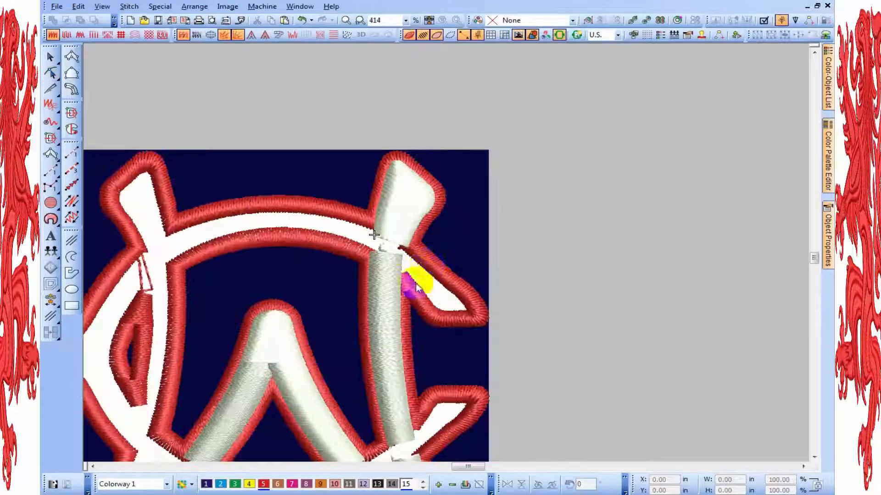
- Select the white objects from the lower-right spike through the stem to the upper serif, duplicate them, and mirror the copy horizontally
{"action": "scroll", "coordinate": [446, 256], "scroll_direction": "up", "scroll_amount": 2}
{"action": "key", "text": "t"}
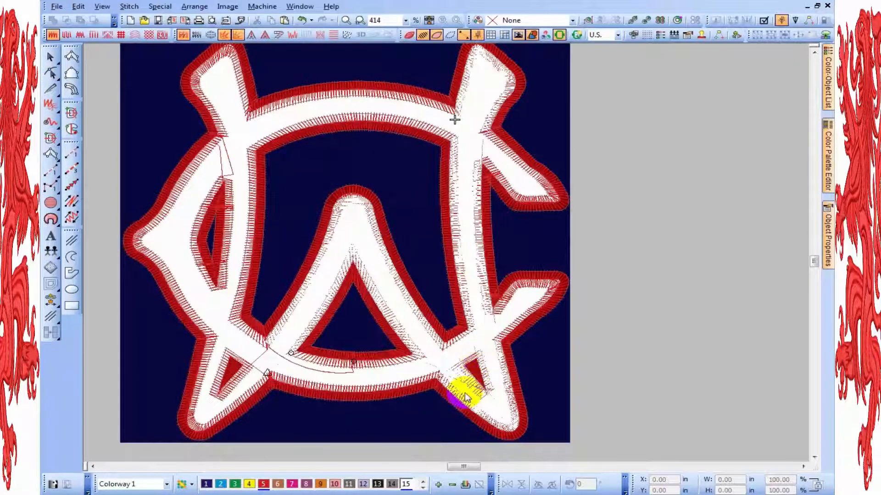
{"action": "key", "text": "t"}
{"action": "key", "text": "t"}
{"action": "left_click", "coordinate": [450, 379]}
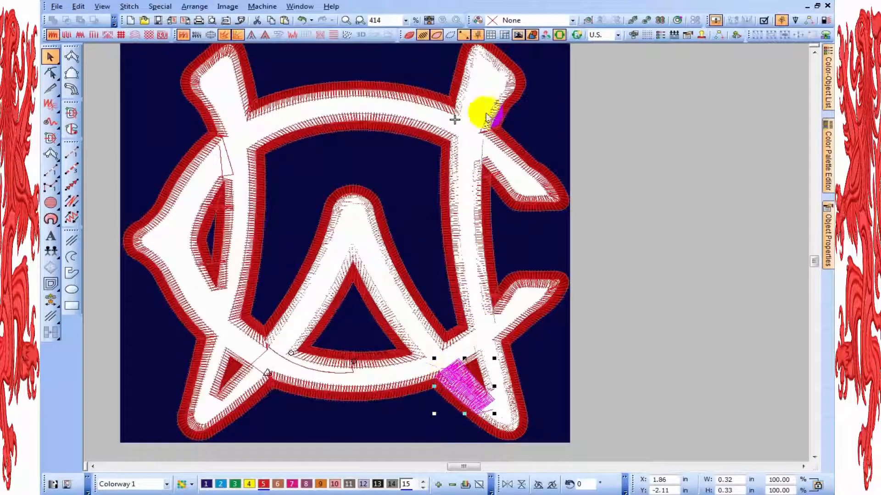
{"action": "left_click", "coordinate": [487, 93]}
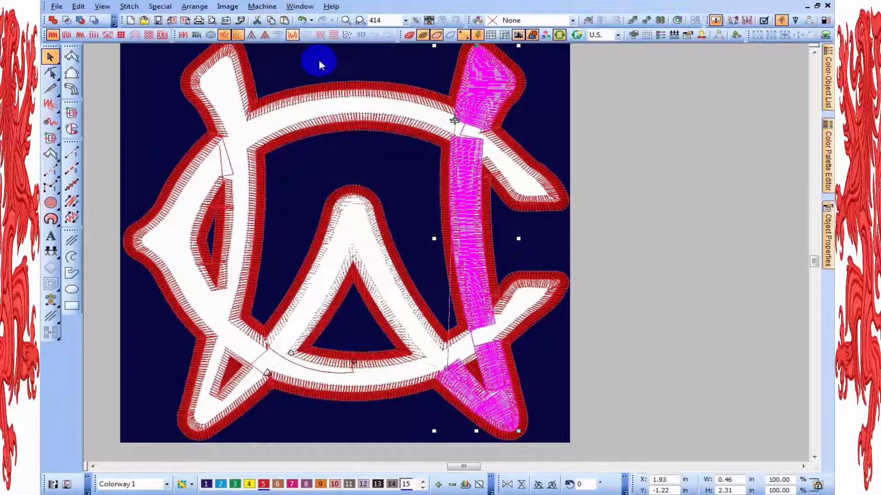
{"action": "left_click", "coordinate": [508, 485]}
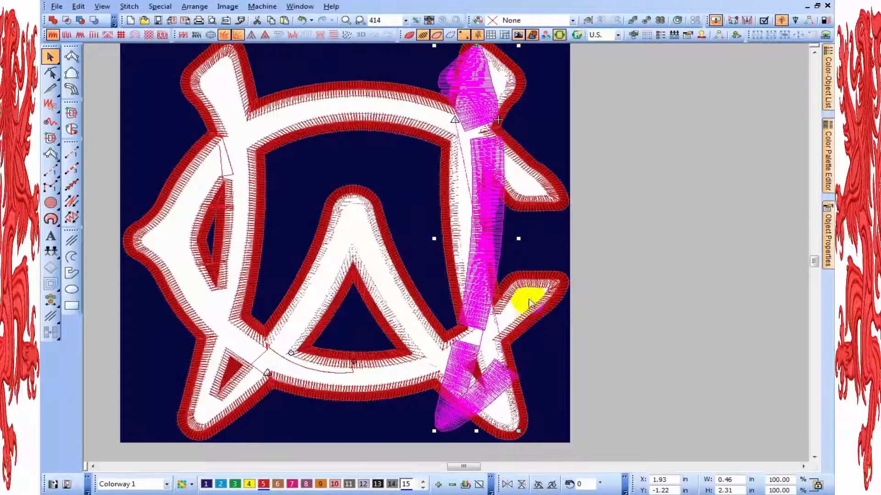
- Move the mirrored copy onto the matching left-hand stem and nudge it left until it fits inside the red outline
{"action": "scroll", "coordinate": [526, 298], "scroll_direction": "down", "scroll_amount": 2}
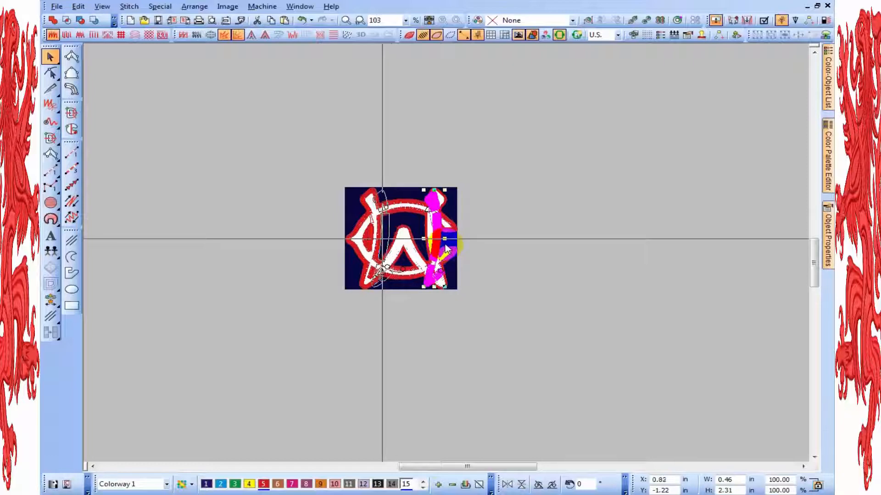
{"action": "scroll", "coordinate": [446, 248], "scroll_direction": "up", "scroll_amount": 3}
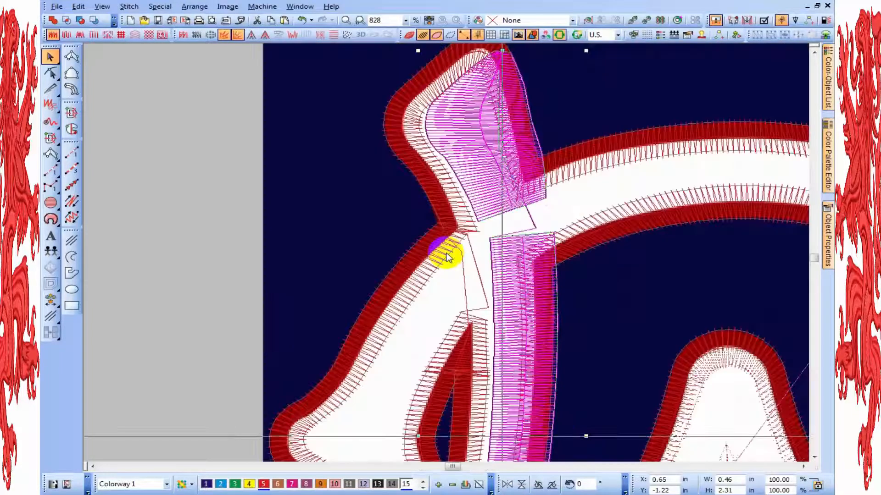
{"action": "key", "text": "Left"}
{"action": "key", "text": "Left"}
{"action": "key", "text": "Left"}
{"action": "key", "text": "Left"}
{"action": "key", "text": "Left"}
{"action": "key", "text": "Left"}
{"action": "key", "text": "Left"}
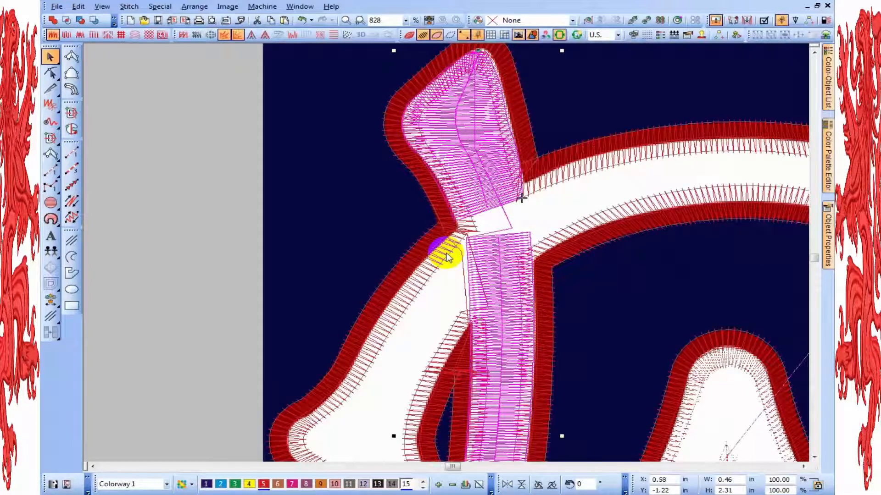
{"action": "scroll", "coordinate": [448, 257], "scroll_direction": "down", "scroll_amount": 2}
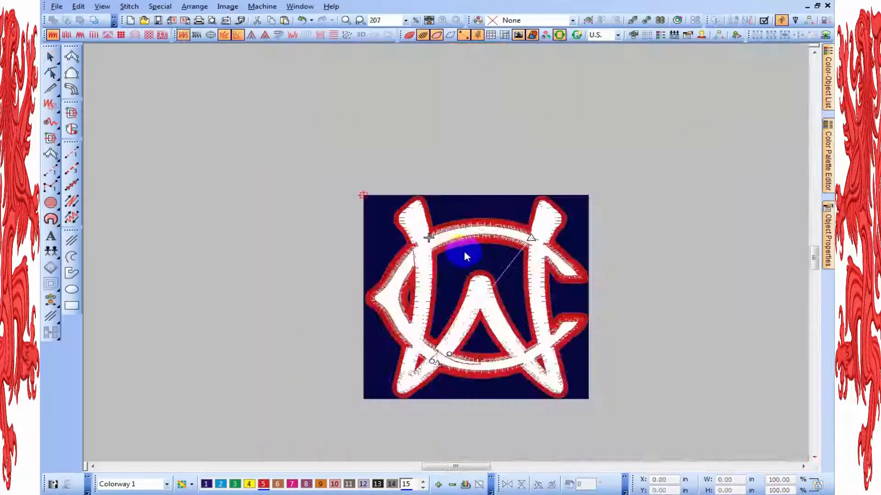
- Draw a run stitch from the upper-right serif across the arch and down through the left stem to the lower-left spike
{"action": "scroll", "coordinate": [447, 254], "scroll_direction": "up", "scroll_amount": 1}
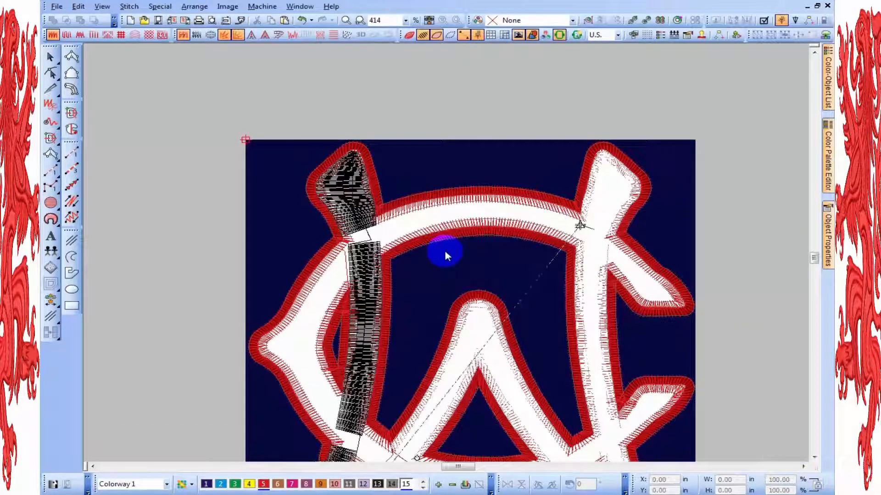
{"action": "left_click", "coordinate": [503, 216]}
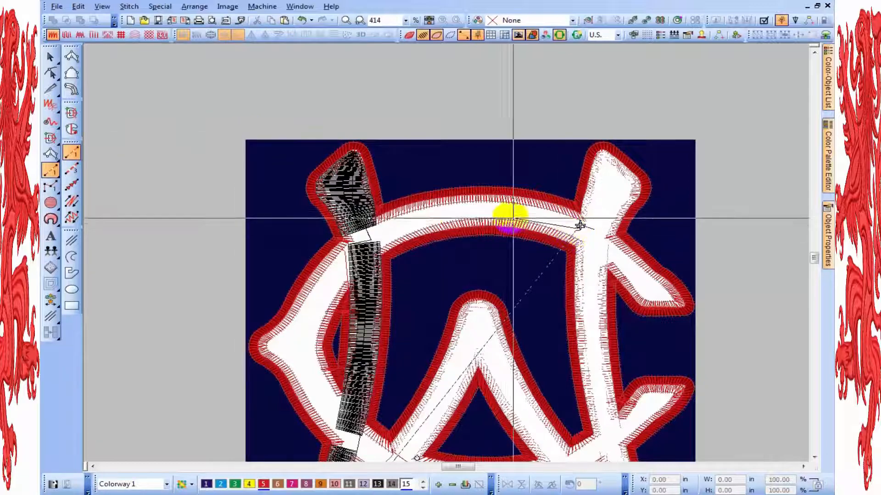
{"action": "left_click", "coordinate": [416, 219]}
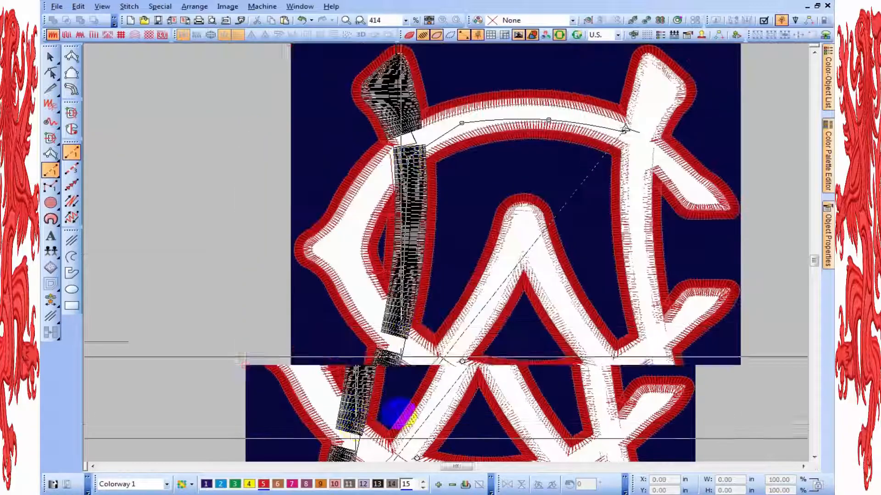
{"action": "left_click", "coordinate": [419, 362]}
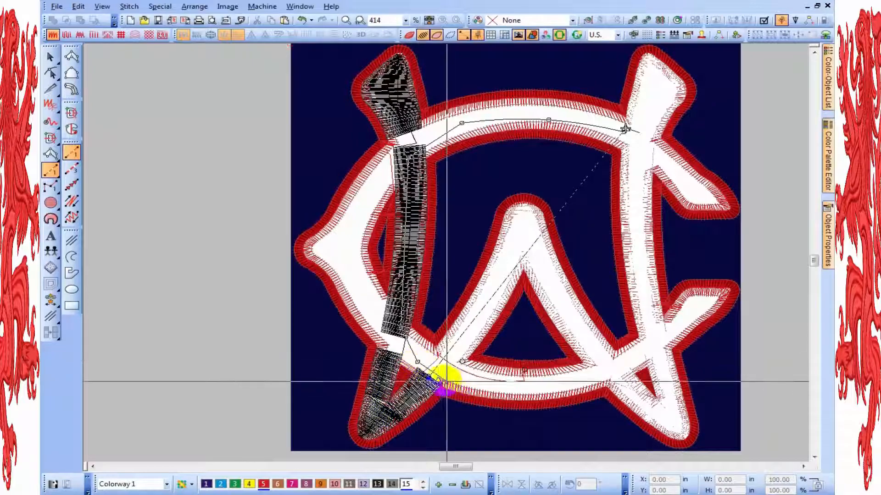
{"action": "scroll", "coordinate": [531, 374], "scroll_direction": "down", "scroll_amount": 1}
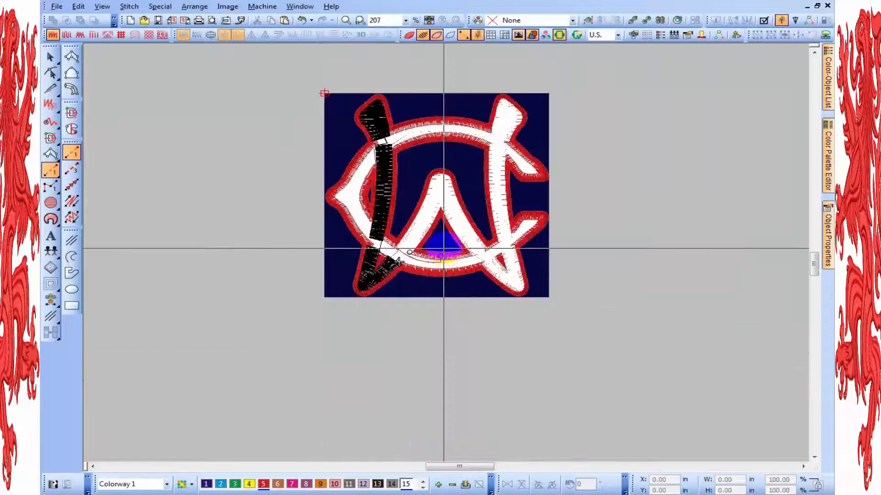
{"action": "key", "text": "Tab"}
{"action": "key", "text": "Tab"}
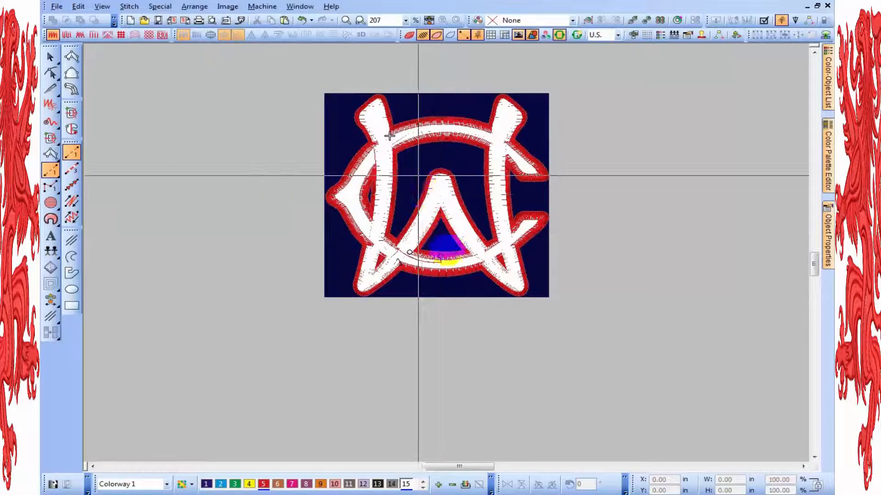
- Draw a curved run stitch from the upper-left serif junction across the arch to the end of the C's upper arm
{"action": "scroll", "coordinate": [441, 236], "scroll_direction": "up", "scroll_amount": 2}
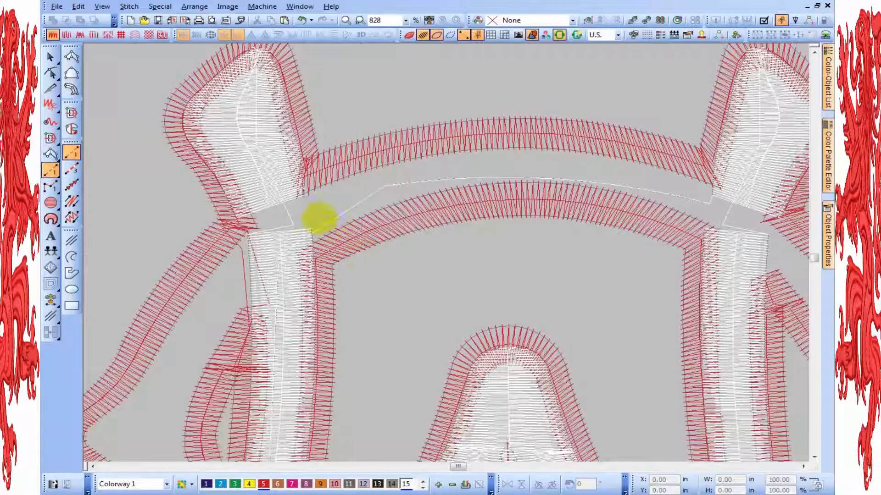
{"action": "left_click", "coordinate": [316, 212]}
{"action": "left_click", "coordinate": [539, 168]}
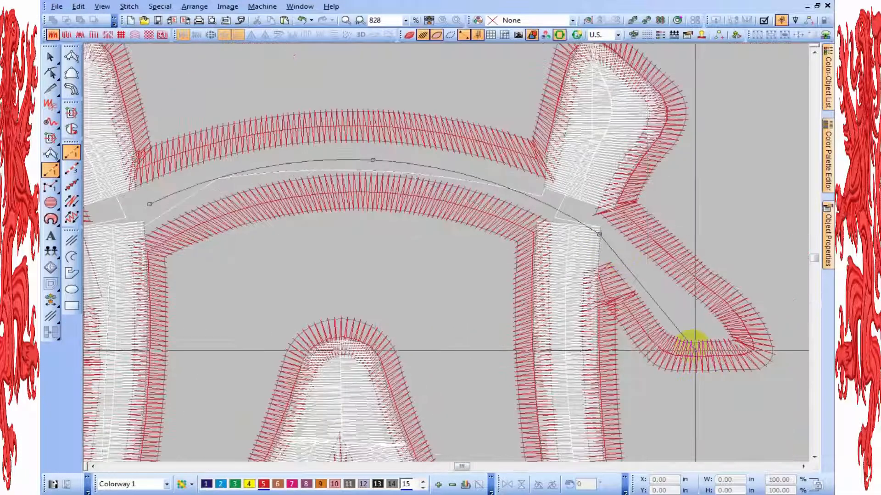
{"action": "key", "text": "d"}
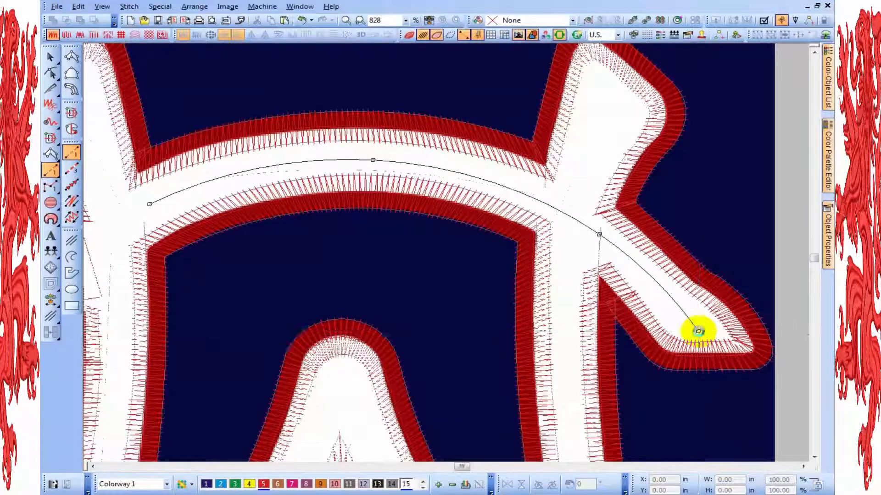
{"action": "key", "text": "Return"}
- Digitize a small white satin column at the flat end of the C's upper arm and generate its stitches
{"action": "scroll", "coordinate": [695, 337], "scroll_direction": "up", "scroll_amount": 1}
{"action": "key", "text": "space"}
{"action": "left_click", "coordinate": [427, 286]}
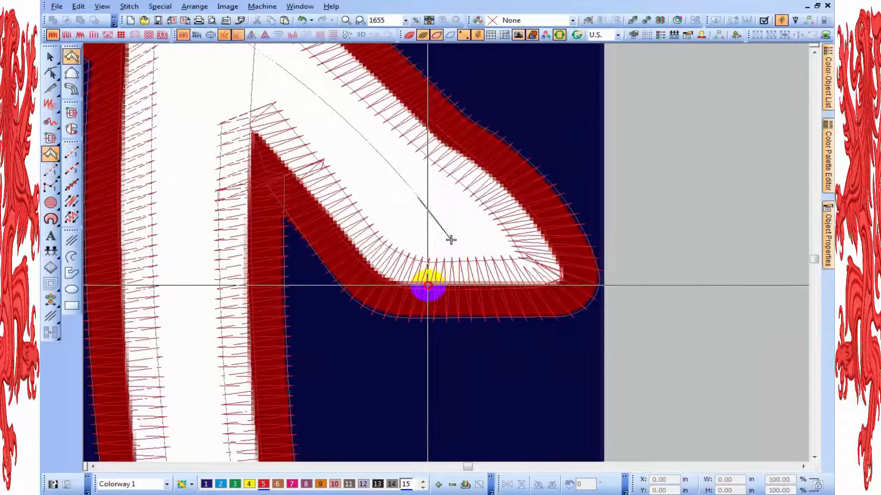
{"action": "left_click", "coordinate": [379, 186]}
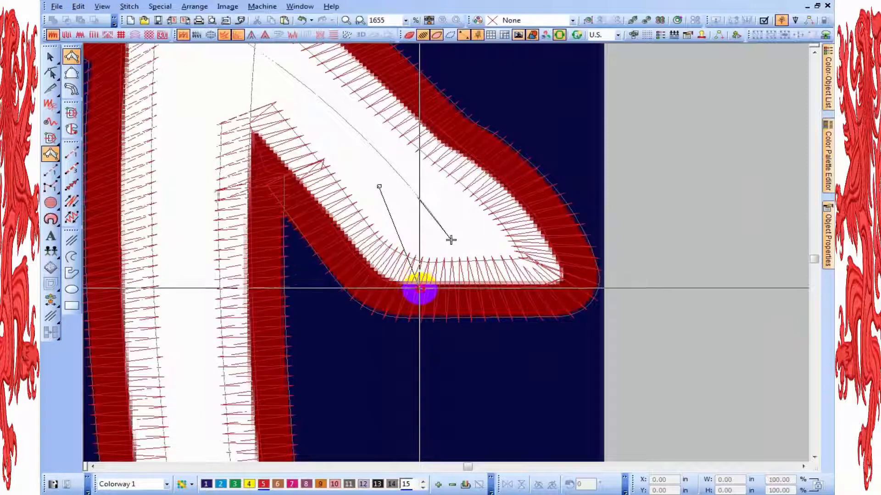
{"action": "left_click", "coordinate": [417, 178]}
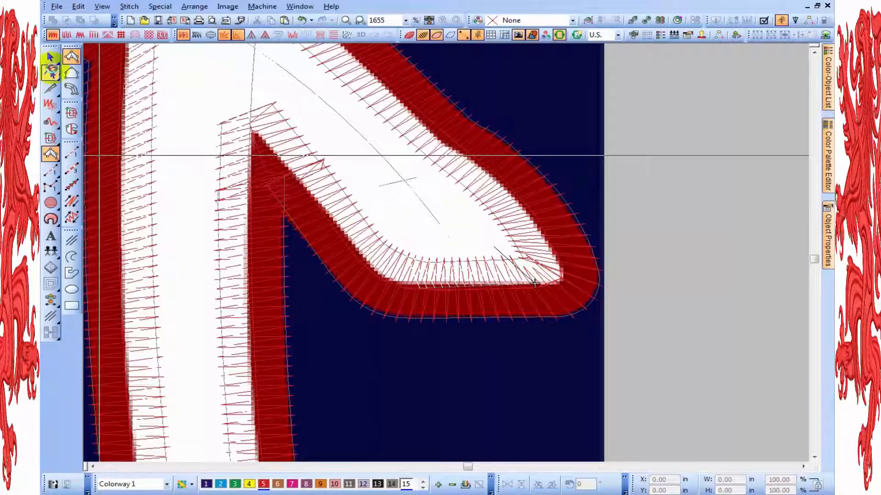
- Open the small satin column at the C's upper arm for reshaping and check its control points
{"action": "left_click", "coordinate": [52, 72]}
{"action": "left_click", "coordinate": [429, 299]}
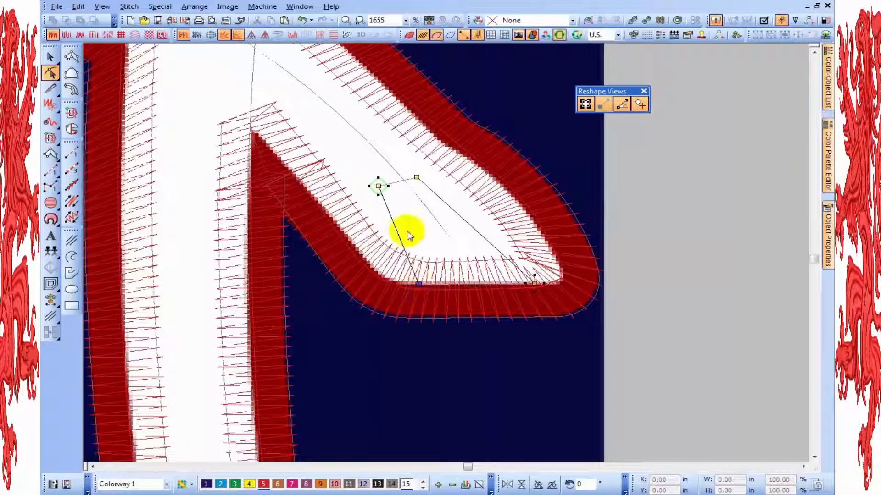
{"action": "right_click", "coordinate": [103, 78]}
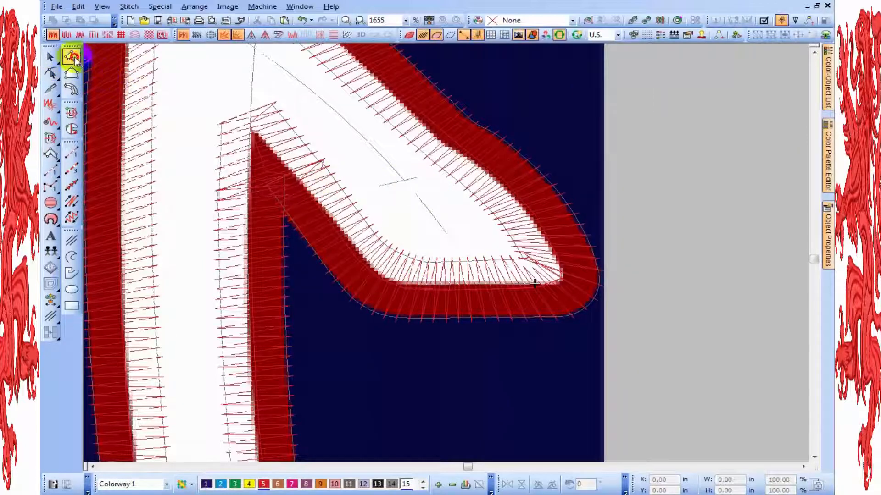
{"action": "left_click", "coordinate": [558, 273]}
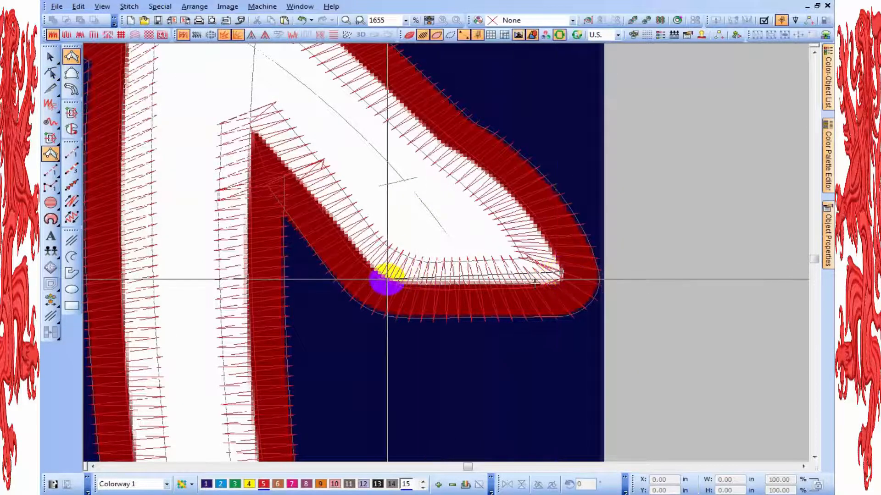
{"action": "left_click", "coordinate": [515, 196]}
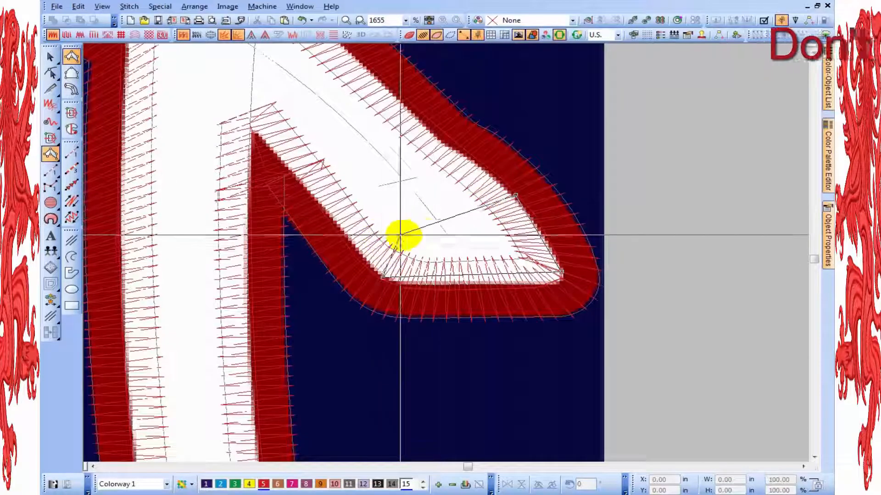
{"action": "key", "text": "Escape"}
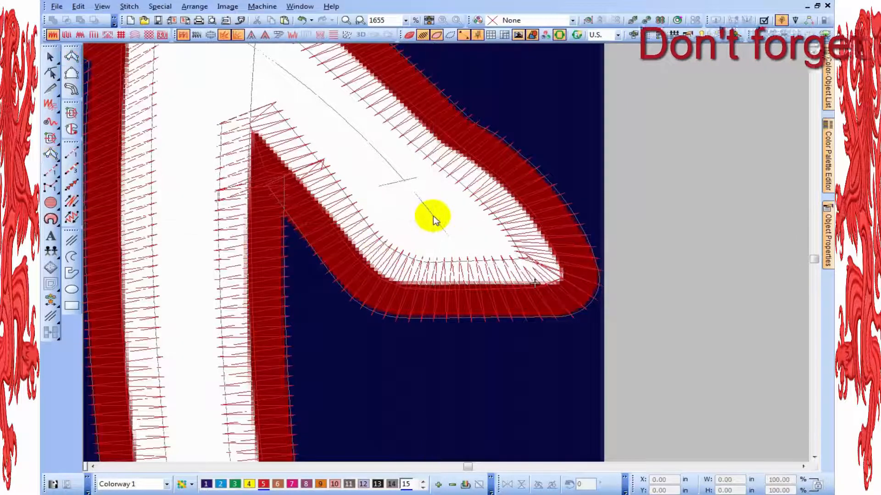
- Start a run stitch at the small satin column in the C's upper arm and carry it back across the arch
{"action": "scroll", "coordinate": [440, 239], "scroll_direction": "down", "scroll_amount": 1}
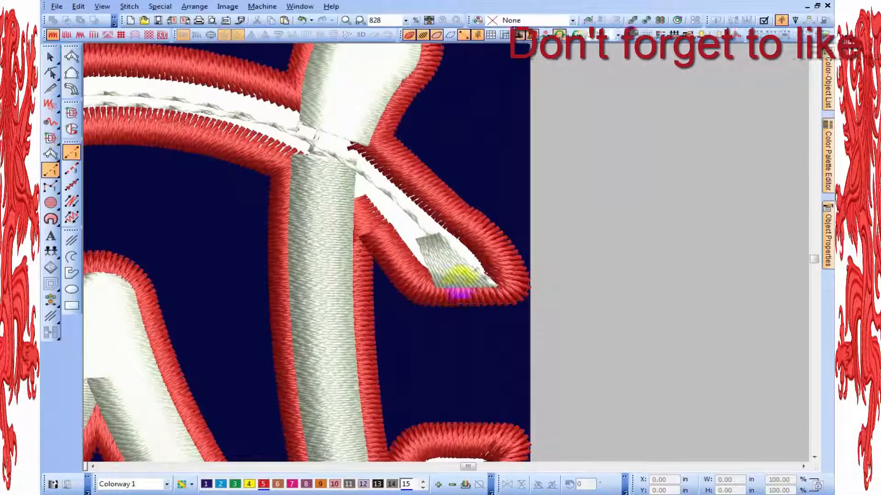
{"action": "left_click", "coordinate": [458, 259]}
{"action": "left_click", "coordinate": [344, 172]}
{"action": "left_click", "coordinate": [175, 99]}
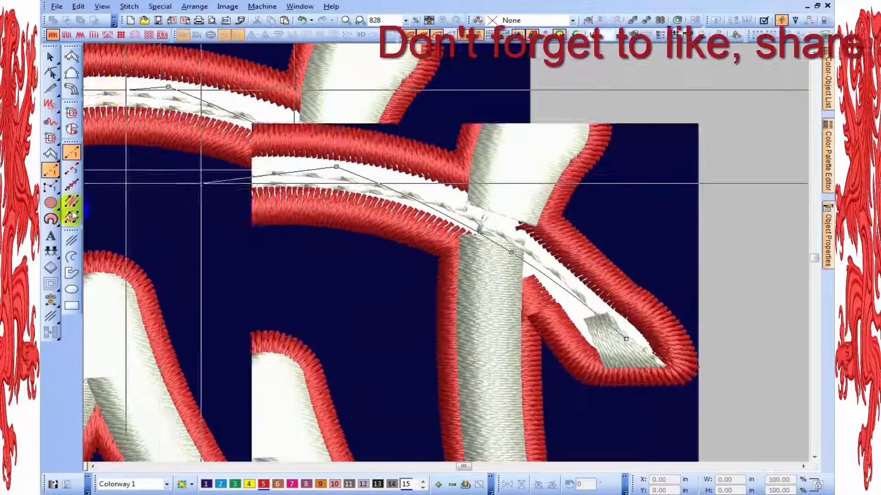
{"action": "left_click", "coordinate": [141, 199]}
{"action": "scroll", "coordinate": [276, 253], "scroll_direction": "down", "scroll_amount": 2}
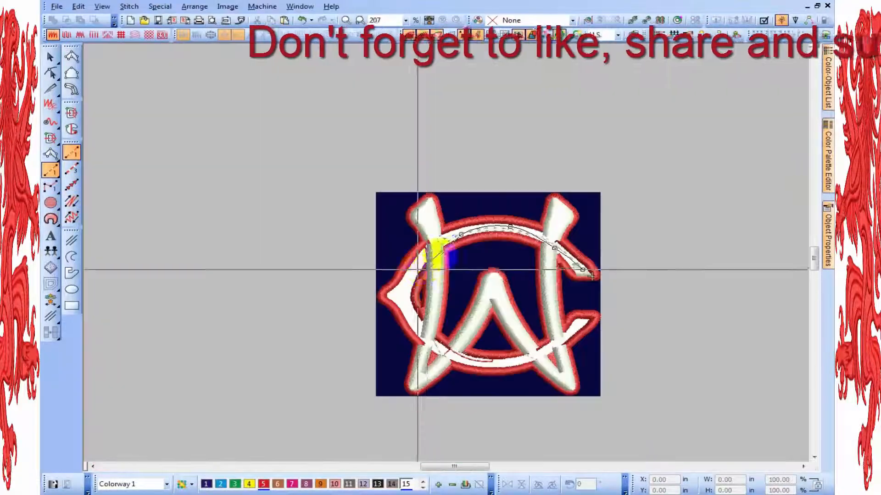
- Continue the run stitch with curve points around the C's left side and along its bottom curve to the lower arm
{"action": "scroll", "coordinate": [431, 261], "scroll_direction": "up", "scroll_amount": 1}
{"action": "left_click", "coordinate": [464, 220]}
{"action": "left_click", "coordinate": [443, 298]}
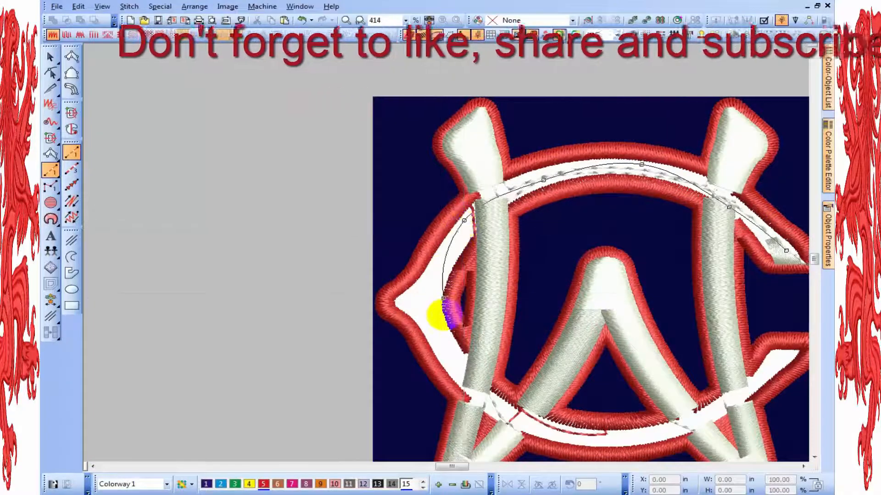
{"action": "right_click", "coordinate": [449, 360]}
{"action": "right_click", "coordinate": [513, 416]}
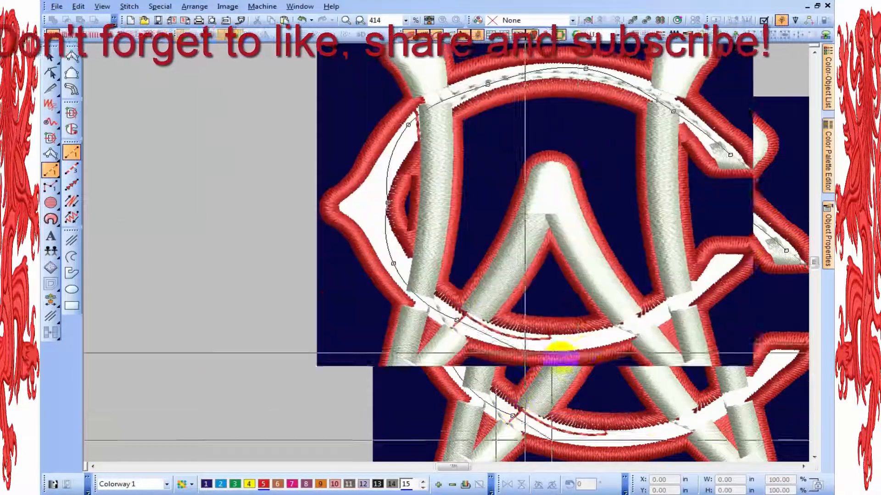
{"action": "right_click", "coordinate": [589, 342]}
{"action": "right_click", "coordinate": [670, 315]}
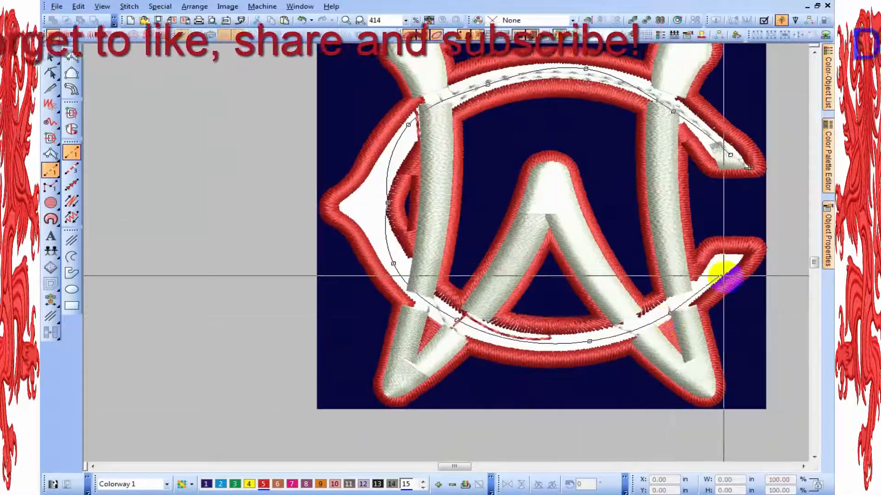
- Digitize a small white satin column at the flat end of the C's lower arm and generate its stitches
{"action": "scroll", "coordinate": [725, 276], "scroll_direction": "up", "scroll_amount": 1}
{"action": "scroll", "coordinate": [443, 251], "scroll_direction": "up", "scroll_amount": 1}
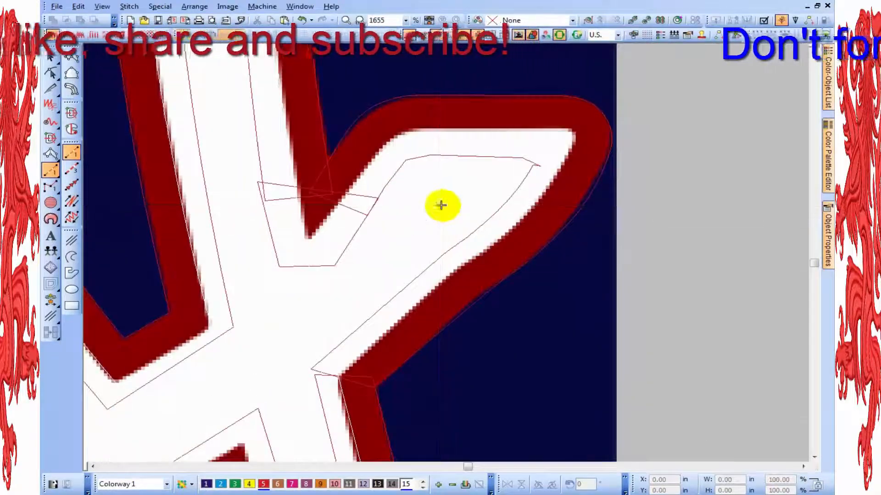
{"action": "key", "text": "space"}
{"action": "left_click", "coordinate": [413, 215]}
{"action": "left_click", "coordinate": [422, 130]}
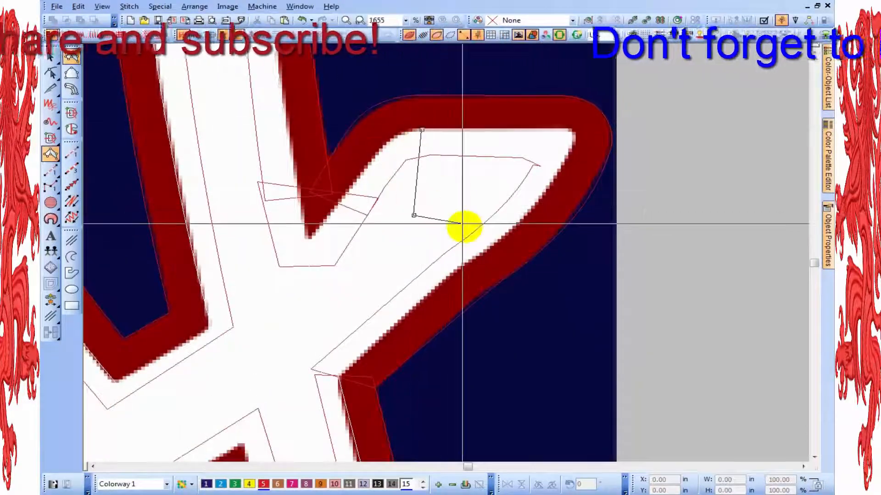
{"action": "left_click", "coordinate": [448, 218]}
{"action": "right_click", "coordinate": [543, 130]}
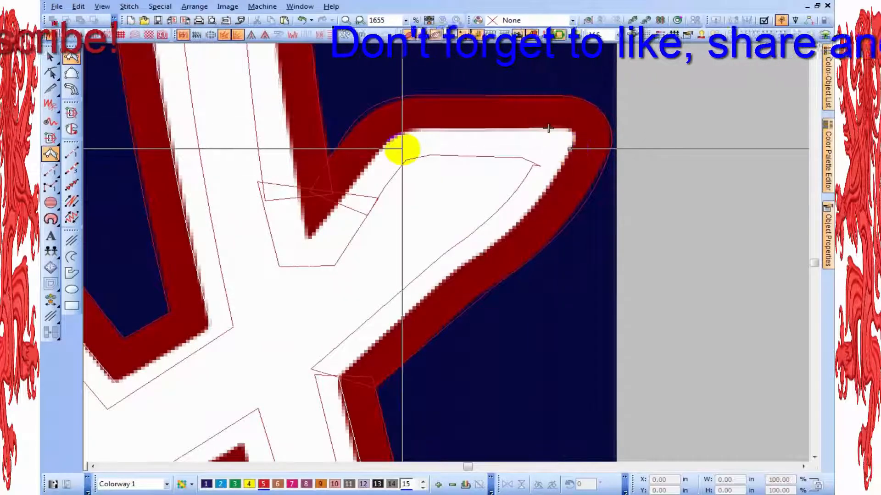
- Start the C's main white satin column at the lower arm's tip, placing point pairs down to the right stem junction
{"action": "left_click", "coordinate": [382, 146]}
{"action": "left_click", "coordinate": [516, 225]}
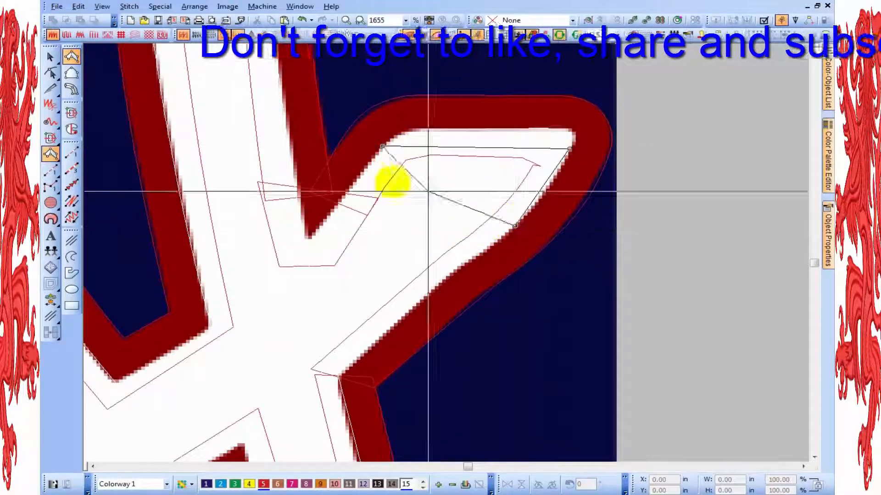
{"action": "left_click", "coordinate": [362, 169]}
{"action": "left_click", "coordinate": [452, 277]}
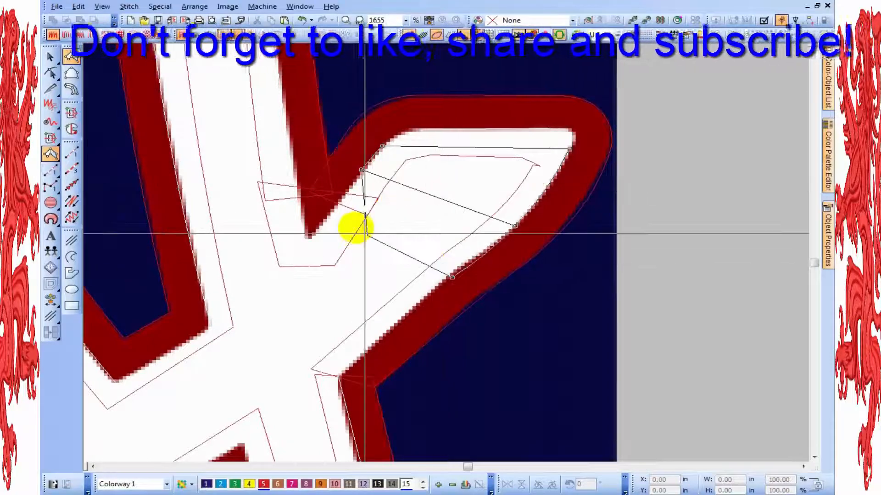
{"action": "left_click", "coordinate": [332, 210]}
{"action": "key", "text": "t"}
{"action": "scroll", "coordinate": [315, 351], "scroll_direction": "down", "scroll_amount": 1}
{"action": "left_click", "coordinate": [445, 259]}
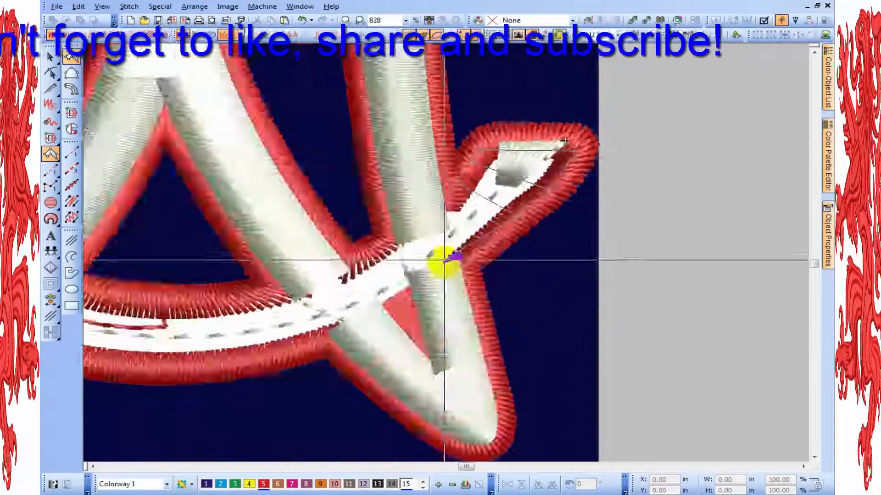
{"action": "key", "text": "t"}
{"action": "left_click", "coordinate": [456, 267]}
{"action": "left_click", "coordinate": [420, 228]}
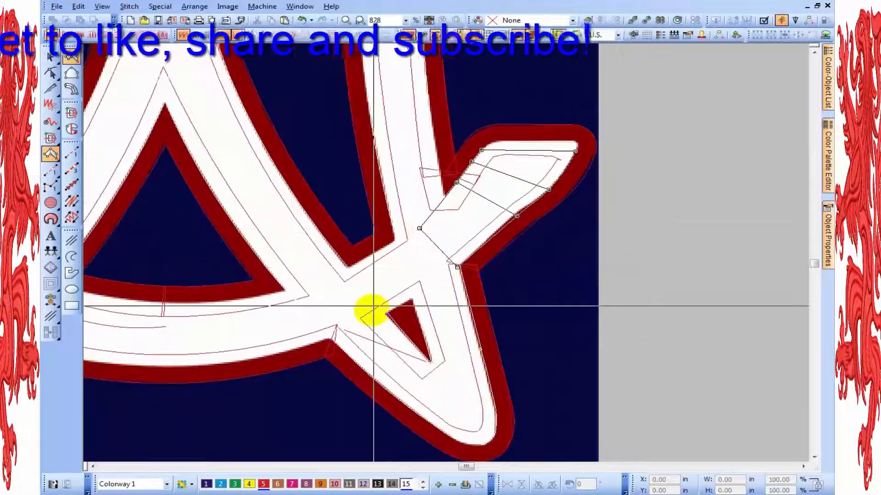
- Continue the C's white satin column past the right stem junction with point pairs to the middle of the bottom curve
{"action": "left_click", "coordinate": [372, 322]}
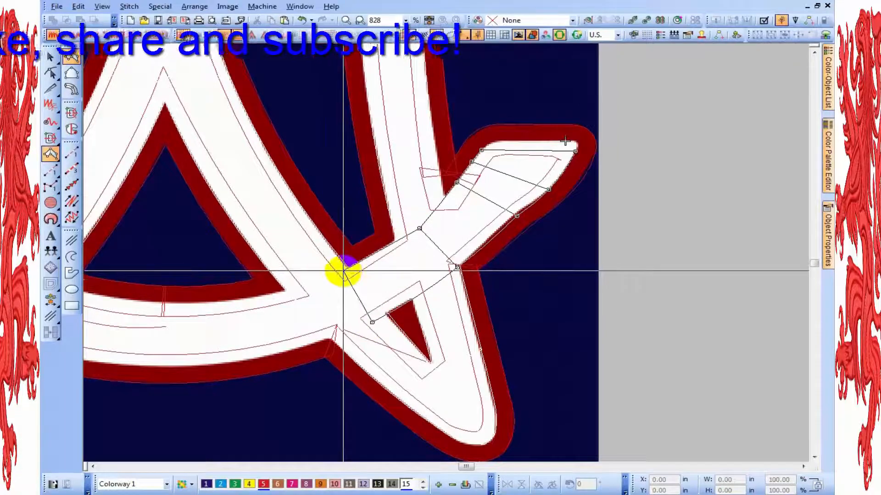
{"action": "right_click", "coordinate": [343, 271]}
{"action": "middle_click", "coordinate": [278, 336]}
{"action": "right_click", "coordinate": [356, 283]}
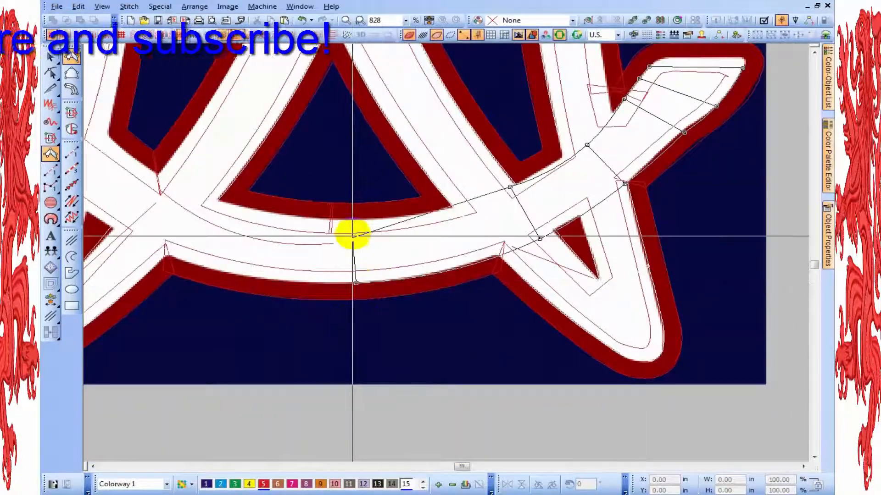
{"action": "right_click", "coordinate": [354, 220]}
- Extend the satin column along the rest of the bottom curve with point pairs across the left stem junction
{"action": "middle_click", "coordinate": [283, 220]}
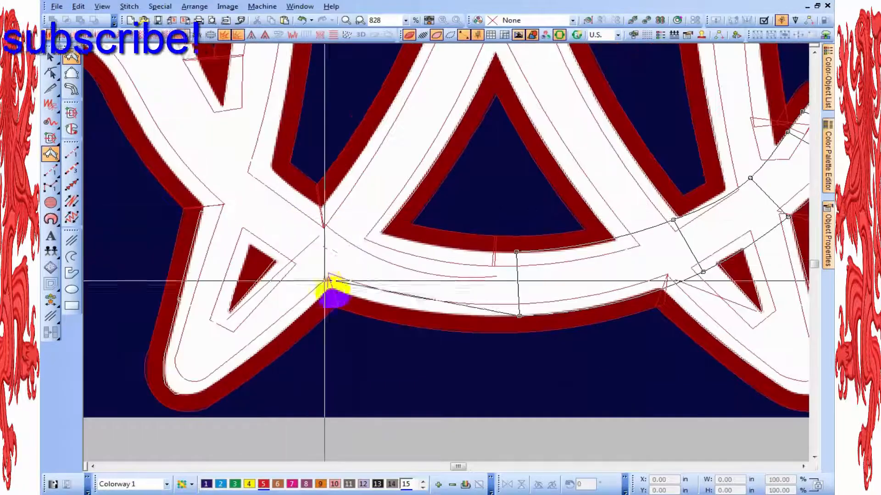
{"action": "right_click", "coordinate": [327, 289]}
{"action": "left_click", "coordinate": [361, 232]}
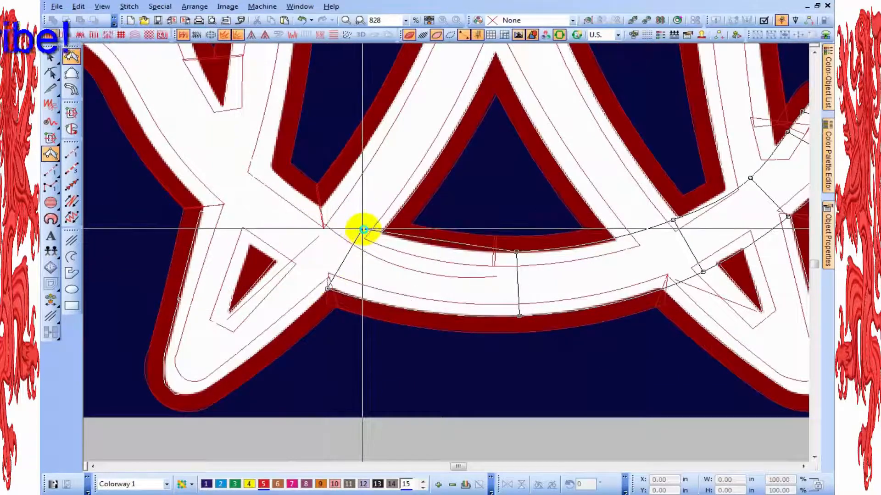
{"action": "right_click", "coordinate": [202, 201]}
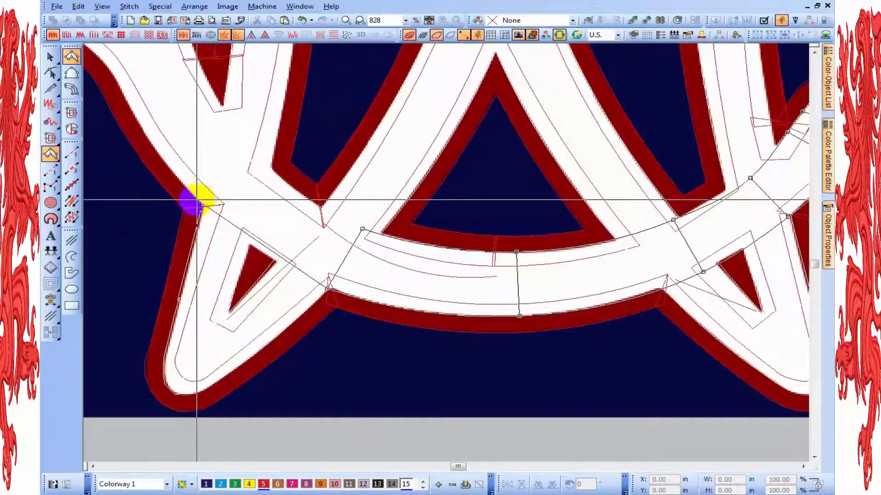
{"action": "right_click", "coordinate": [197, 200]}
{"action": "right_click", "coordinate": [254, 153]}
- Carry the satin column around the C's pointed left side with closely spaced point pairs on the outer and inner edges
{"action": "middle_click", "coordinate": [199, 100]}
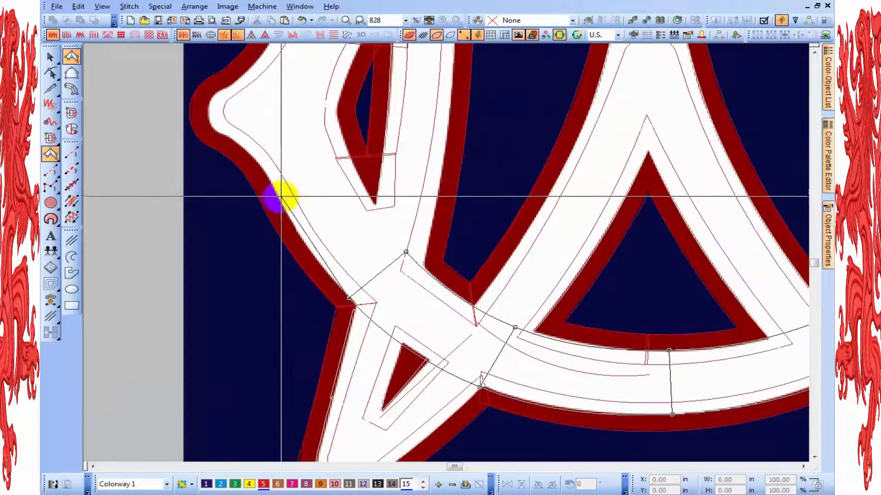
{"action": "right_click", "coordinate": [281, 196]}
{"action": "right_click", "coordinate": [352, 167]}
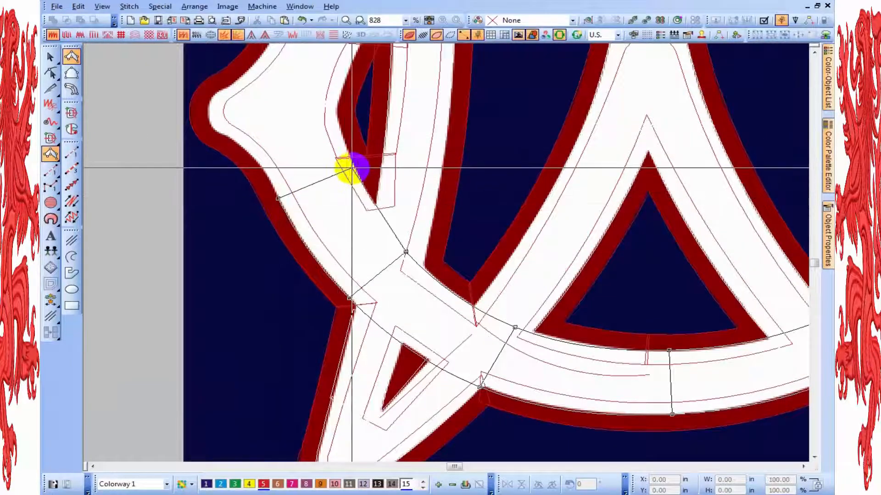
{"action": "right_click", "coordinate": [253, 156]}
{"action": "right_click", "coordinate": [342, 133]}
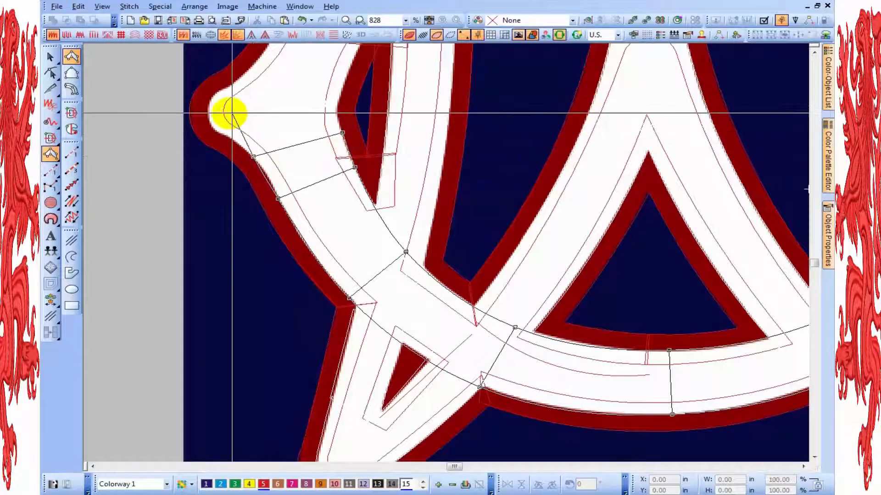
{"action": "right_click", "coordinate": [208, 113]}
{"action": "right_click", "coordinate": [339, 108]}
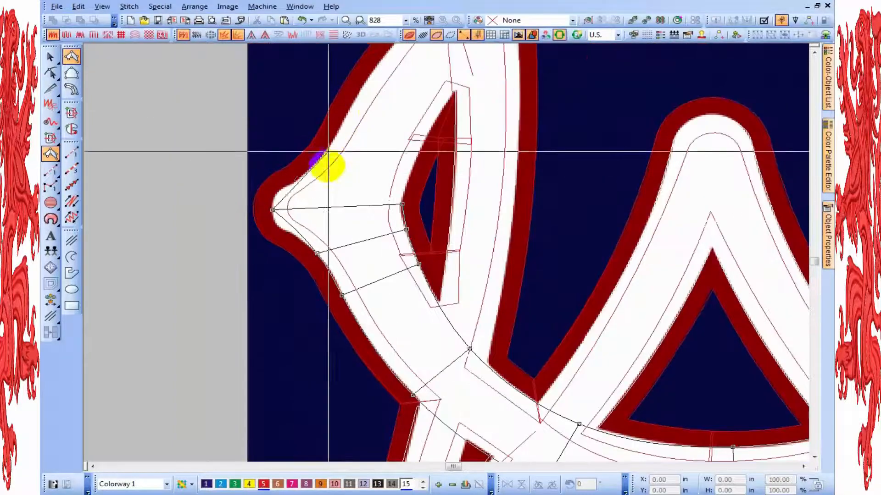
{"action": "right_click", "coordinate": [311, 168]}
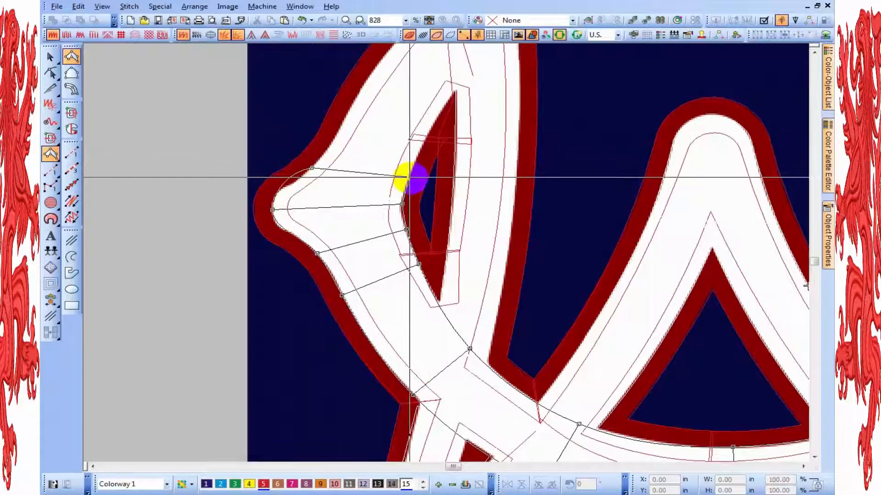
{"action": "right_click", "coordinate": [410, 177]}
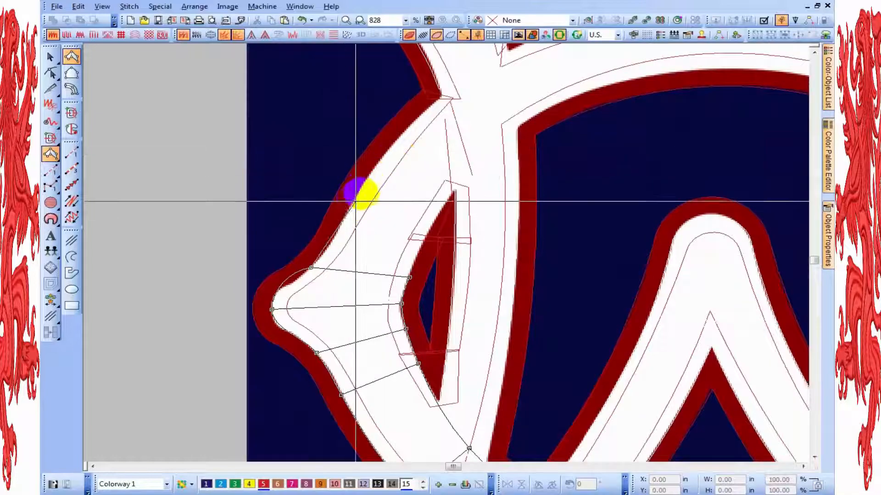
- Extend the satin column up the C's upper left side and across the left stem to the start of the arch
{"action": "left_click", "coordinate": [363, 179]}
{"action": "left_click", "coordinate": [437, 223]}
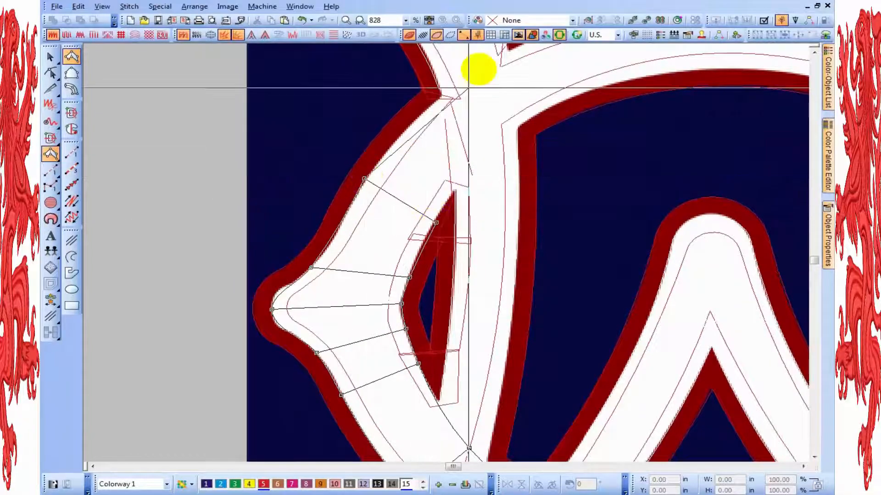
{"action": "scroll", "coordinate": [483, 56], "scroll_direction": "down", "scroll_amount": 1}
{"action": "scroll", "coordinate": [446, 256], "scroll_direction": "up", "scroll_amount": 1}
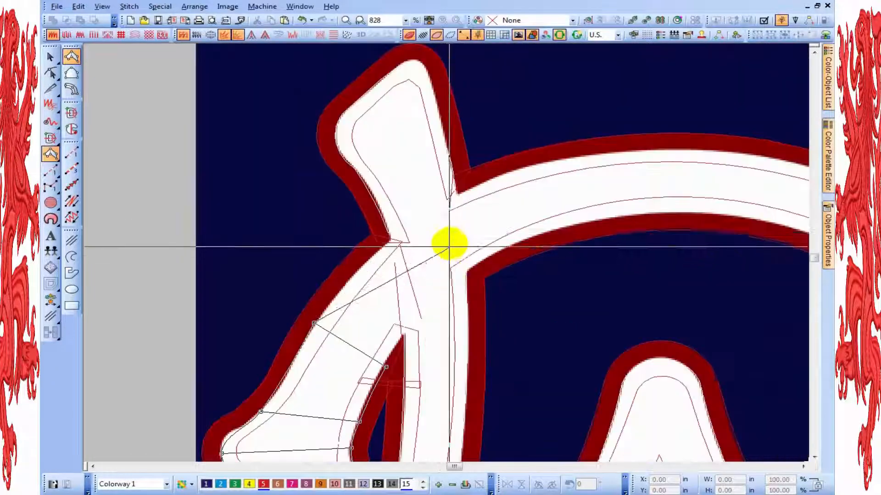
{"action": "left_click", "coordinate": [414, 216]}
{"action": "left_click", "coordinate": [464, 273]}
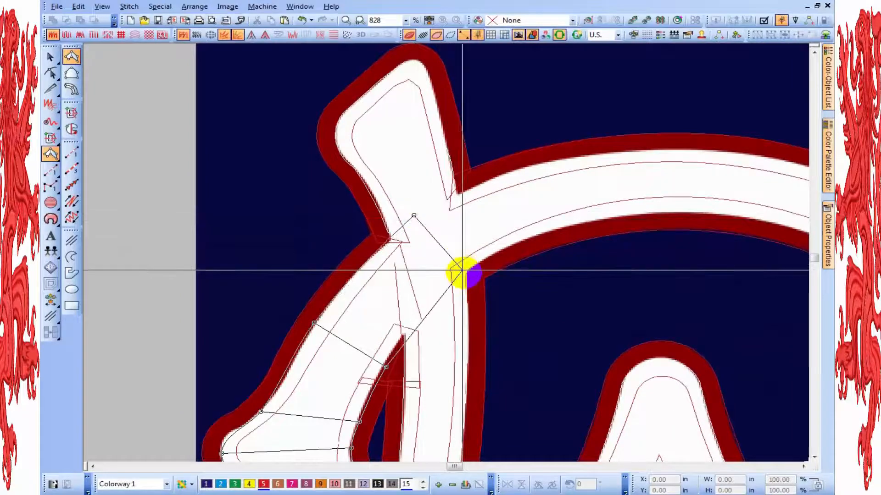
- Continue the satin column over the C's top arch with point pairs near its middle and before the right stem
{"action": "left_click", "coordinate": [601, 155]}
{"action": "left_click", "coordinate": [612, 220]}
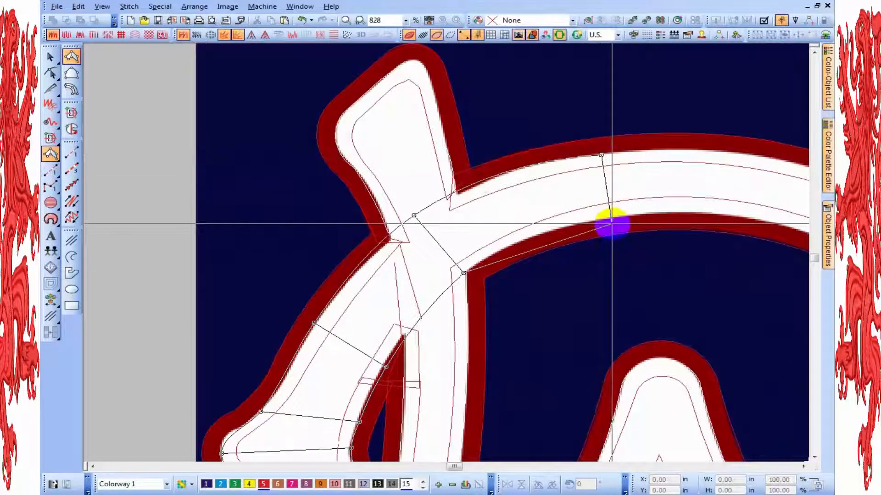
{"action": "middle_click", "coordinate": [692, 258]}
{"action": "left_click", "coordinate": [662, 150]}
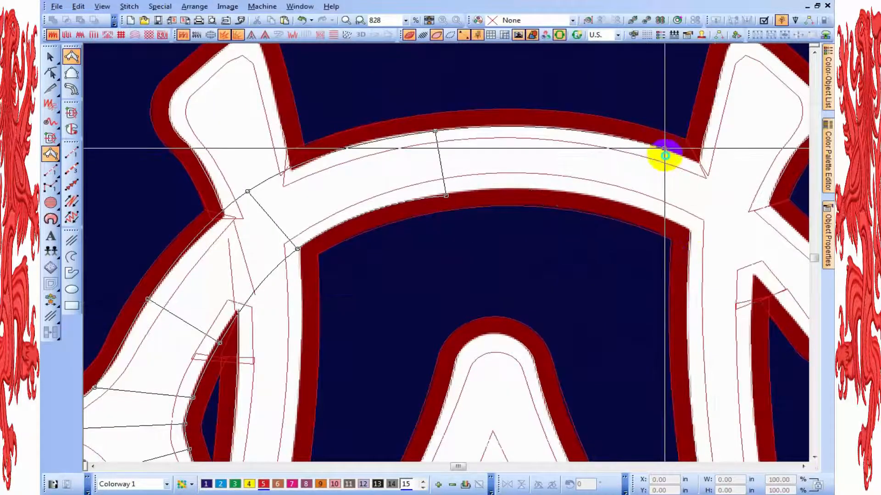
{"action": "left_click", "coordinate": [642, 208]}
- Finish the satin column across the right stem to the flat tip of the C's upper arm and generate its stitches
{"action": "middle_click", "coordinate": [596, 228]}
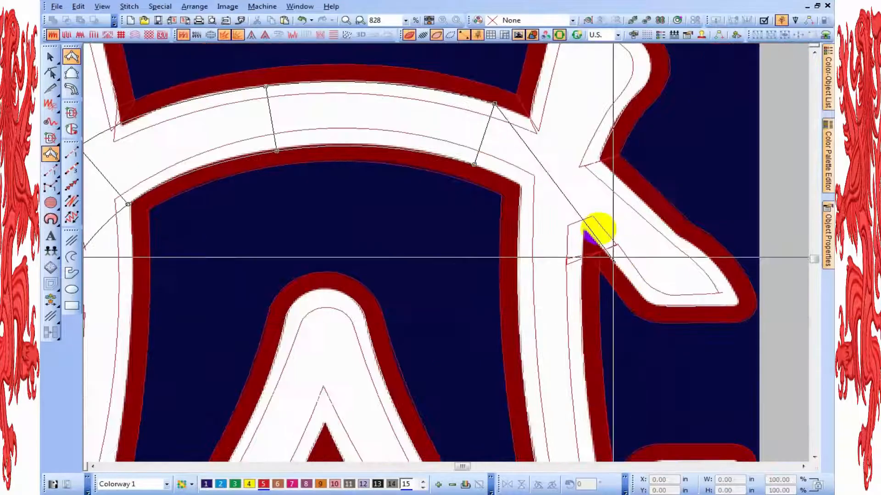
{"action": "left_click", "coordinate": [620, 178]}
{"action": "left_click", "coordinate": [583, 230]}
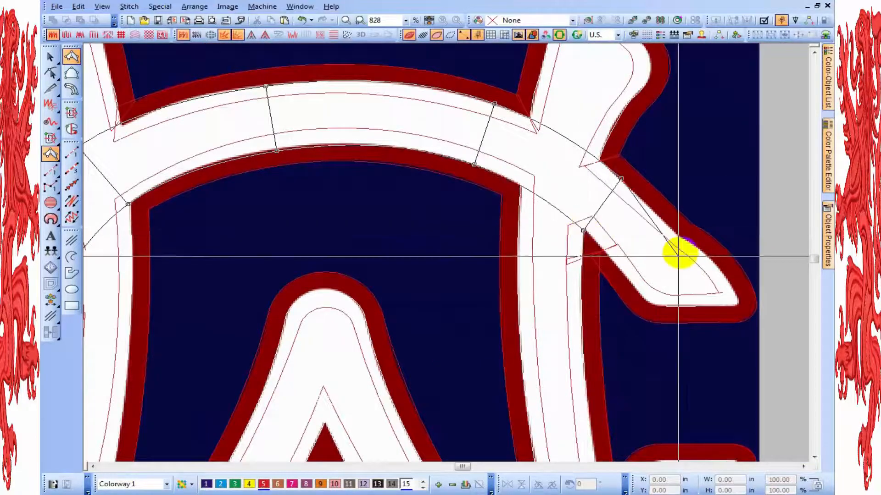
{"action": "left_click", "coordinate": [678, 236]}
{"action": "left_click", "coordinate": [631, 281]}
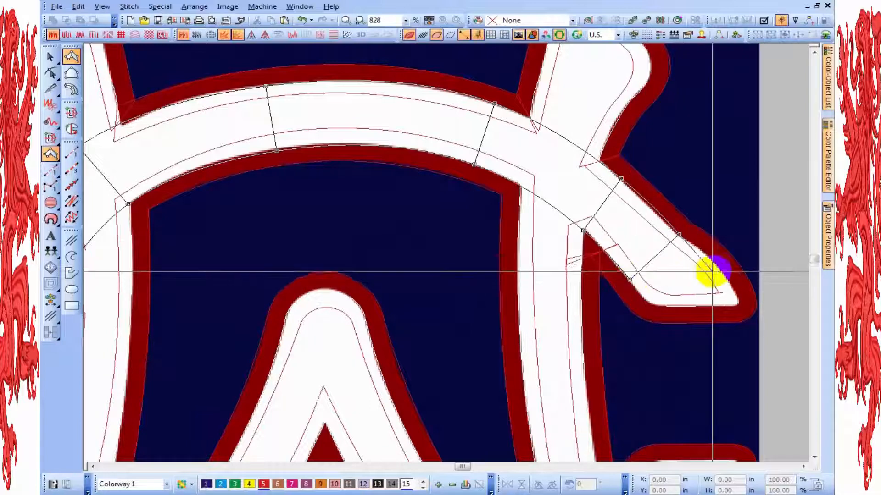
{"action": "left_click", "coordinate": [717, 267]}
{"action": "left_click", "coordinate": [636, 290]}
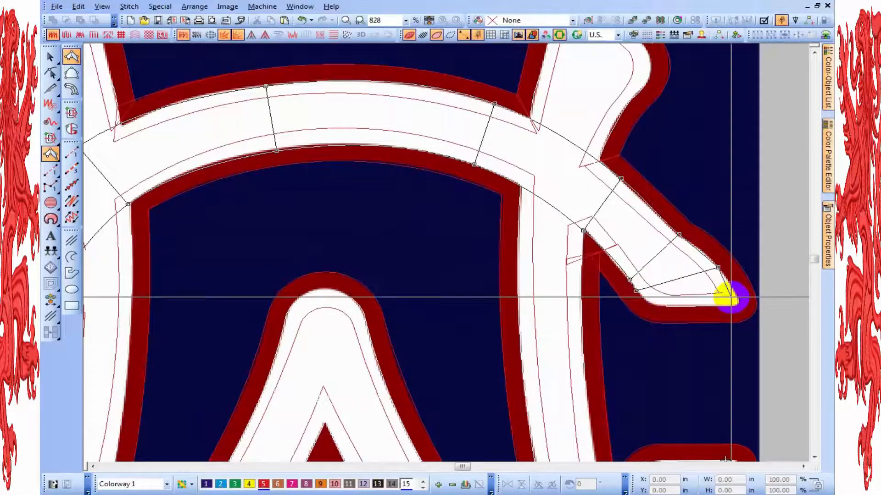
{"action": "left_click", "coordinate": [738, 297]}
{"action": "left_click", "coordinate": [647, 301]}
{"action": "key", "text": "Return"}
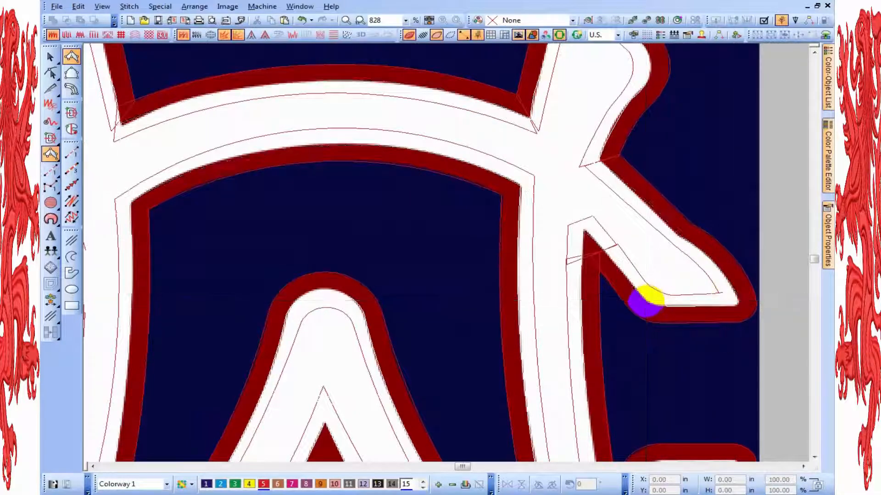
- Leave the digitizing tool and inspect the C's satin stitching in realistic view, both close up and across the whole logo
{"action": "scroll", "coordinate": [648, 298], "scroll_direction": "down", "scroll_amount": 2}
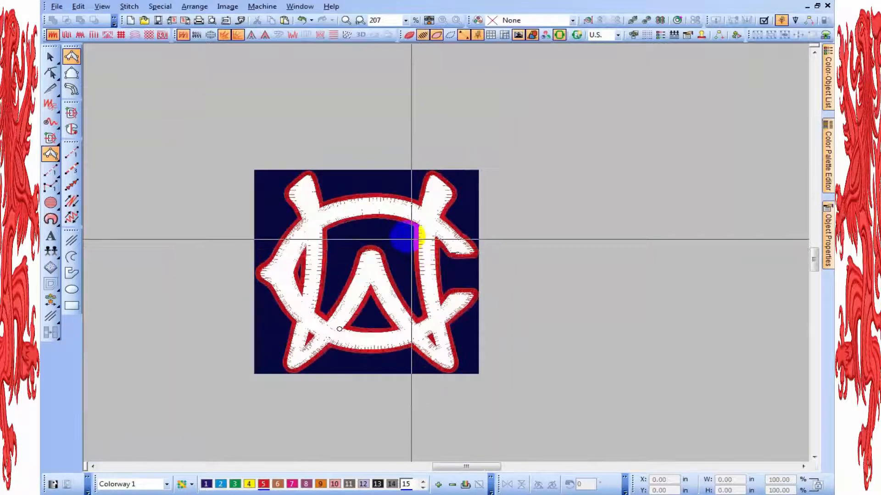
{"action": "scroll", "coordinate": [451, 252], "scroll_direction": "up", "scroll_amount": 1}
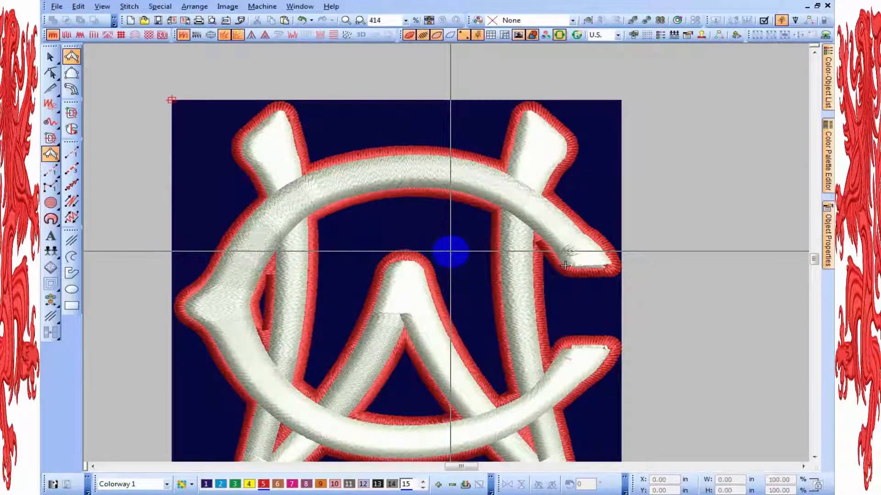
{"action": "scroll", "coordinate": [571, 241], "scroll_direction": "up", "scroll_amount": 1}
{"action": "key", "text": "Escape"}
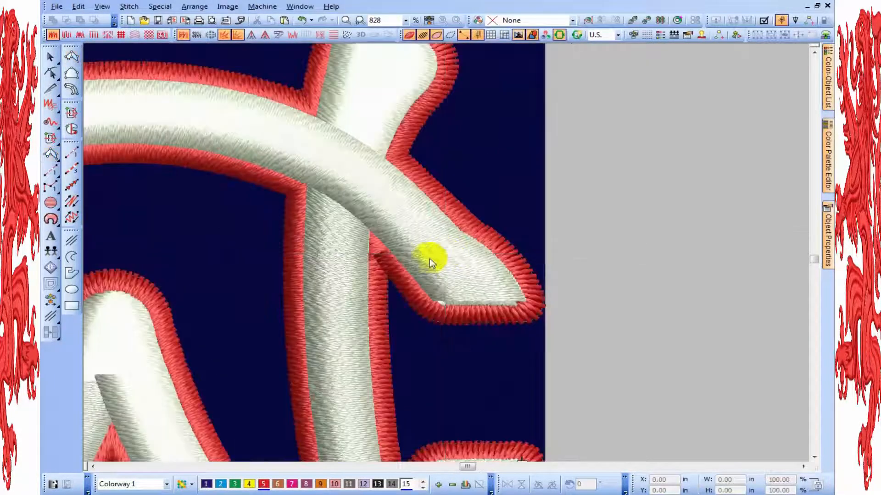
{"action": "scroll", "coordinate": [430, 259], "scroll_direction": "down", "scroll_amount": 1}
{"action": "scroll", "coordinate": [433, 266], "scroll_direction": "down", "scroll_amount": 1}
{"action": "scroll", "coordinate": [438, 257], "scroll_direction": "up", "scroll_amount": 1}
{"action": "scroll", "coordinate": [427, 258], "scroll_direction": "up", "scroll_amount": 1}
{"action": "scroll", "coordinate": [427, 253], "scroll_direction": "down", "scroll_amount": 1}
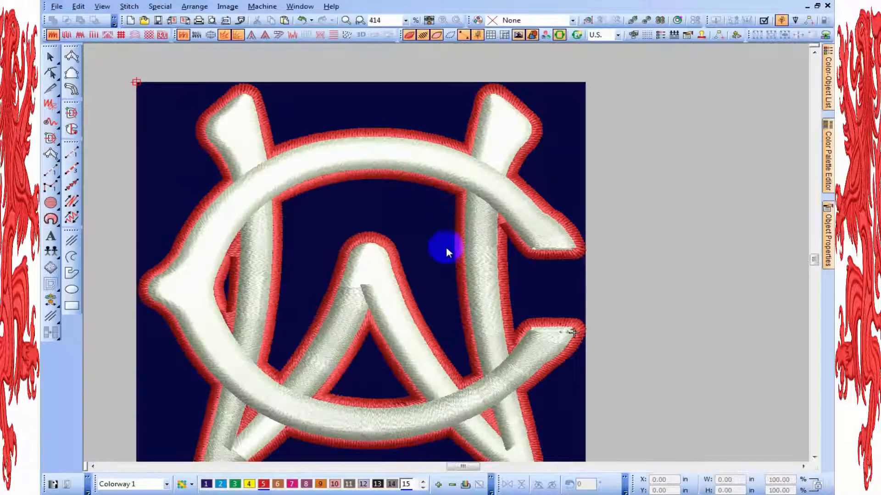
- Turn off the realistic stitch view and hide the background artwork so only the logo's plain stitches are displayed
{"action": "key", "text": "t"}
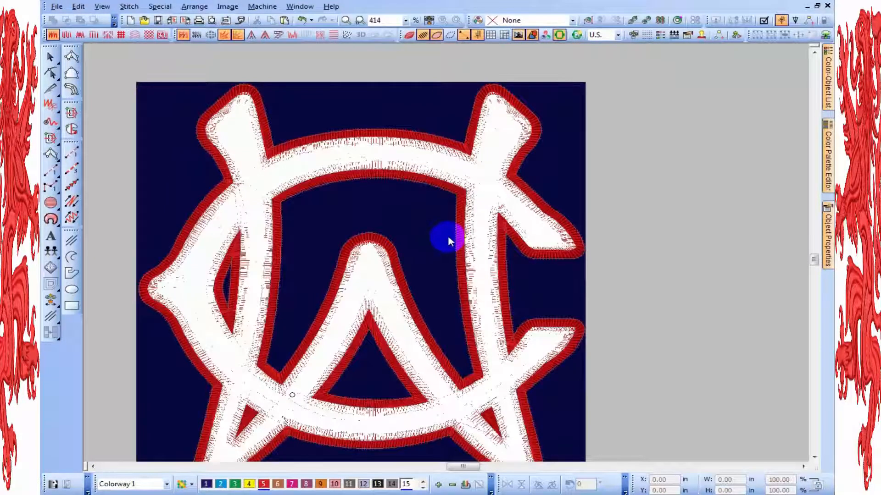
{"action": "key", "text": "t"}
{"action": "key", "text": "t"}
{"action": "key", "text": "t"}
{"action": "key", "text": "t"}
{"action": "key", "text": "t"}
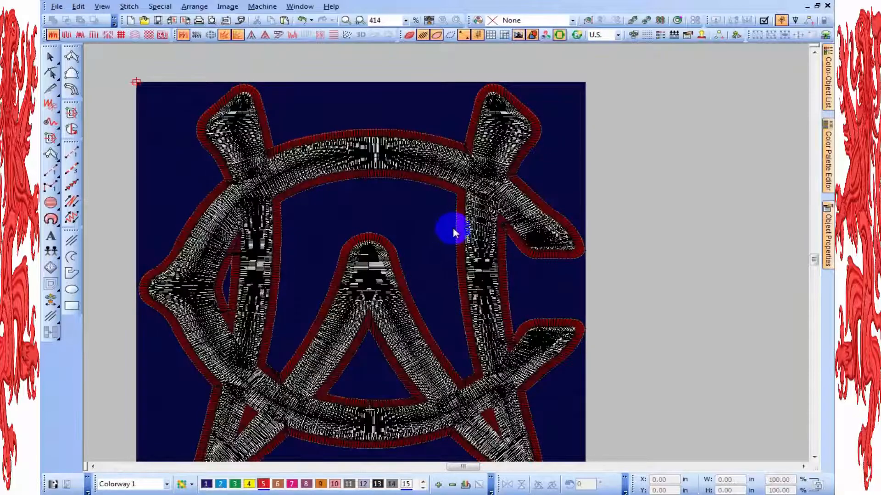
{"action": "key", "text": "t"}
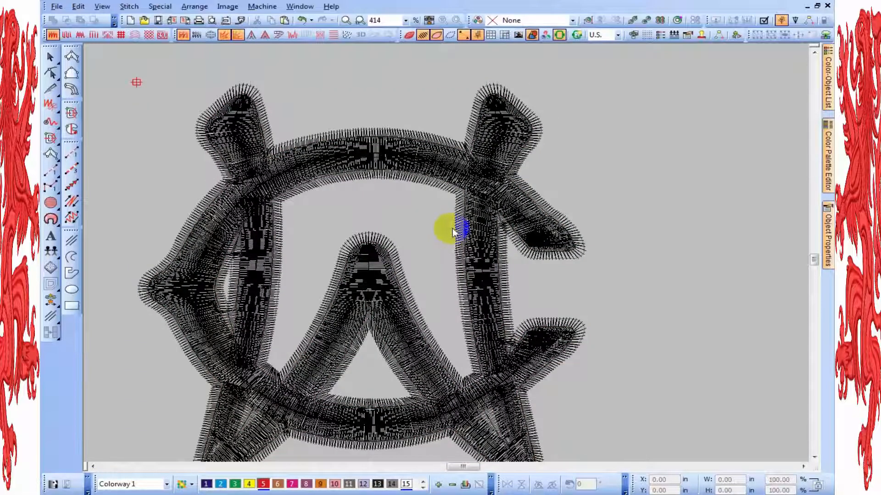
{"action": "left_click", "coordinate": [452, 232]}
{"action": "left_click", "coordinate": [51, 235]}
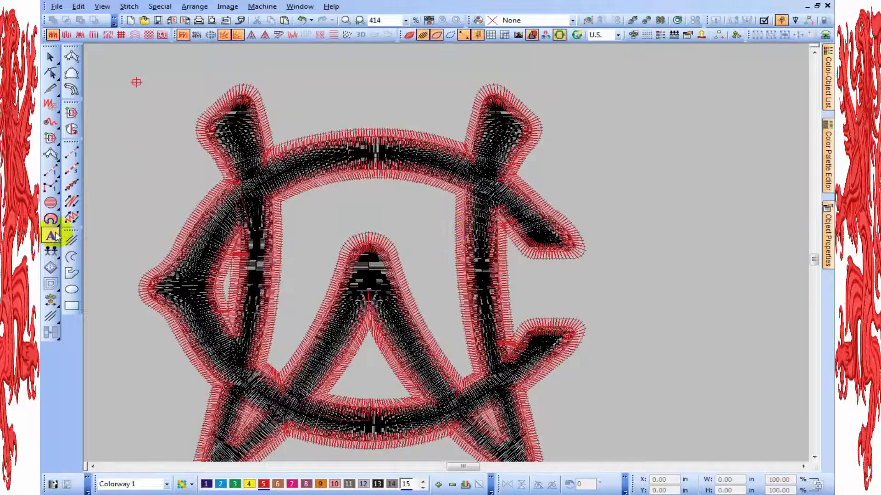
{"action": "left_click", "coordinate": [350, 148]}
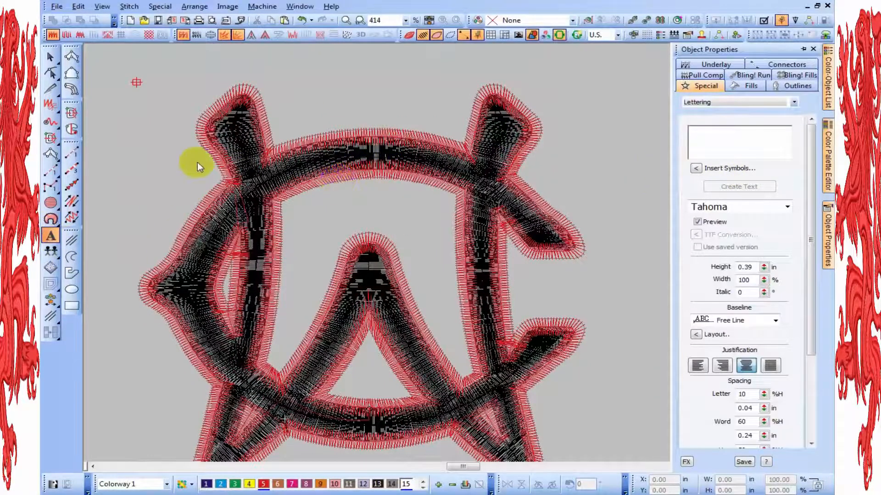
{"action": "left_click", "coordinate": [316, 94]}
{"action": "scroll", "coordinate": [316, 94], "scroll_direction": "down", "scroll_amount": 2}
{"action": "scroll", "coordinate": [448, 253], "scroll_direction": "up", "scroll_amount": 1}
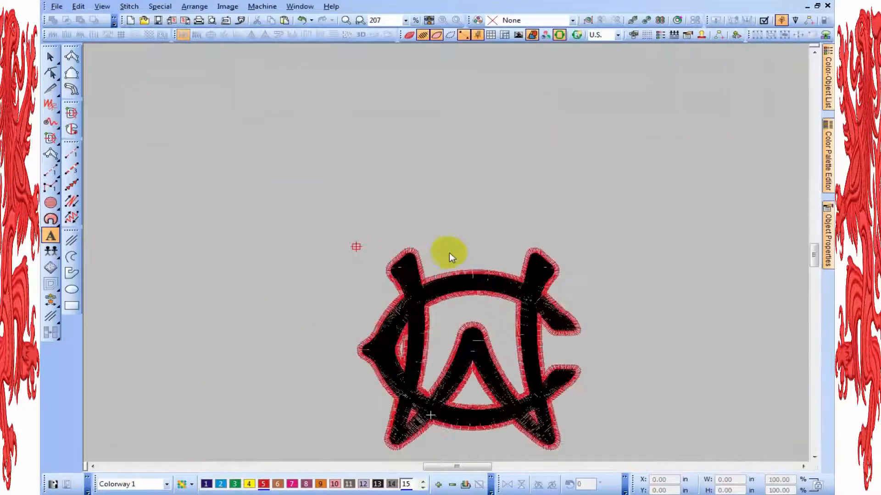
{"action": "key", "text": "Escape"}
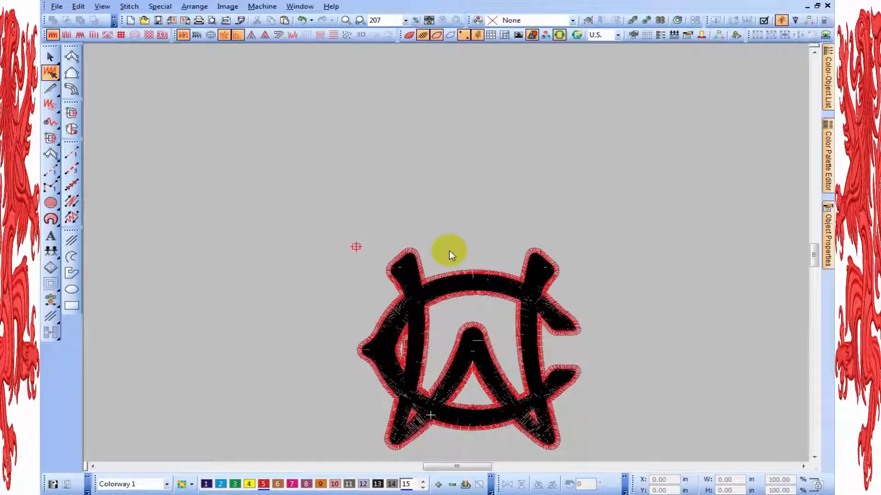
- Add the lettering "REGULAR STITCH" centred above the logo
{"action": "left_click", "coordinate": [51, 236]}
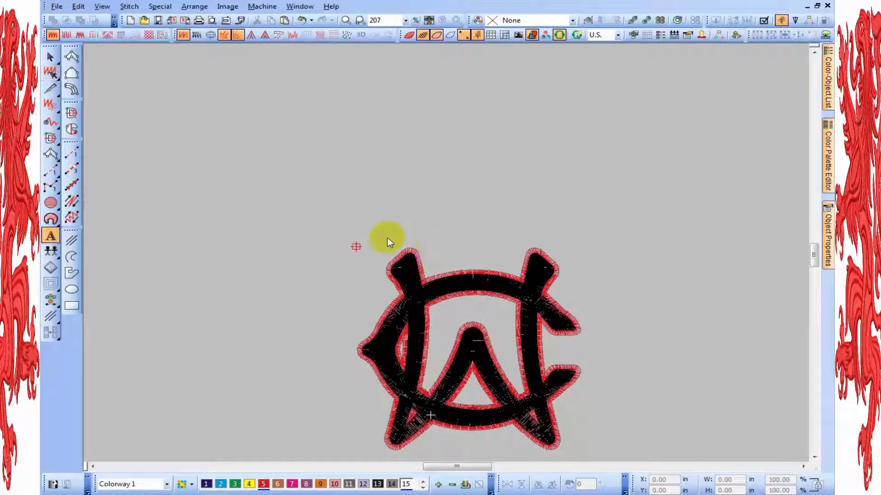
{"action": "left_click", "coordinate": [462, 236]}
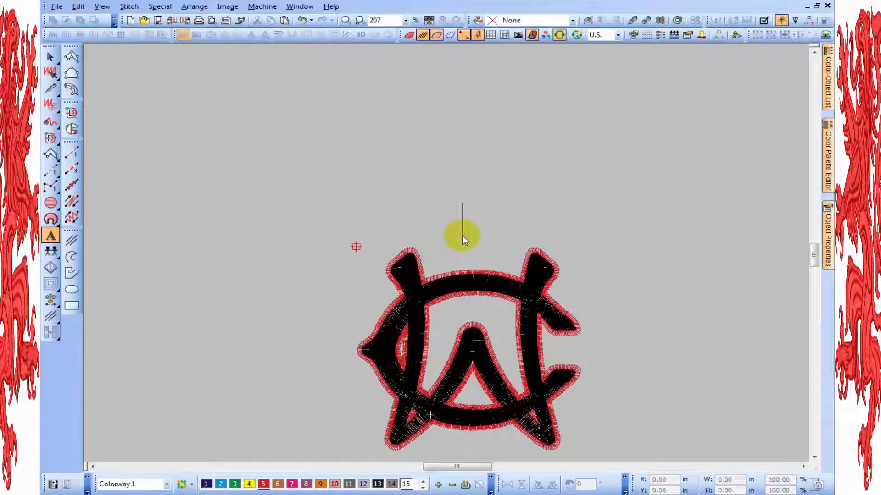
{"action": "type", "text": "RE"}
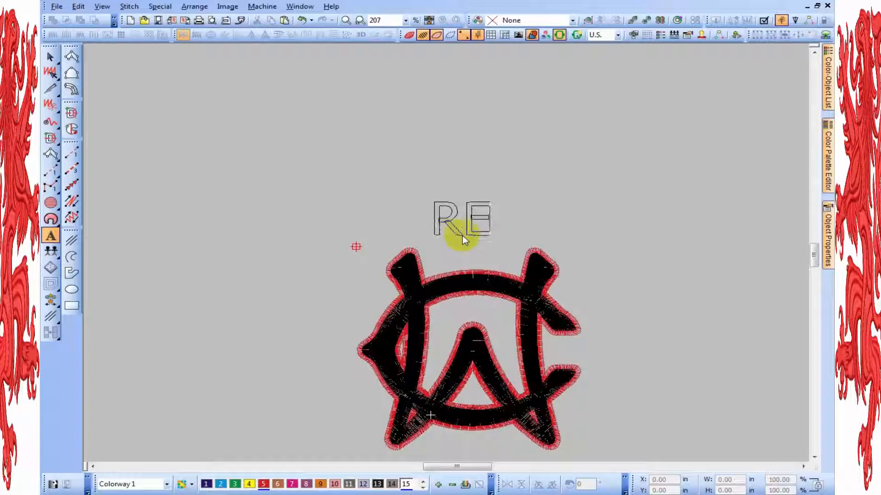
{"action": "type", "text": "U"}
{"action": "key", "text": "BackSpace"}
{"action": "key", "text": "BackSpace"}
{"action": "type", "text": "EGULAR"}
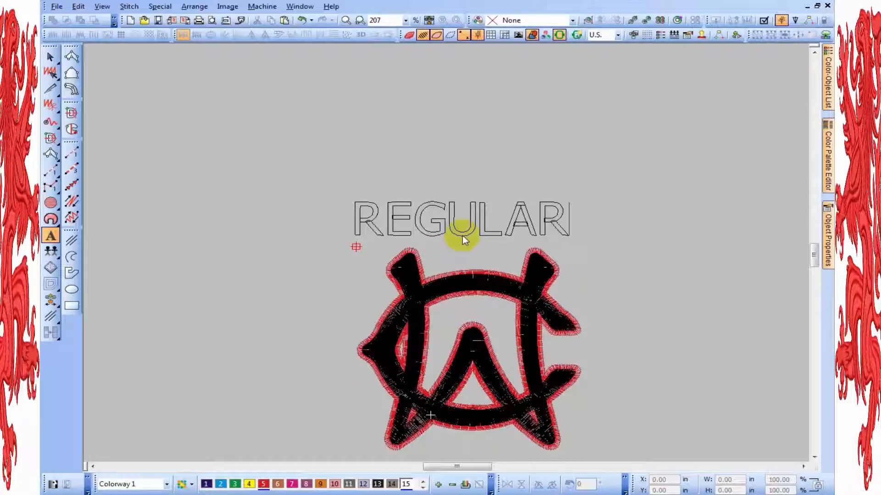
{"action": "type", "text": " STIT"}
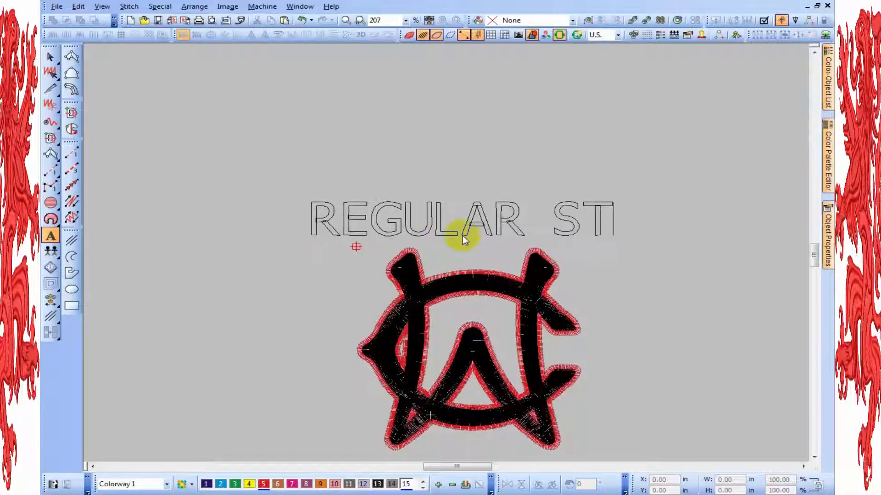
{"action": "type", "text": "CH"}
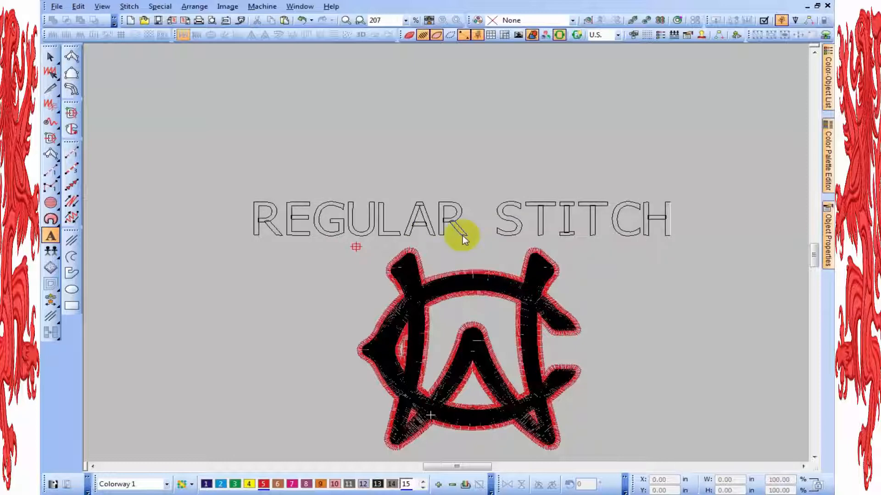
{"action": "key", "text": "Return"}
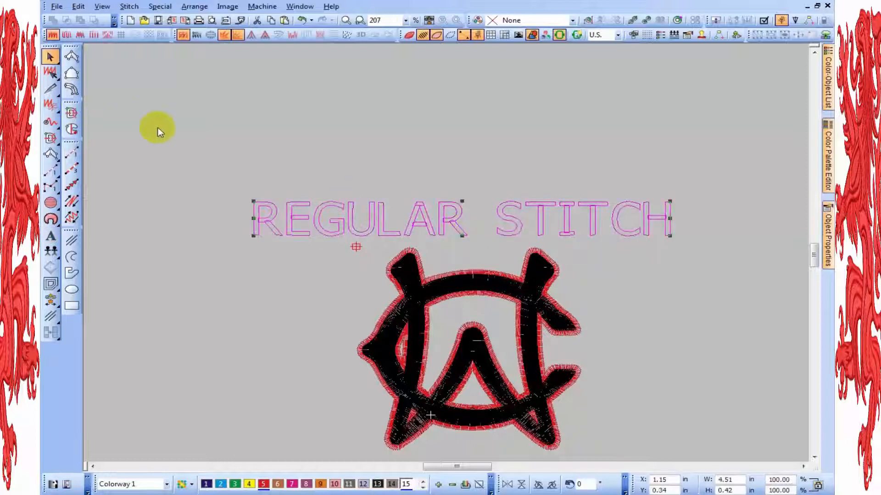
- Recolour the "REGULAR STITCH" lettering green with colour 3, checking it in realistic view before returning to plain stitches
{"action": "key", "text": "Escape"}
{"action": "key", "text": "t"}
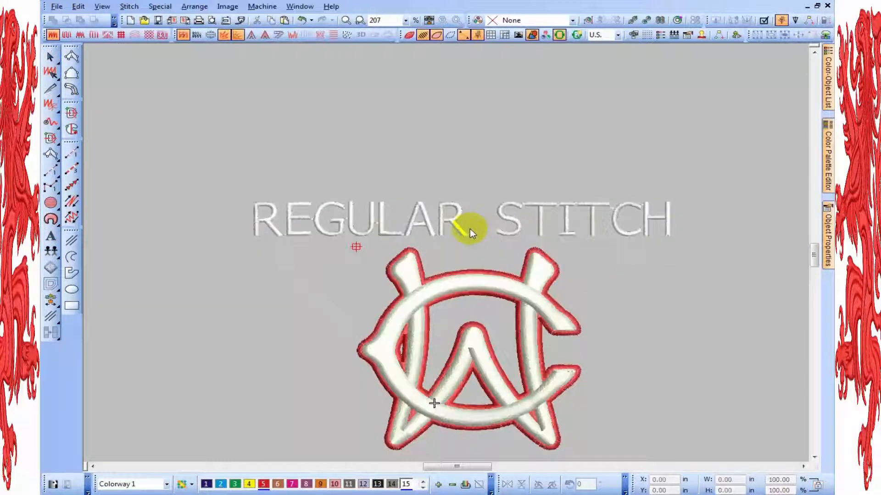
{"action": "left_click", "coordinate": [468, 226]}
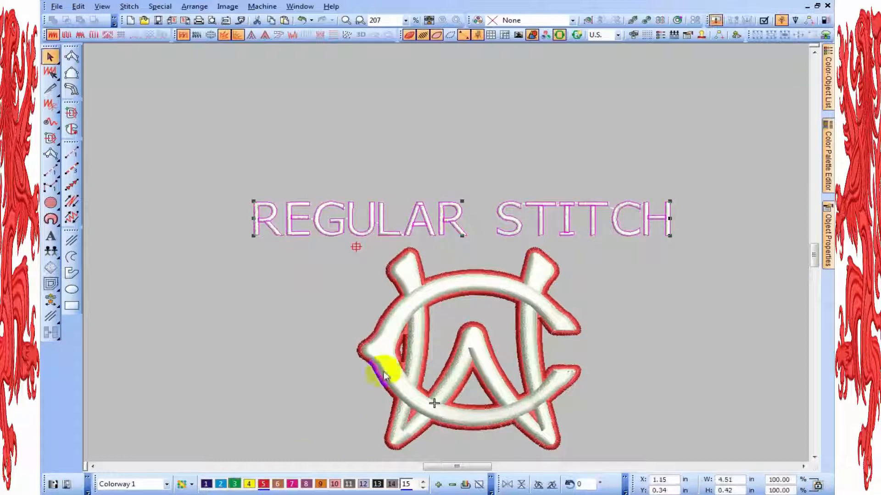
{"action": "key", "text": "Escape"}
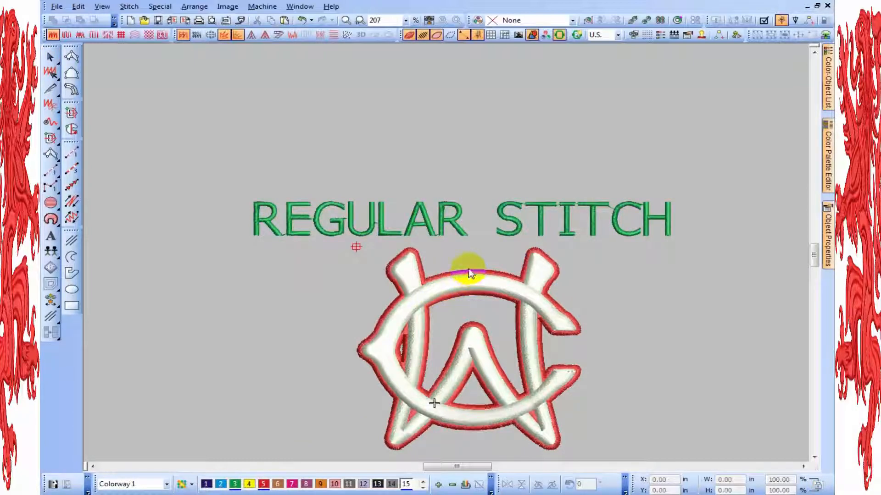
{"action": "key", "text": "t"}
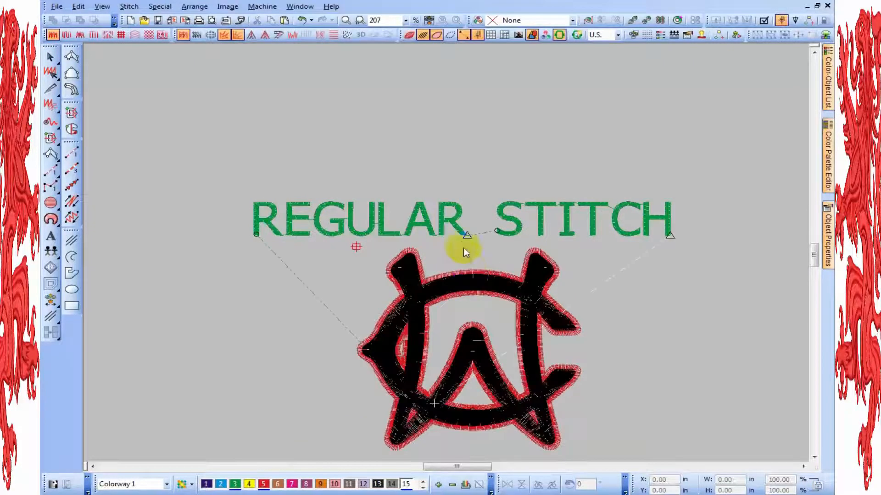
- Delete the "REGULAR STITCH" lettering and display the logo in realistic stitch view
{"action": "left_click", "coordinate": [452, 226]}
{"action": "key", "text": "Delete"}
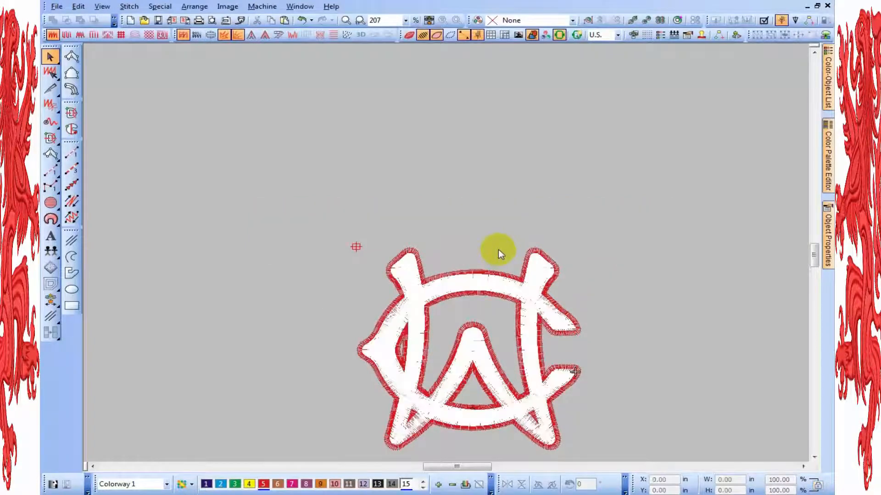
{"action": "key", "text": "t"}
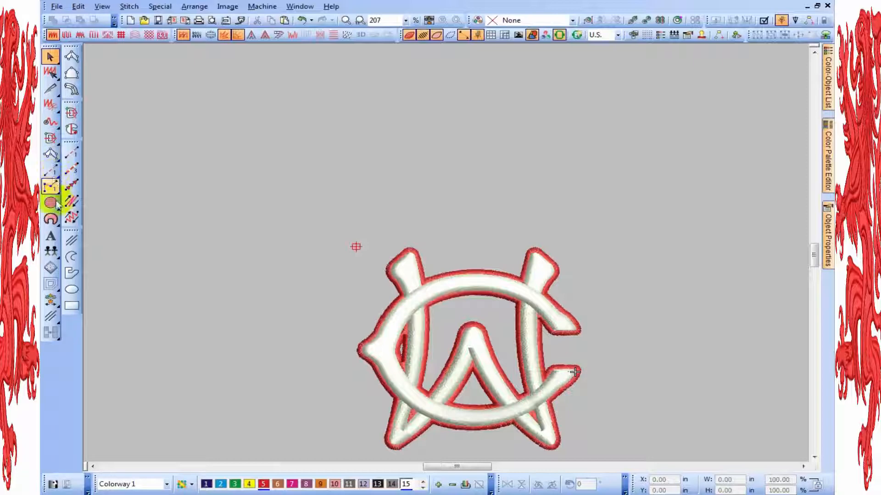
- Add the lettering "3D" above the logo and colour it green with colour 3
{"action": "left_click", "coordinate": [51, 235]}
{"action": "left_click", "coordinate": [452, 216]}
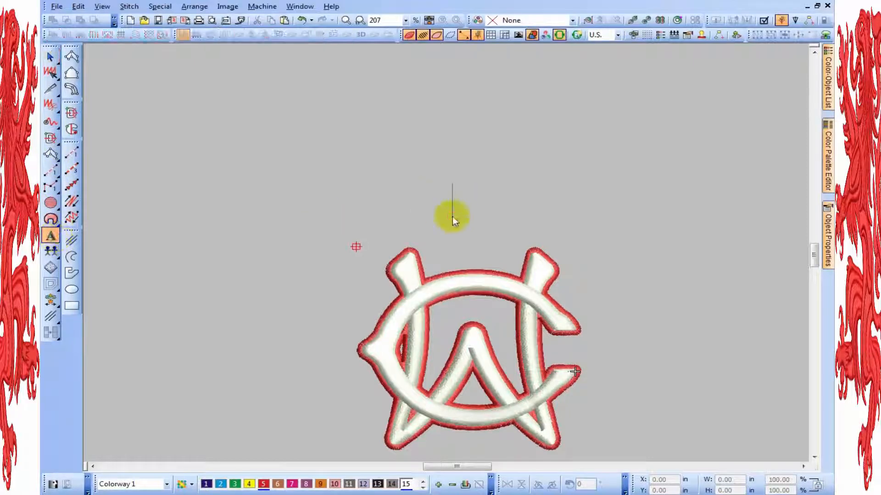
{"action": "type", "text": "3D"}
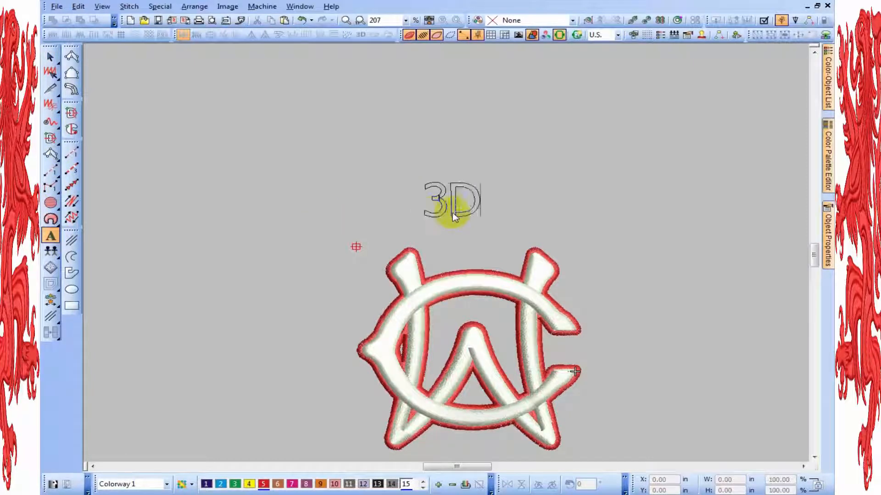
{"action": "key", "text": "Return"}
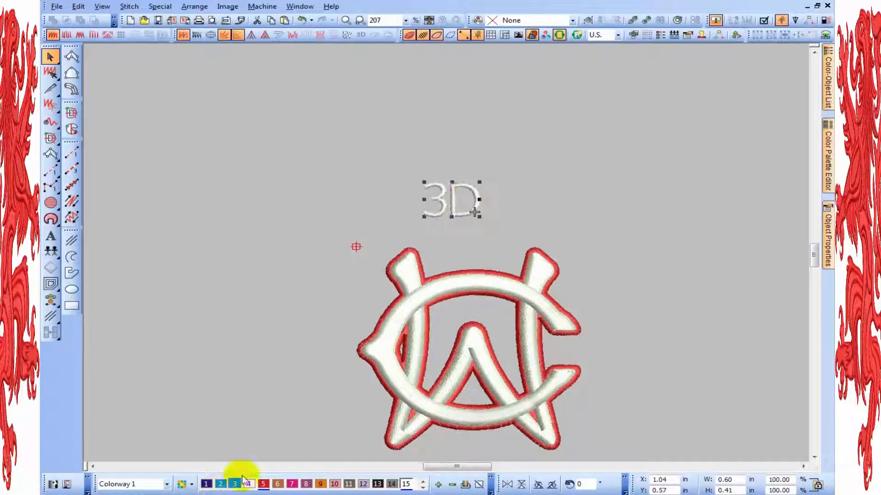
{"action": "left_click", "coordinate": [221, 486]}
{"action": "left_click_drag", "start_coordinate": [442, 212], "coordinate": [481, 242]}
{"action": "key", "text": "Escape"}
{"action": "scroll", "coordinate": [482, 258], "scroll_direction": "up", "scroll_amount": 1}
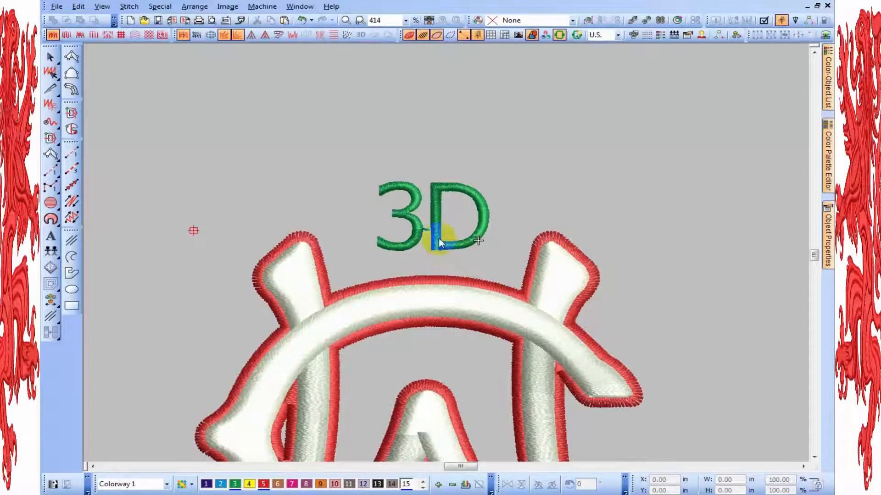
- Delete the green "3D" lettering and add "OR PUFF STITCH" above the logo in its place
{"action": "left_click", "coordinate": [439, 243]}
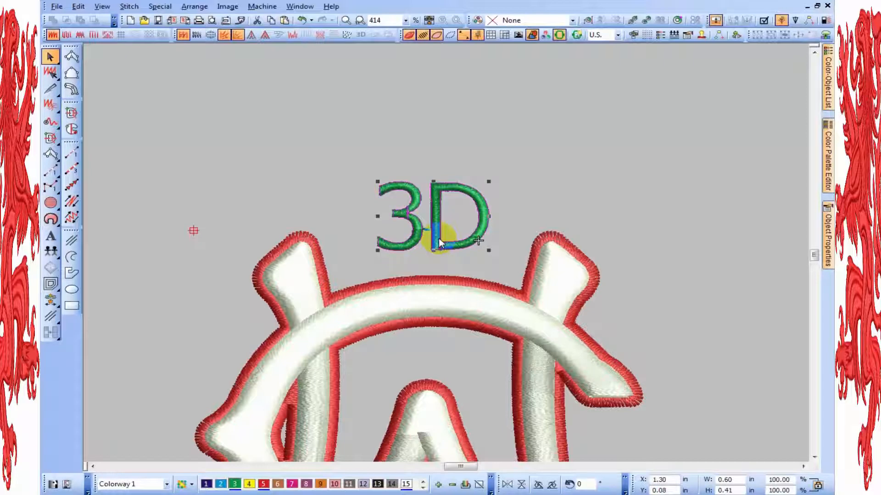
{"action": "key", "text": "Delete"}
{"action": "left_click", "coordinate": [72, 240]}
{"action": "left_click", "coordinate": [52, 236]}
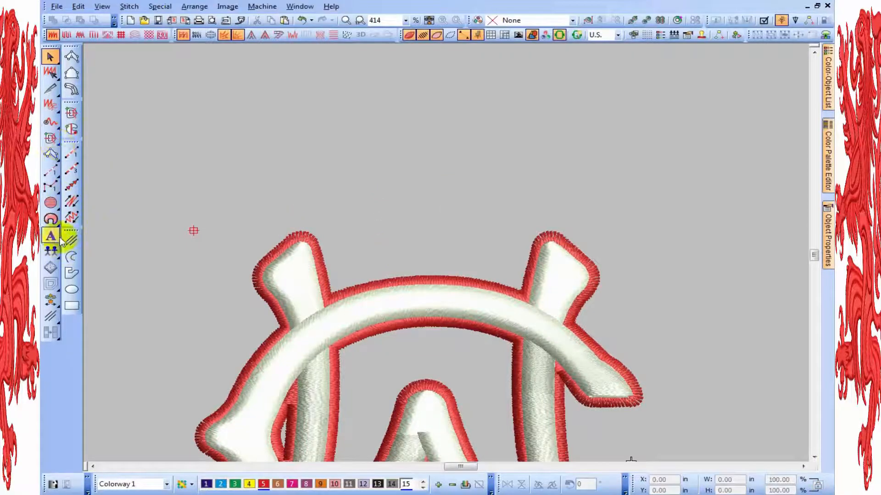
{"action": "left_click", "coordinate": [403, 211]}
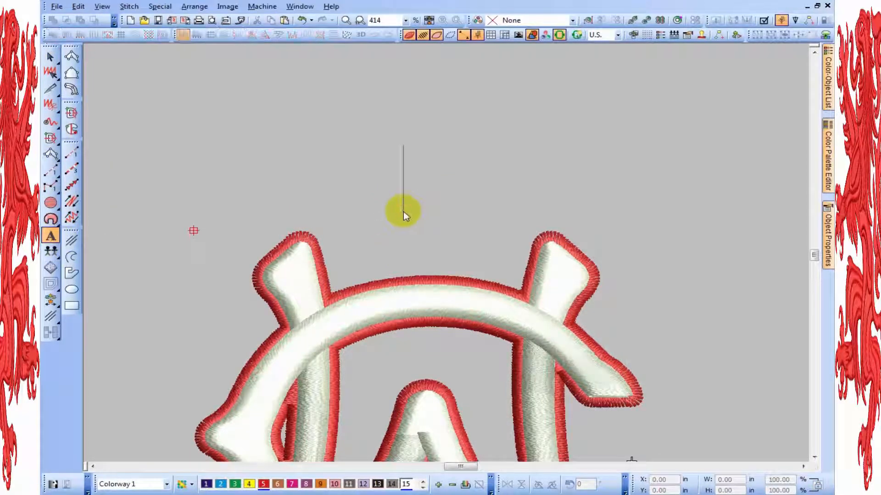
{"action": "type", "text": "OR"}
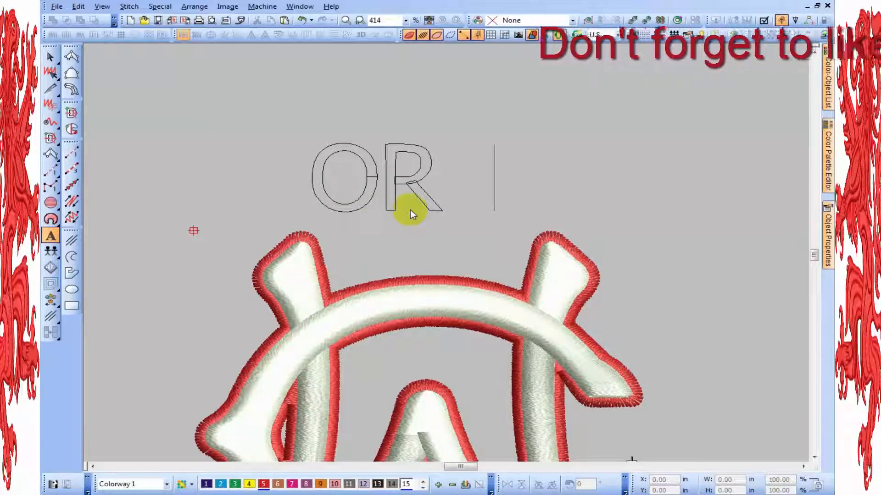
{"action": "type", "text": " PUF"}
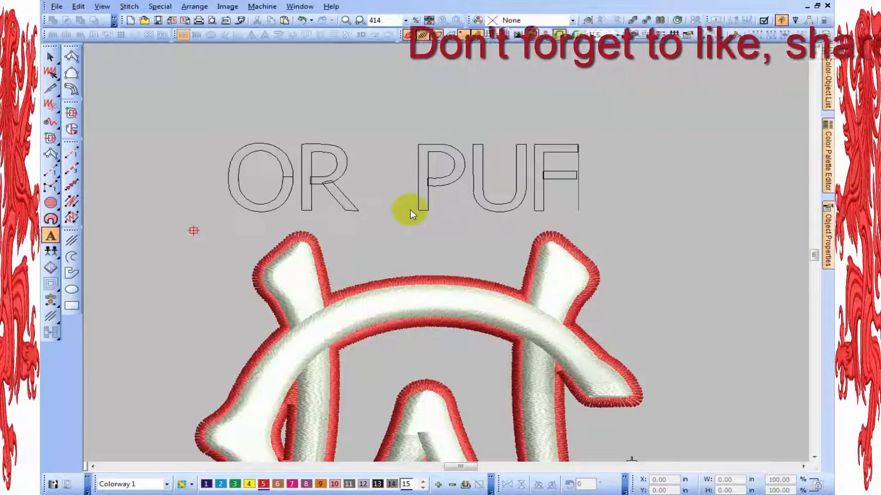
{"action": "type", "text": "F STITCH"}
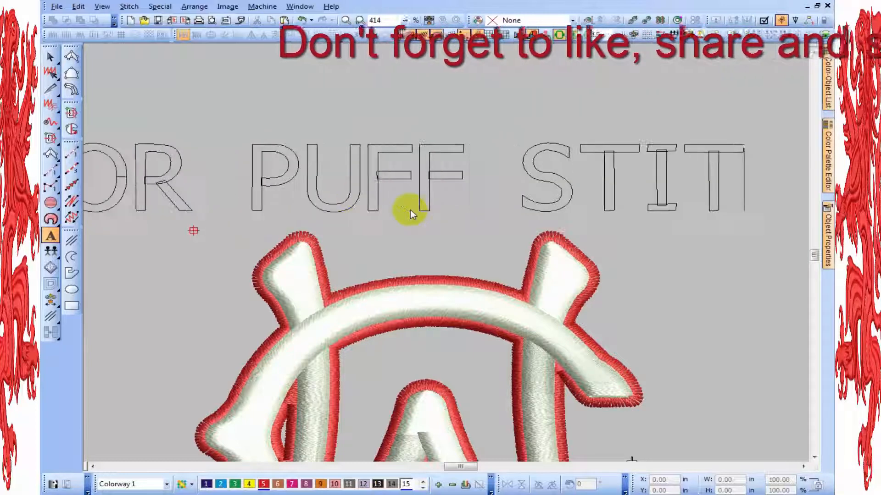
{"action": "left_click", "coordinate": [50, 56]}
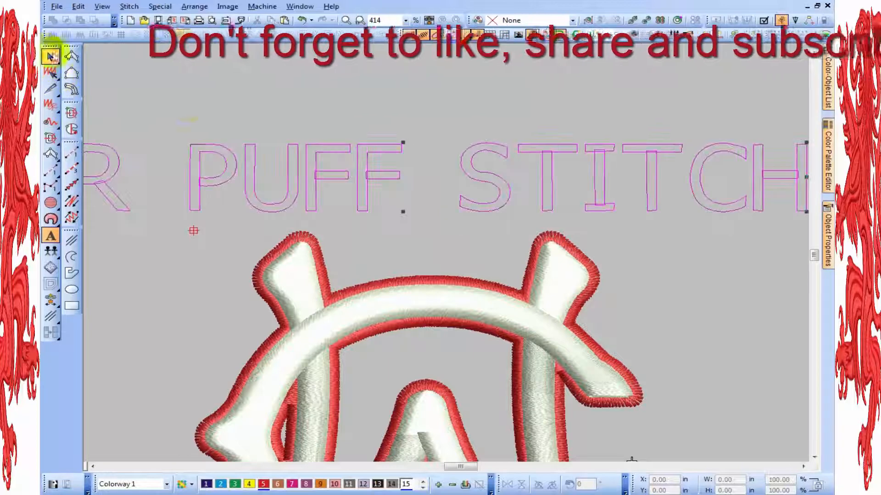
- Colour the "OR PUFF STITCH" lettering green with colour 3, then delete it from above the logo
{"action": "scroll", "coordinate": [449, 257], "scroll_direction": "down", "scroll_amount": 1}
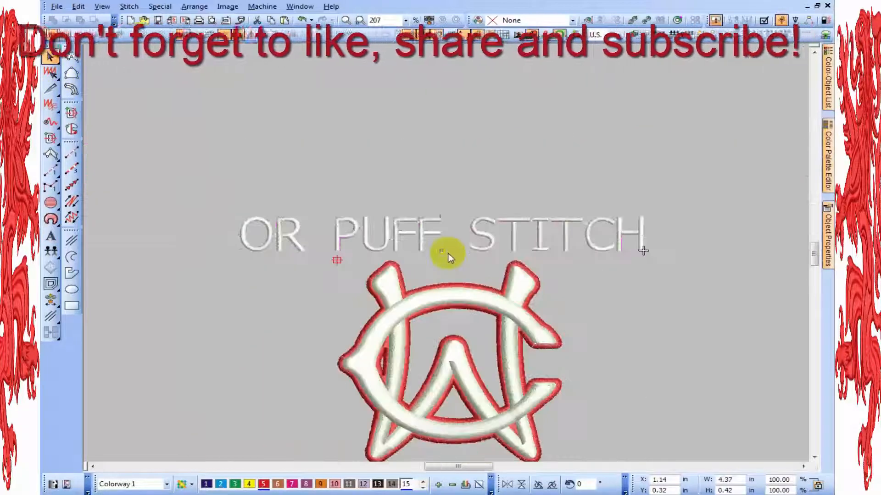
{"action": "left_click", "coordinate": [423, 232]}
{"action": "left_click", "coordinate": [235, 484]}
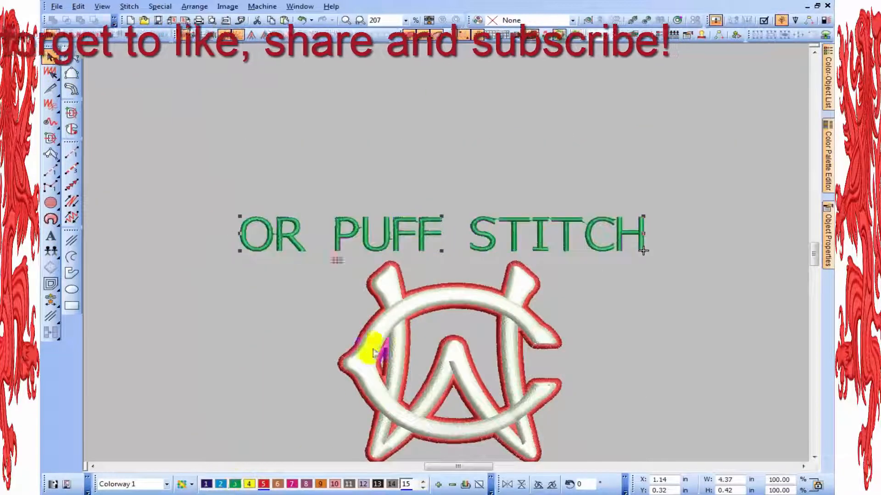
{"action": "key", "text": "Escape"}
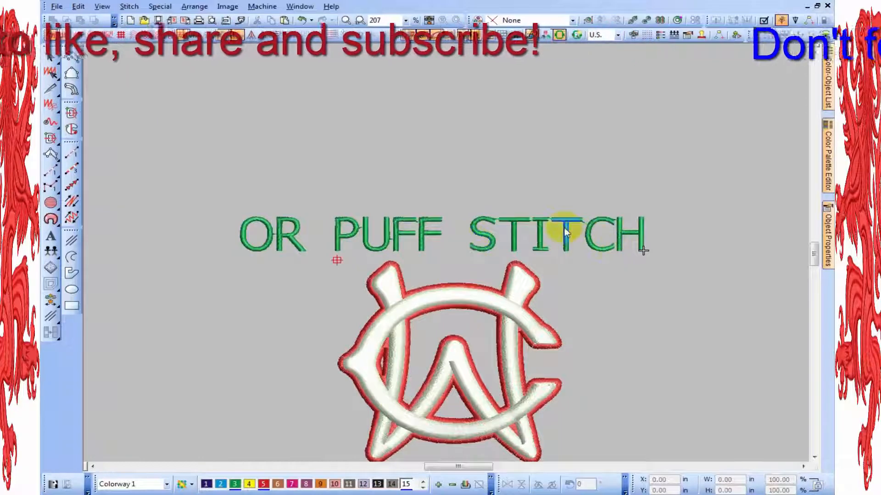
{"action": "key", "text": "Delete"}
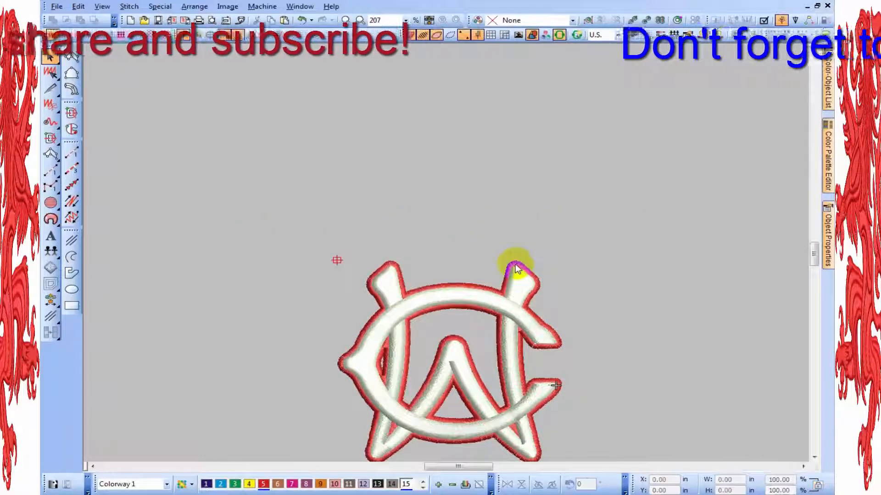
- Fit the whole logo in view without realistic rendering and travel through the red outline's stitching sequence from the first stitch
{"action": "key", "text": "0"}
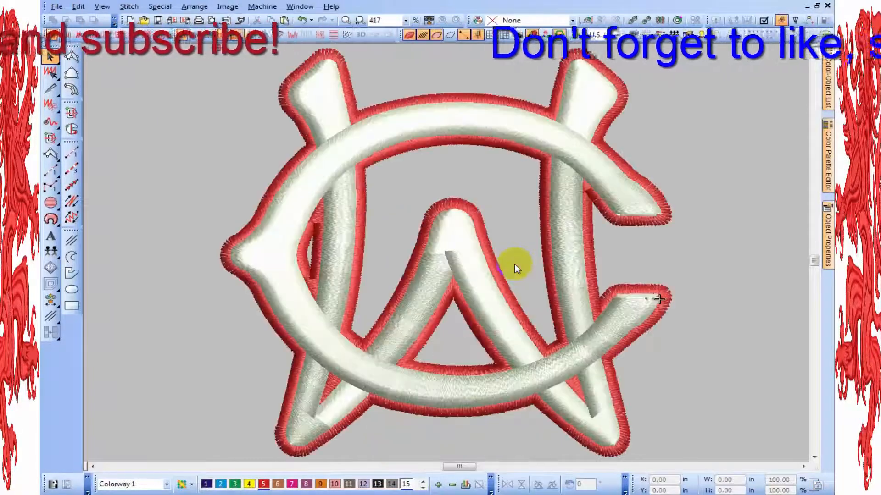
{"action": "key", "text": "t"}
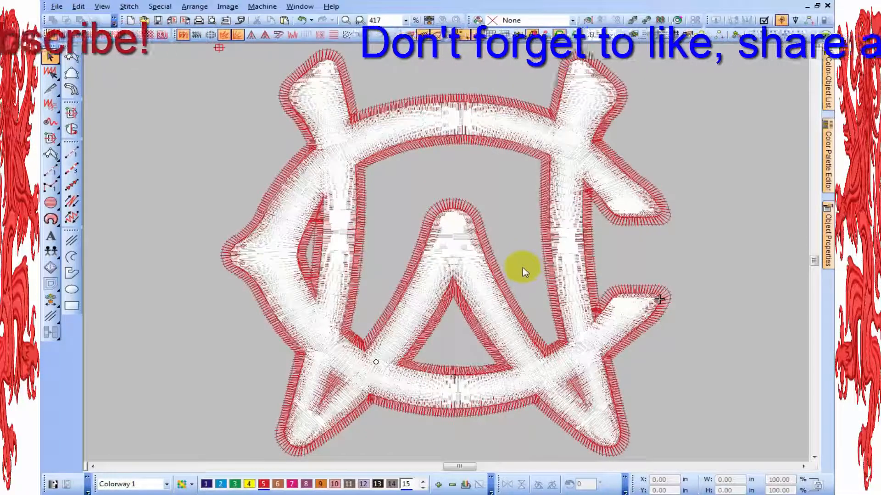
{"action": "key", "text": "Home"}
{"action": "key", "text": "Down"}
{"action": "key", "text": "Down"}
{"action": "key", "text": "Down"}
{"action": "key", "text": "Down"}
{"action": "key", "text": "Down"}
{"action": "key", "text": "Down"}
{"action": "key", "text": "Down"}
{"action": "key", "text": "Down"}
{"action": "key", "text": "Down"}
{"action": "key", "text": "Down"}
{"action": "key", "text": "Down"}
{"action": "key", "text": "Down"}
{"action": "key", "text": "Down"}
{"action": "key", "text": "Down"}
{"action": "key", "text": "Down"}
{"action": "key", "text": "Down"}
{"action": "key", "text": "Down"}
{"action": "key", "text": "Down"}
{"action": "key", "text": "Down"}
{"action": "key", "text": "Down"}
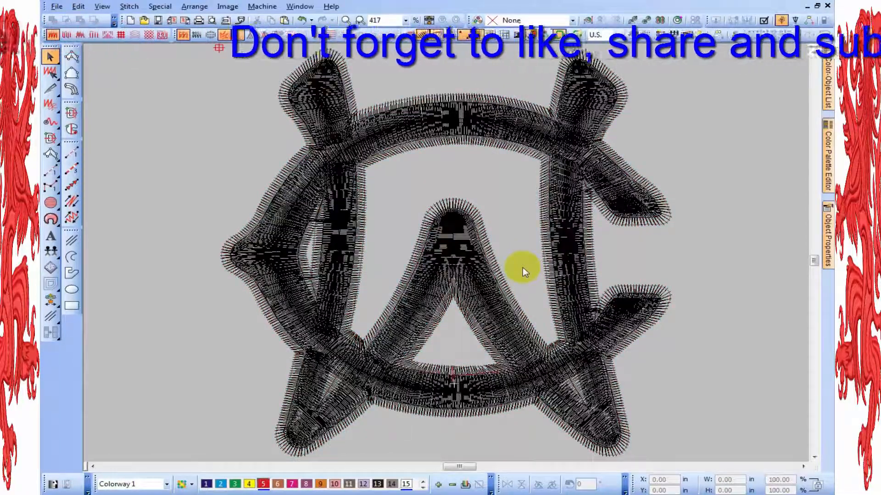
{"action": "key", "text": "Down"}
{"action": "key", "text": "Down"}
{"action": "key", "text": "Down"}
{"action": "key", "text": "Down"}
{"action": "key", "text": "Down"}
{"action": "key", "text": "Down"}
{"action": "key", "text": "Down"}
{"action": "key", "text": "Down"}
{"action": "key", "text": "Down"}
{"action": "key", "text": "Down"}
{"action": "key", "text": "Down"}
{"action": "key", "text": "Down"}
{"action": "key", "text": "Down"}
{"action": "key", "text": "Down"}
{"action": "key", "text": "Down"}
{"action": "key", "text": "Down"}
{"action": "key", "text": "Down"}
{"action": "key", "text": "Down"}
{"action": "key", "text": "Down"}
{"action": "key", "text": "Down"}
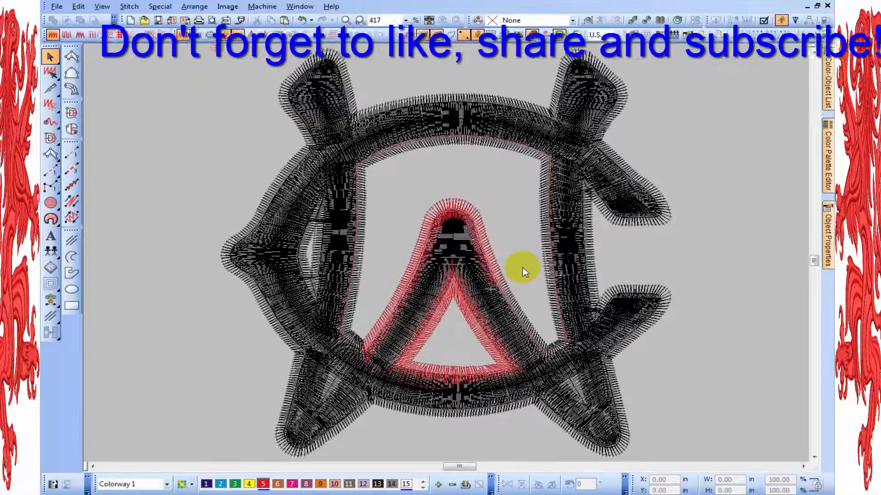
{"action": "key", "text": "Down"}
{"action": "key", "text": "Down"}
{"action": "key", "text": "Down"}
{"action": "key", "text": "Down"}
{"action": "key", "text": "Down"}
{"action": "key", "text": "Down"}
{"action": "key", "text": "Down"}
{"action": "key", "text": "Down"}
{"action": "key", "text": "Down"}
{"action": "key", "text": "Down"}
{"action": "key", "text": "Down"}
{"action": "key", "text": "Down"}
{"action": "key", "text": "Down"}
{"action": "key", "text": "Down"}
{"action": "key", "text": "Down"}
{"action": "key", "text": "Down"}
{"action": "key", "text": "Down"}
{"action": "key", "text": "Down"}
{"action": "key", "text": "Down"}
{"action": "key", "text": "Down"}
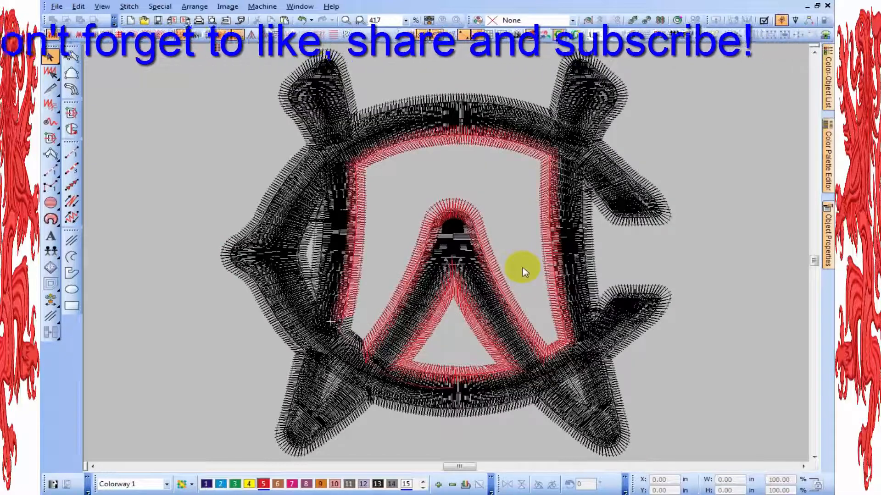
{"action": "key", "text": "Down"}
{"action": "key", "text": "Down"}
{"action": "key", "text": "Down"}
{"action": "key", "text": "Down"}
{"action": "key", "text": "Down"}
{"action": "key", "text": "Down"}
{"action": "key", "text": "Down"}
{"action": "key", "text": "Down"}
{"action": "key", "text": "Down"}
{"action": "key", "text": "Down"}
{"action": "key", "text": "Down"}
{"action": "key", "text": "Down"}
{"action": "key", "text": "Down"}
{"action": "key", "text": "Down"}
{"action": "key", "text": "Down"}
{"action": "key", "text": "Down"}
{"action": "key", "text": "Down"}
{"action": "key", "text": "Down"}
{"action": "key", "text": "Down"}
{"action": "key", "text": "Down"}
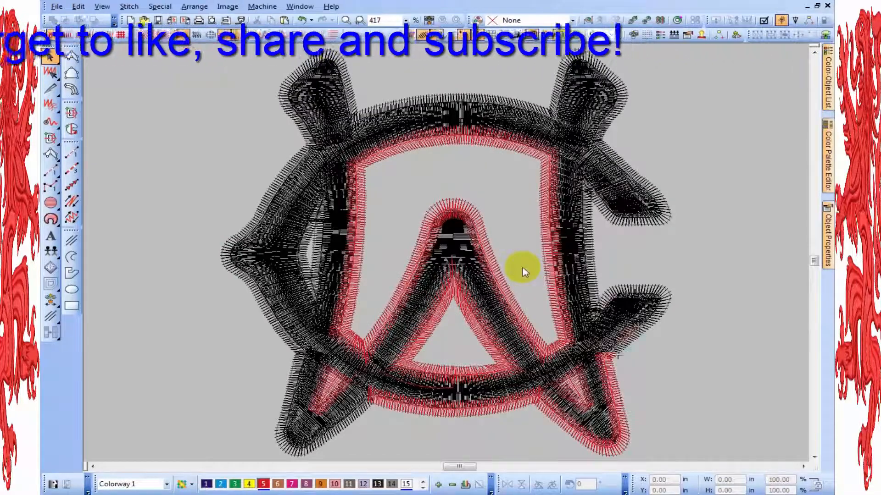
{"action": "key", "text": "Down"}
{"action": "key", "text": "Down"}
{"action": "key", "text": "Down"}
{"action": "key", "text": "Down"}
{"action": "key", "text": "Down"}
{"action": "key", "text": "Down"}
{"action": "key", "text": "Down"}
{"action": "key", "text": "Down"}
{"action": "key", "text": "Down"}
{"action": "key", "text": "Down"}
{"action": "key", "text": "Down"}
{"action": "key", "text": "Down"}
{"action": "key", "text": "Down"}
{"action": "key", "text": "Down"}
{"action": "key", "text": "Down"}
{"action": "key", "text": "Down"}
{"action": "key", "text": "Down"}
{"action": "key", "text": "Down"}
{"action": "key", "text": "Down"}
{"action": "key", "text": "Down"}
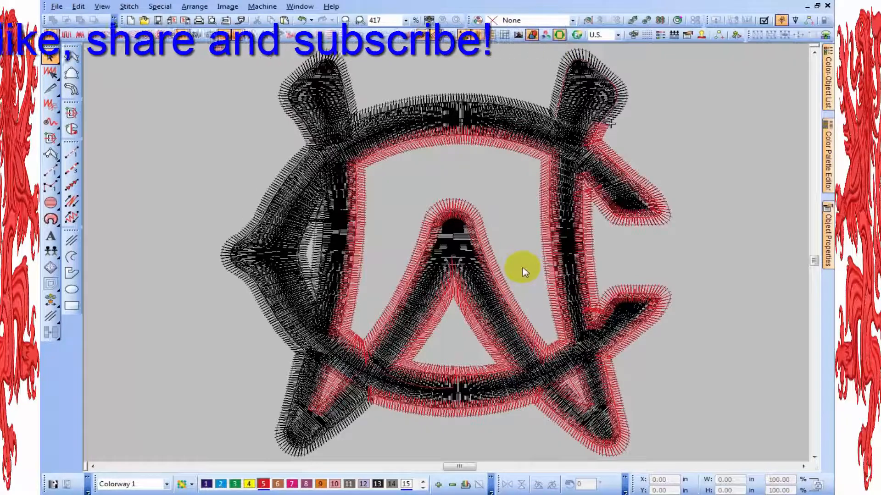
{"action": "key", "text": "Down"}
{"action": "key", "text": "Down"}
{"action": "key", "text": "Down"}
{"action": "key", "text": "Down"}
{"action": "key", "text": "Down"}
{"action": "key", "text": "Down"}
{"action": "key", "text": "Down"}
{"action": "key", "text": "Down"}
{"action": "key", "text": "Down"}
{"action": "key", "text": "Down"}
{"action": "key", "text": "Down"}
{"action": "key", "text": "Down"}
{"action": "key", "text": "Down"}
{"action": "key", "text": "Down"}
{"action": "key", "text": "Down"}
{"action": "key", "text": "Down"}
{"action": "key", "text": "Down"}
{"action": "key", "text": "Down"}
{"action": "key", "text": "Down"}
{"action": "key", "text": "Down"}
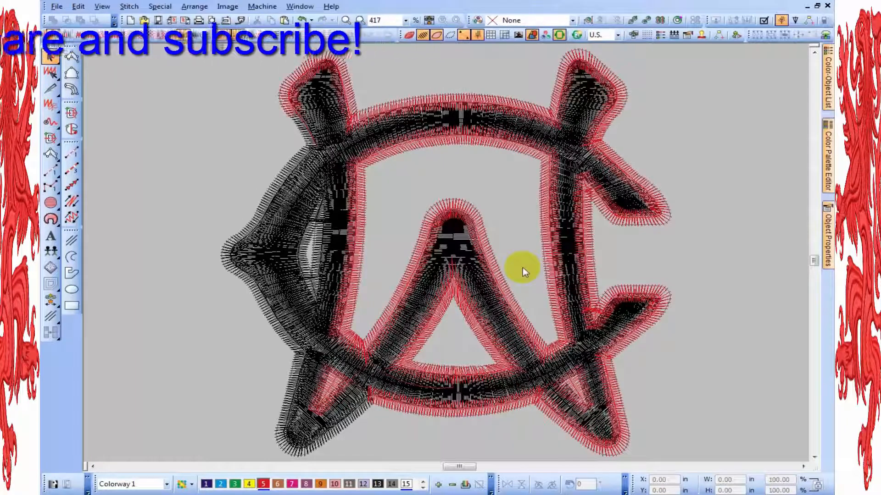
{"action": "key", "text": "Down"}
{"action": "key", "text": "Down"}
{"action": "key", "text": "Down"}
{"action": "key", "text": "Down"}
{"action": "key", "text": "Down"}
{"action": "key", "text": "Down"}
{"action": "key", "text": "Down"}
{"action": "key", "text": "Down"}
{"action": "key", "text": "Down"}
{"action": "key", "text": "Down"}
{"action": "key", "text": "Down"}
{"action": "key", "text": "Down"}
{"action": "key", "text": "Down"}
{"action": "key", "text": "Down"}
{"action": "key", "text": "Down"}
{"action": "key", "text": "Down"}
{"action": "key", "text": "Down"}
{"action": "key", "text": "Down"}
{"action": "key", "text": "Down"}
{"action": "key", "text": "Down"}
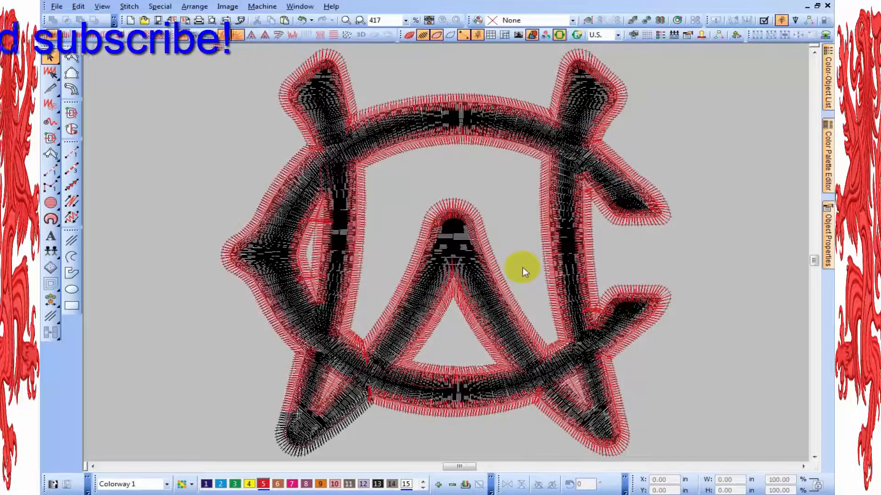
- Travel through the rest of the red outline and all the white satin fills up to the logo's last stitch
{"action": "key", "text": "Down"}
{"action": "key", "text": "Down"}
{"action": "key", "text": "Down"}
{"action": "key", "text": "Down"}
{"action": "key", "text": "Down"}
{"action": "key", "text": "Down"}
{"action": "key", "text": "Down"}
{"action": "key", "text": "Down"}
{"action": "key", "text": "Down"}
{"action": "key", "text": "Down"}
{"action": "key", "text": "Down"}
{"action": "key", "text": "Down"}
{"action": "key", "text": "Down"}
{"action": "key", "text": "Down"}
{"action": "key", "text": "Down"}
{"action": "key", "text": "Down"}
{"action": "key", "text": "Down"}
{"action": "key", "text": "Down"}
{"action": "key", "text": "Down"}
{"action": "key", "text": "Down"}
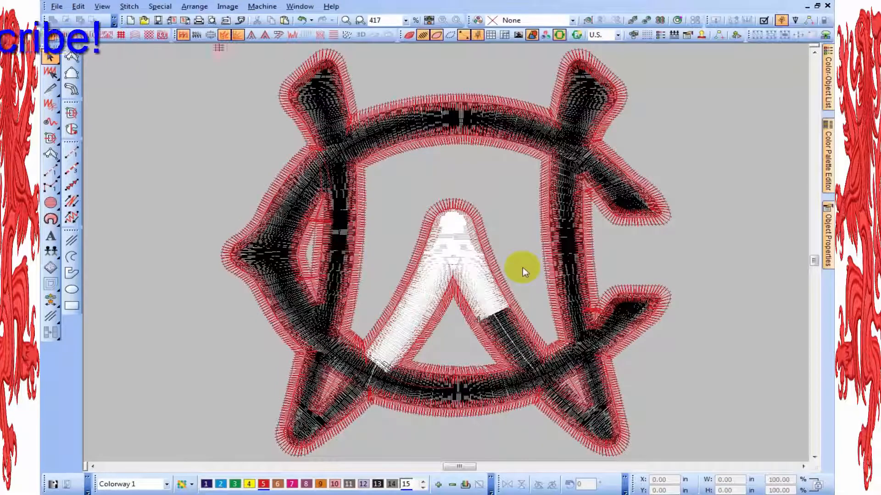
{"action": "key", "text": "Down"}
{"action": "key", "text": "Down"}
{"action": "key", "text": "Down"}
{"action": "key", "text": "Down"}
{"action": "key", "text": "Down"}
{"action": "key", "text": "Down"}
{"action": "key", "text": "Down"}
{"action": "key", "text": "Down"}
{"action": "key", "text": "Down"}
{"action": "key", "text": "Down"}
{"action": "key", "text": "Down"}
{"action": "key", "text": "Down"}
{"action": "key", "text": "Down"}
{"action": "key", "text": "Down"}
{"action": "key", "text": "Down"}
{"action": "key", "text": "Down"}
{"action": "key", "text": "Down"}
{"action": "key", "text": "Down"}
{"action": "key", "text": "Down"}
{"action": "key", "text": "Down"}
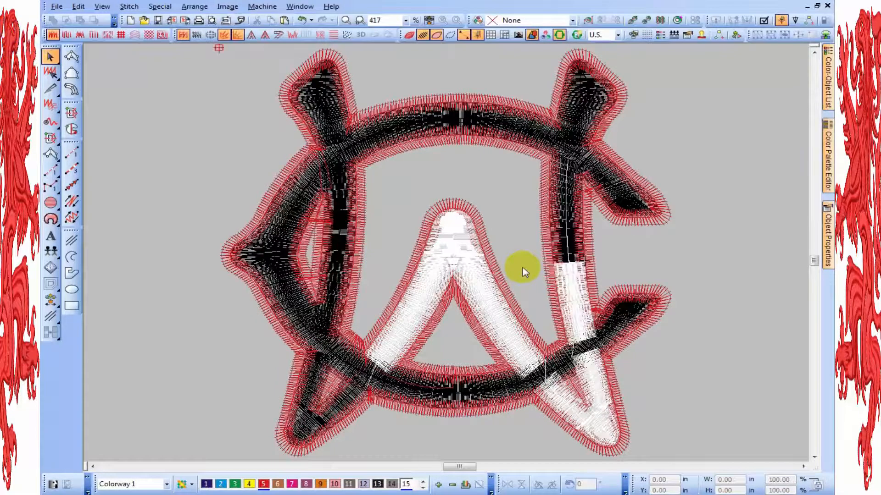
{"action": "key", "text": "Down"}
{"action": "key", "text": "Down"}
{"action": "key", "text": "Down"}
{"action": "key", "text": "Down"}
{"action": "key", "text": "Down"}
{"action": "key", "text": "Down"}
{"action": "key", "text": "Down"}
{"action": "key", "text": "Down"}
{"action": "key", "text": "Down"}
{"action": "key", "text": "Down"}
{"action": "key", "text": "Down"}
{"action": "key", "text": "Down"}
{"action": "key", "text": "Down"}
{"action": "key", "text": "Down"}
{"action": "key", "text": "Down"}
{"action": "key", "text": "Down"}
{"action": "key", "text": "Down"}
{"action": "key", "text": "Down"}
{"action": "key", "text": "Down"}
{"action": "key", "text": "Down"}
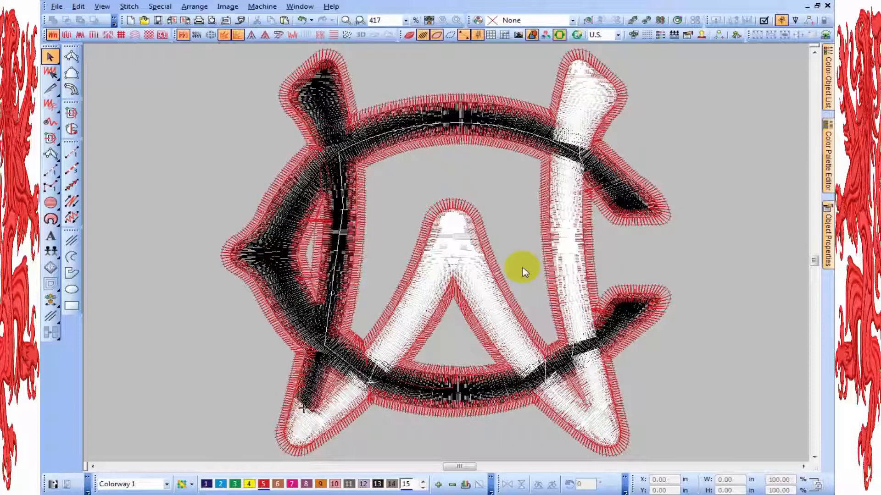
{"action": "key", "text": "Down"}
{"action": "key", "text": "Down"}
{"action": "key", "text": "Down"}
{"action": "key", "text": "Down"}
{"action": "key", "text": "Down"}
{"action": "key", "text": "Down"}
{"action": "key", "text": "Down"}
{"action": "key", "text": "Down"}
{"action": "key", "text": "Down"}
{"action": "key", "text": "Down"}
{"action": "key", "text": "Down"}
{"action": "key", "text": "Down"}
{"action": "key", "text": "Down"}
{"action": "key", "text": "Down"}
{"action": "key", "text": "Down"}
{"action": "key", "text": "Down"}
{"action": "key", "text": "Down"}
{"action": "key", "text": "Down"}
{"action": "key", "text": "Down"}
{"action": "key", "text": "Down"}
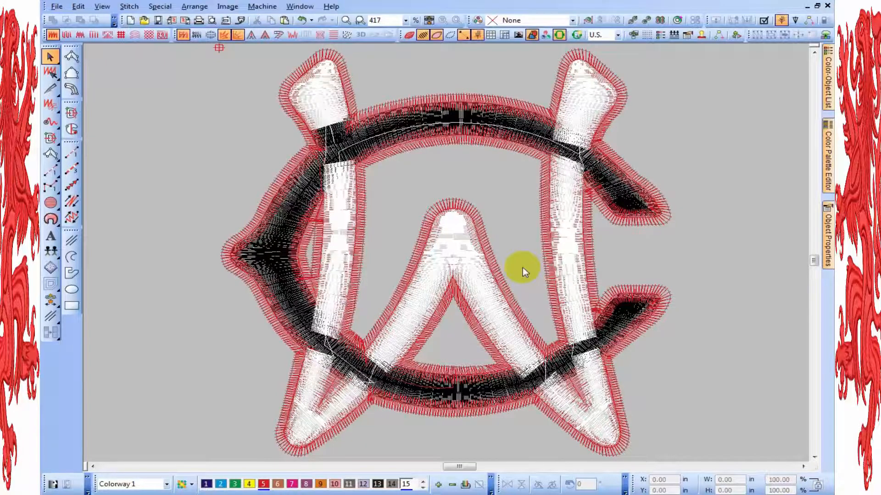
{"action": "key", "text": "Down"}
{"action": "key", "text": "Down"}
{"action": "key", "text": "Down"}
{"action": "key", "text": "Down"}
{"action": "key", "text": "Down"}
{"action": "key", "text": "Down"}
{"action": "key", "text": "Down"}
{"action": "key", "text": "Down"}
{"action": "key", "text": "Down"}
{"action": "key", "text": "Down"}
{"action": "key", "text": "Down"}
{"action": "key", "text": "Down"}
{"action": "key", "text": "Down"}
{"action": "key", "text": "Down"}
{"action": "key", "text": "Down"}
{"action": "key", "text": "Down"}
{"action": "key", "text": "Down"}
{"action": "key", "text": "Down"}
{"action": "key", "text": "Down"}
{"action": "key", "text": "Down"}
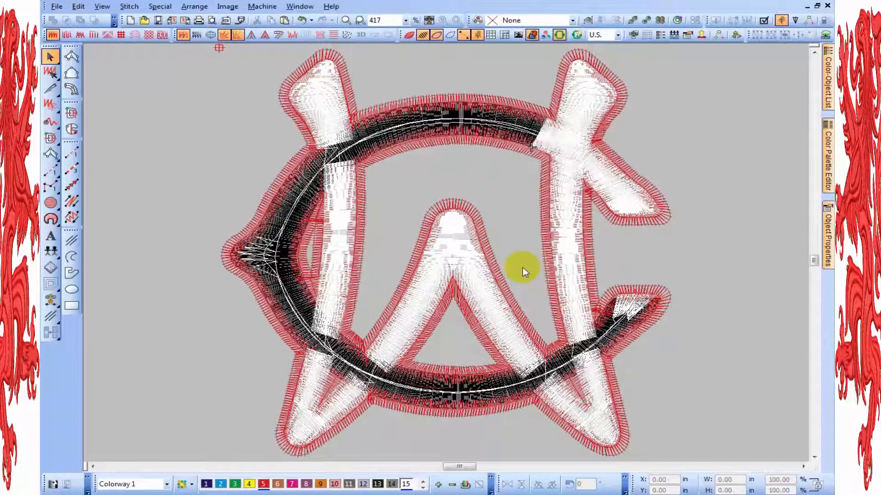
{"action": "key", "text": "Down"}
{"action": "key", "text": "Down"}
{"action": "key", "text": "Down"}
{"action": "key", "text": "Down"}
{"action": "key", "text": "Down"}
{"action": "key", "text": "Down"}
{"action": "key", "text": "Down"}
{"action": "key", "text": "Down"}
{"action": "key", "text": "Down"}
{"action": "key", "text": "Down"}
{"action": "key", "text": "Down"}
{"action": "key", "text": "Down"}
{"action": "key", "text": "Down"}
{"action": "key", "text": "Down"}
{"action": "key", "text": "Down"}
{"action": "key", "text": "Down"}
{"action": "key", "text": "Down"}
{"action": "key", "text": "Down"}
{"action": "key", "text": "Down"}
{"action": "key", "text": "Down"}
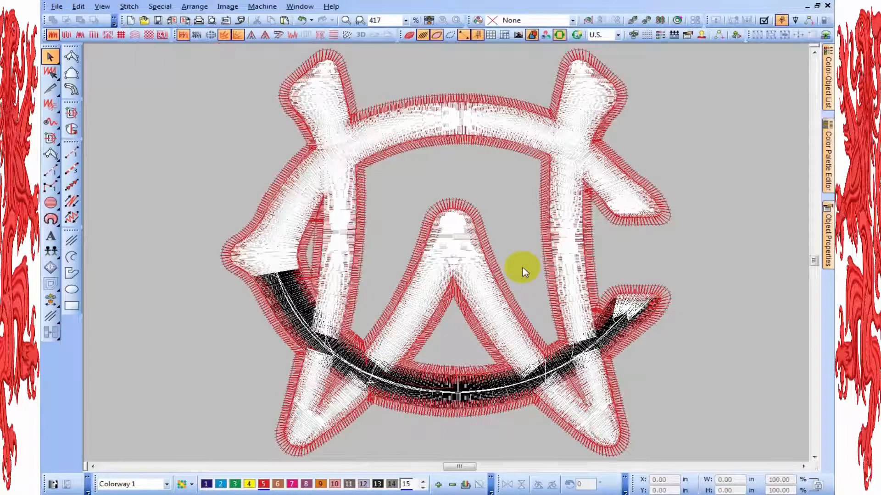
{"action": "key", "text": "Down"}
{"action": "key", "text": "Down"}
{"action": "key", "text": "Down"}
{"action": "key", "text": "Down"}
{"action": "key", "text": "Down"}
{"action": "key", "text": "Down"}
{"action": "key", "text": "Down"}
{"action": "key", "text": "Down"}
{"action": "key", "text": "Down"}
{"action": "key", "text": "Down"}
{"action": "key", "text": "Down"}
{"action": "key", "text": "Down"}
{"action": "key", "text": "Down"}
{"action": "key", "text": "Down"}
{"action": "key", "text": "Down"}
{"action": "key", "text": "Down"}
{"action": "key", "text": "Down"}
{"action": "key", "text": "Down"}
{"action": "key", "text": "Down"}
{"action": "key", "text": "Down"}
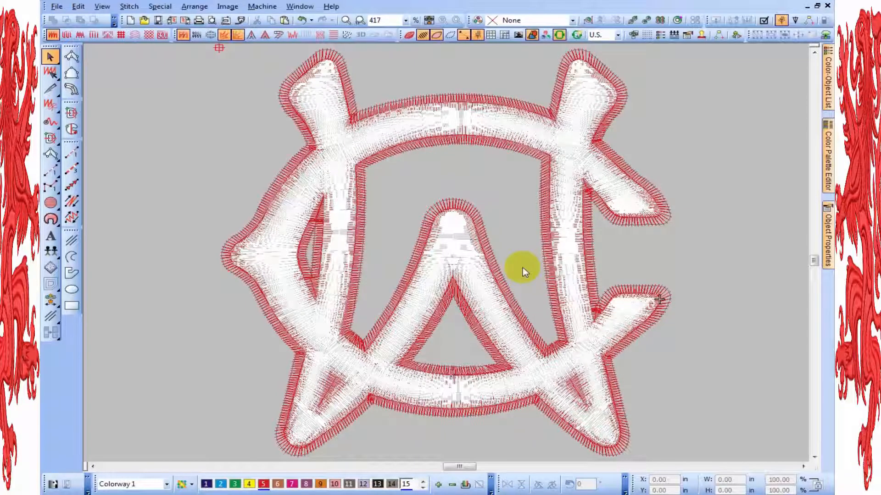
- Turn realistic stitch rendering back on and view the finished logo at different magnifications
{"action": "key", "text": "t"}
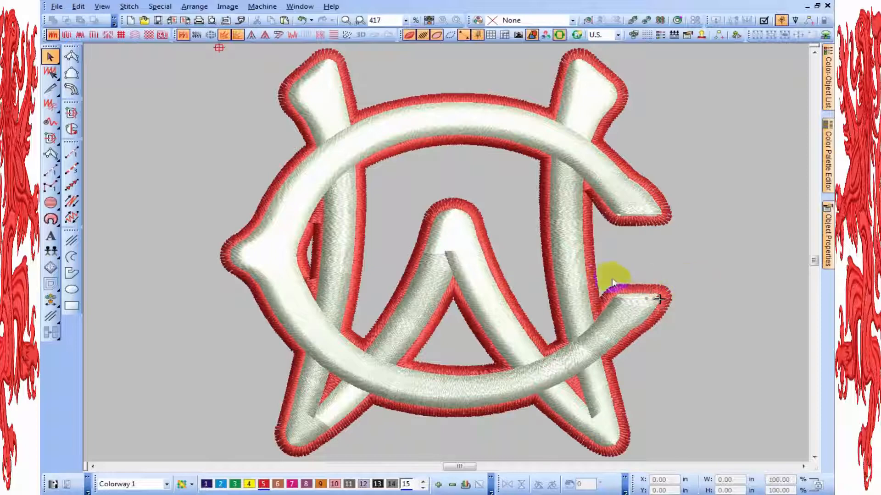
{"action": "scroll", "coordinate": [580, 270], "scroll_direction": "down", "scroll_amount": 2}
{"action": "scroll", "coordinate": [417, 243], "scroll_direction": "up", "scroll_amount": 1}
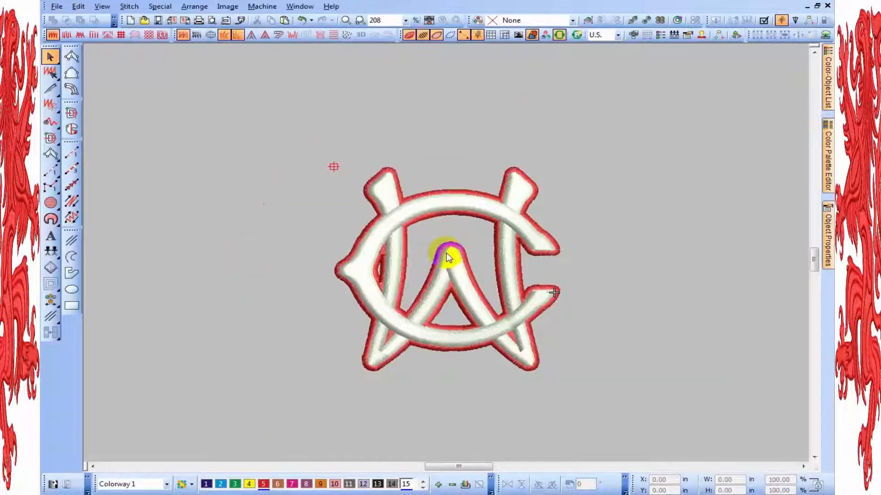
{"action": "scroll", "coordinate": [442, 270], "scroll_direction": "up", "scroll_amount": 1}
- Set the background colour of Colorway 1 to dark blue in the display options
{"action": "left_click", "coordinate": [182, 485]}
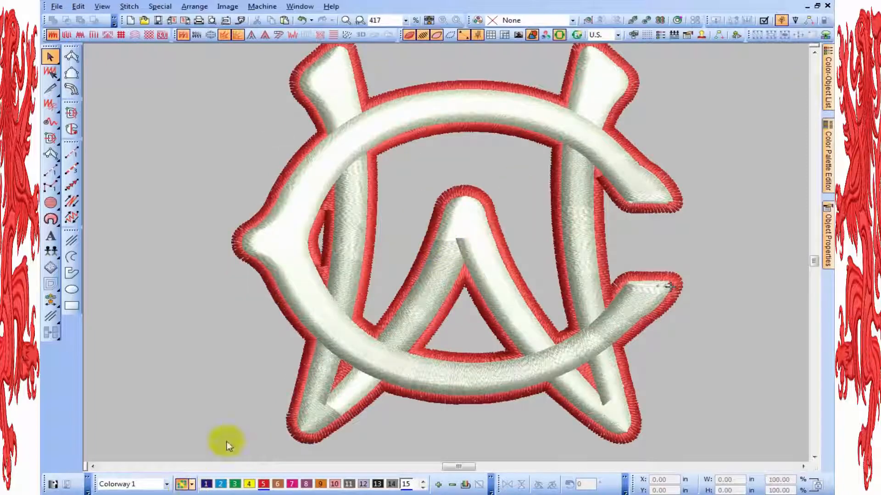
{"action": "left_click", "coordinate": [403, 150]}
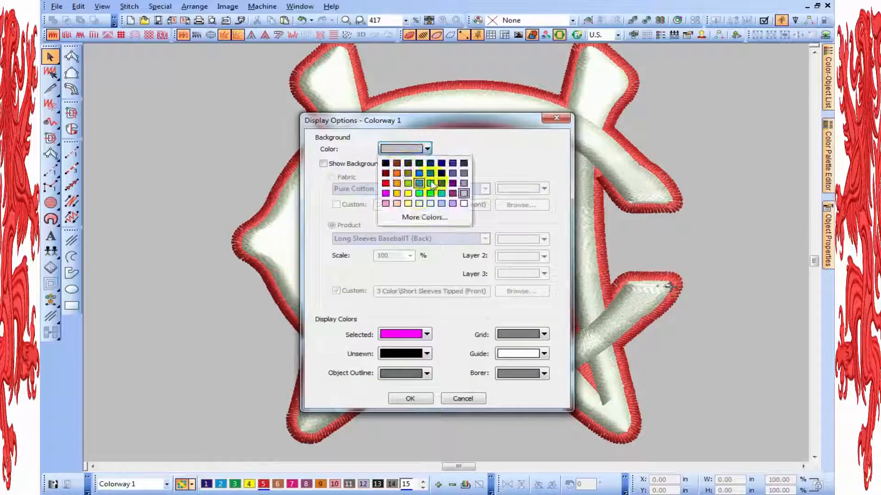
{"action": "left_click", "coordinate": [444, 162]}
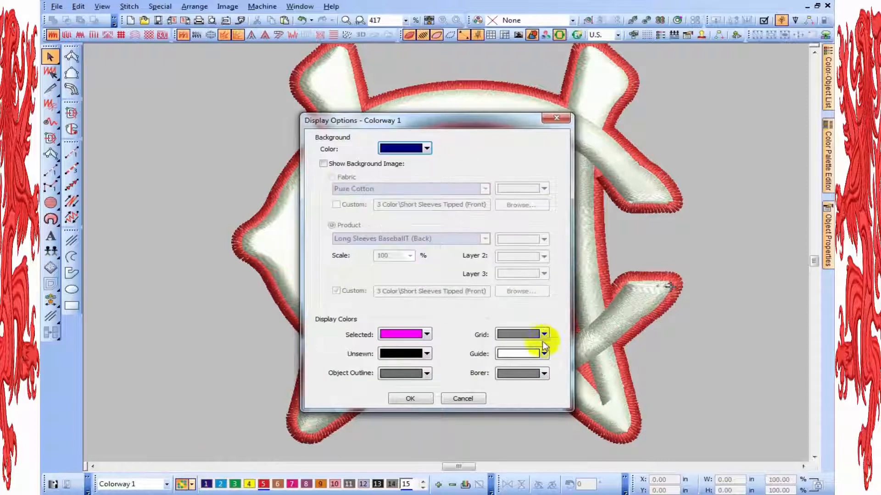
{"action": "left_click", "coordinate": [410, 399]}
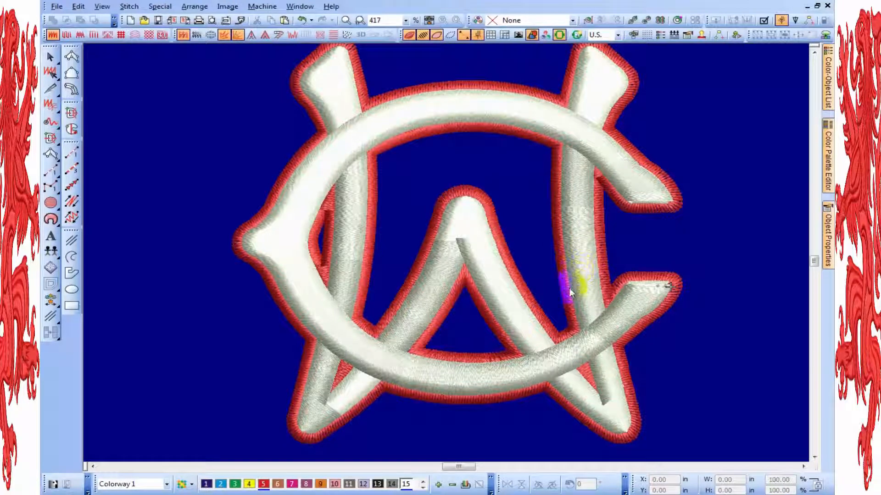
{"action": "scroll", "coordinate": [469, 233], "scroll_direction": "down", "scroll_amount": 1}
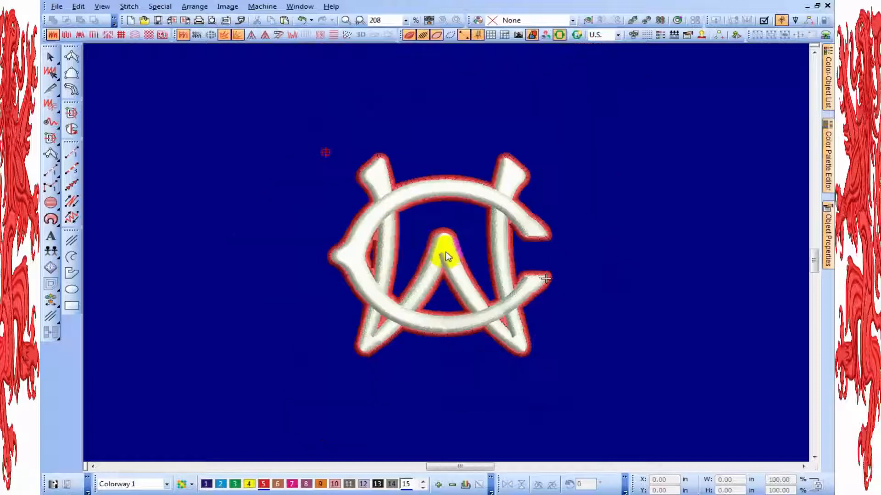
{"action": "scroll", "coordinate": [446, 253], "scroll_direction": "up", "scroll_amount": 1}
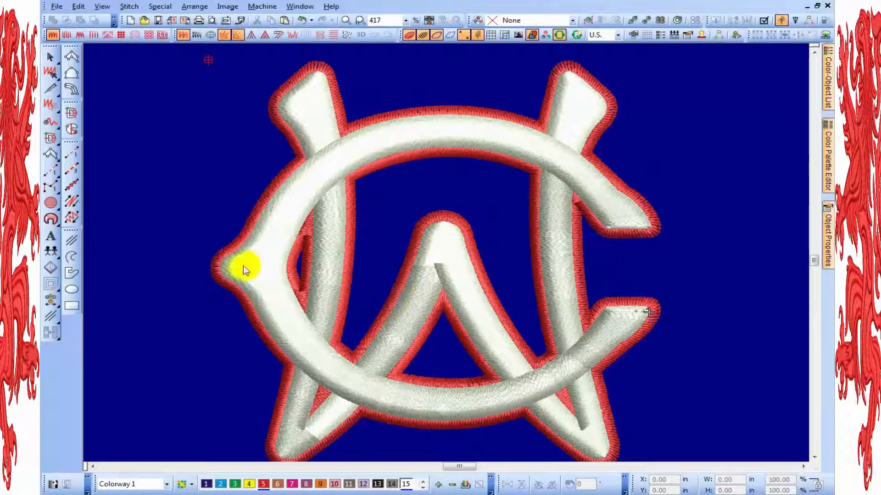
{"action": "scroll", "coordinate": [464, 252], "scroll_direction": "down", "scroll_amount": 1}
{"action": "scroll", "coordinate": [465, 258], "scroll_direction": "up", "scroll_amount": 1}
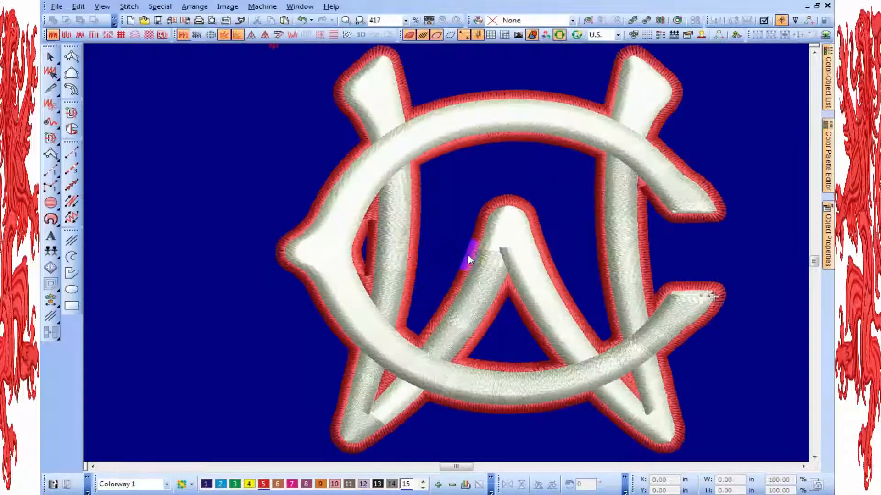